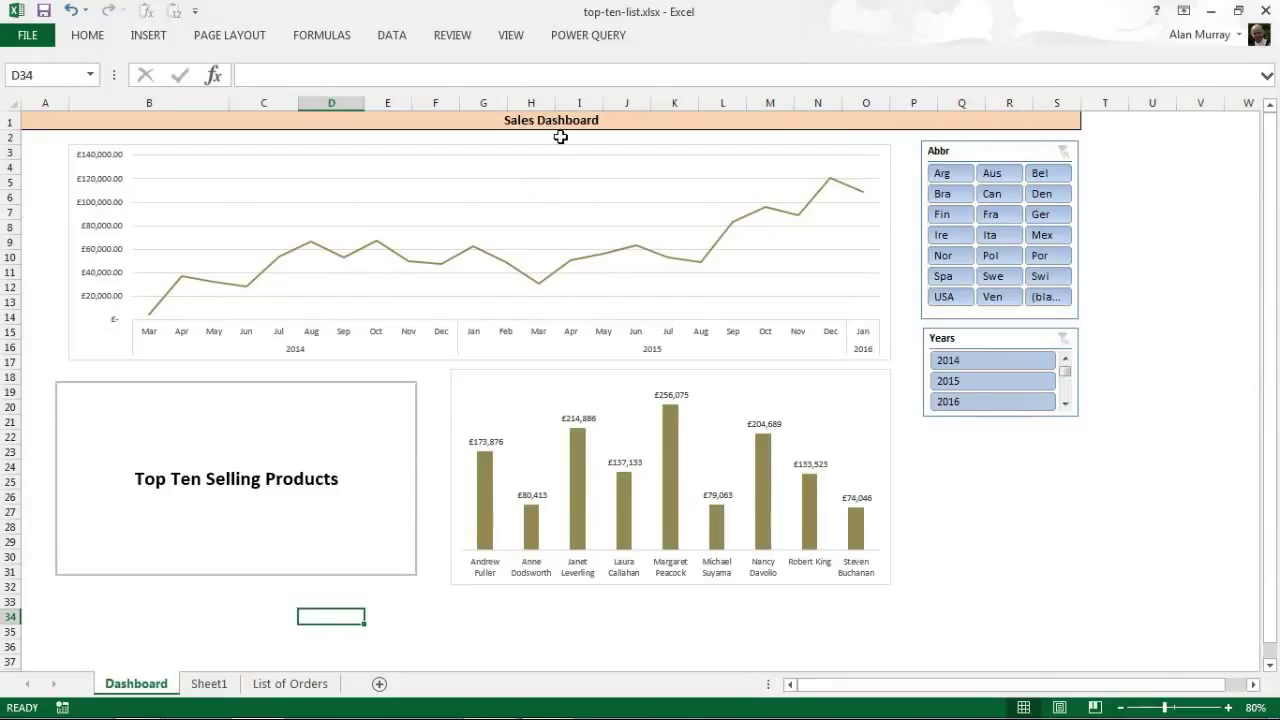
pyautogui.click(510, 357)
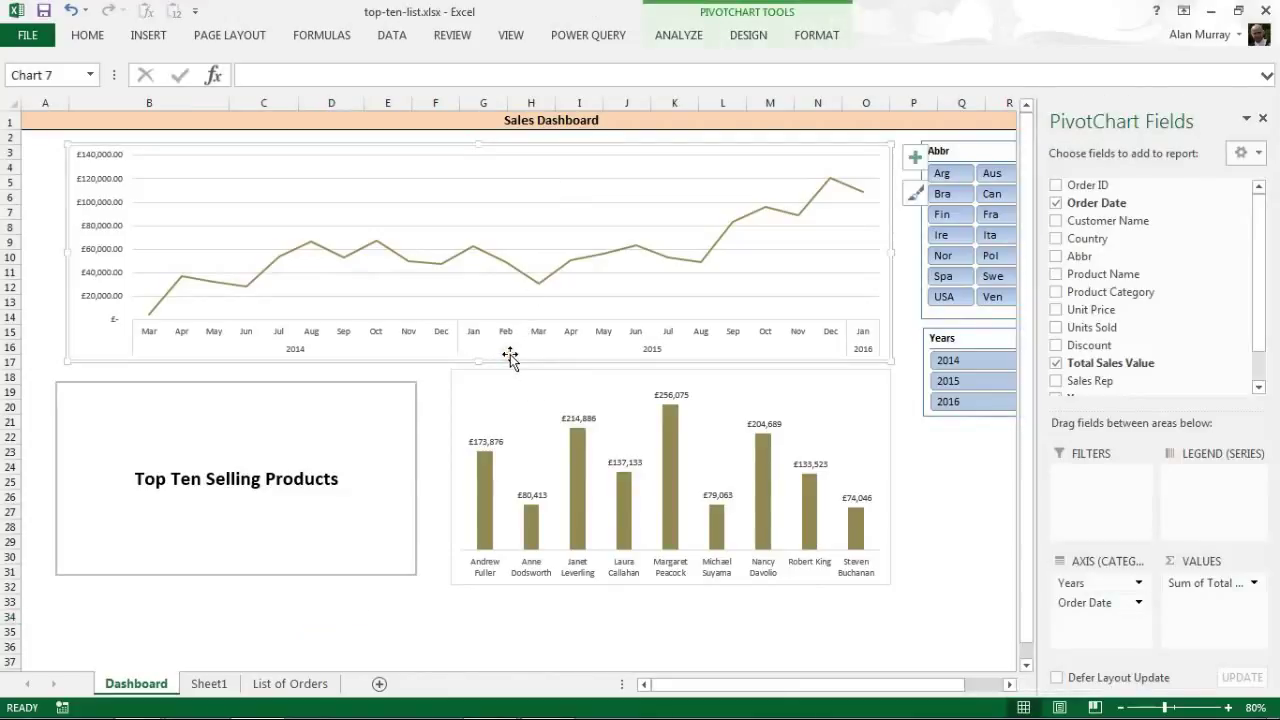
pyautogui.click(506, 374)
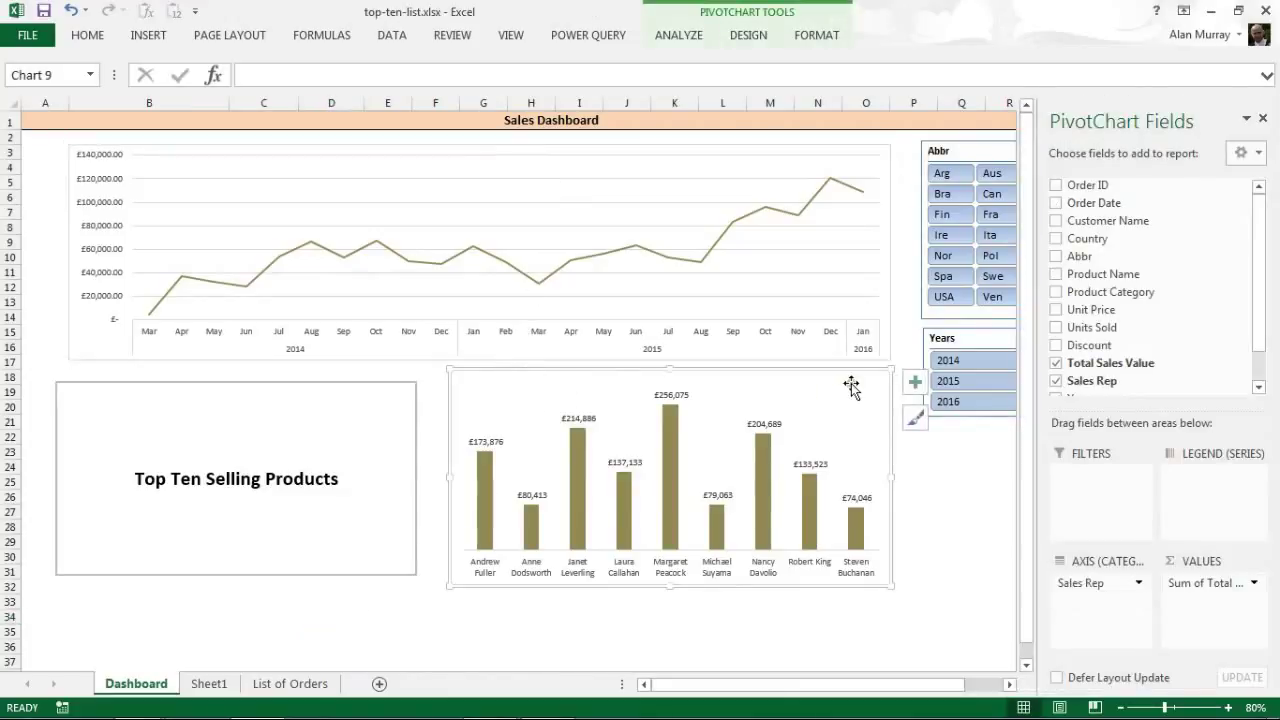
pyautogui.click(922, 454)
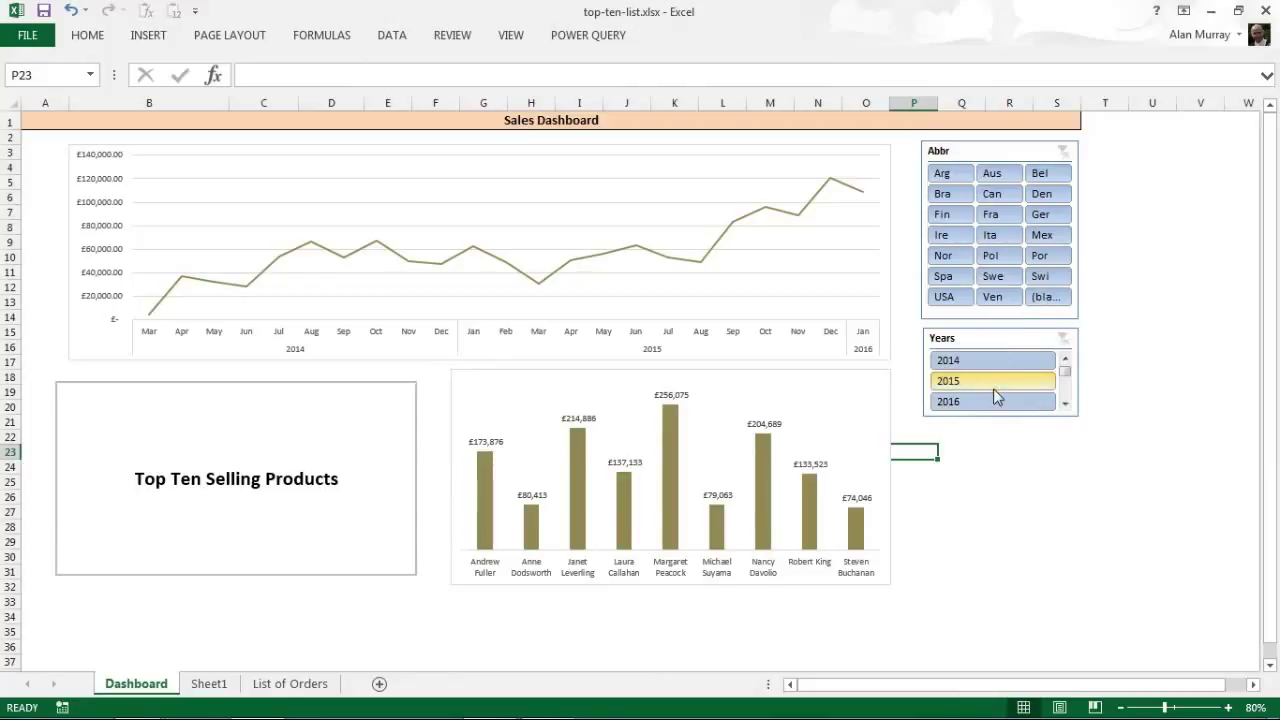
# Test the dashboard slicers by filtering to Mex, Can and Ire and to years 2015 and 2014, and clear both filters.
pyautogui.click(1053, 240)
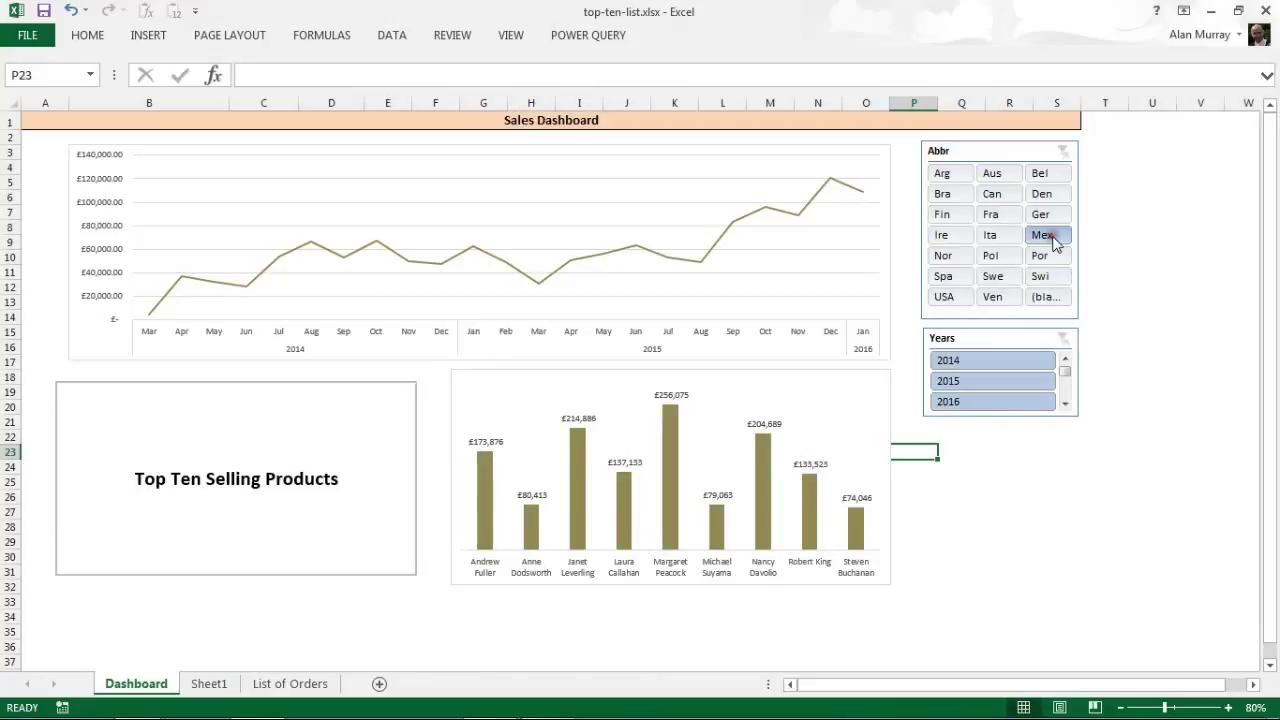
pyautogui.click(1008, 201)
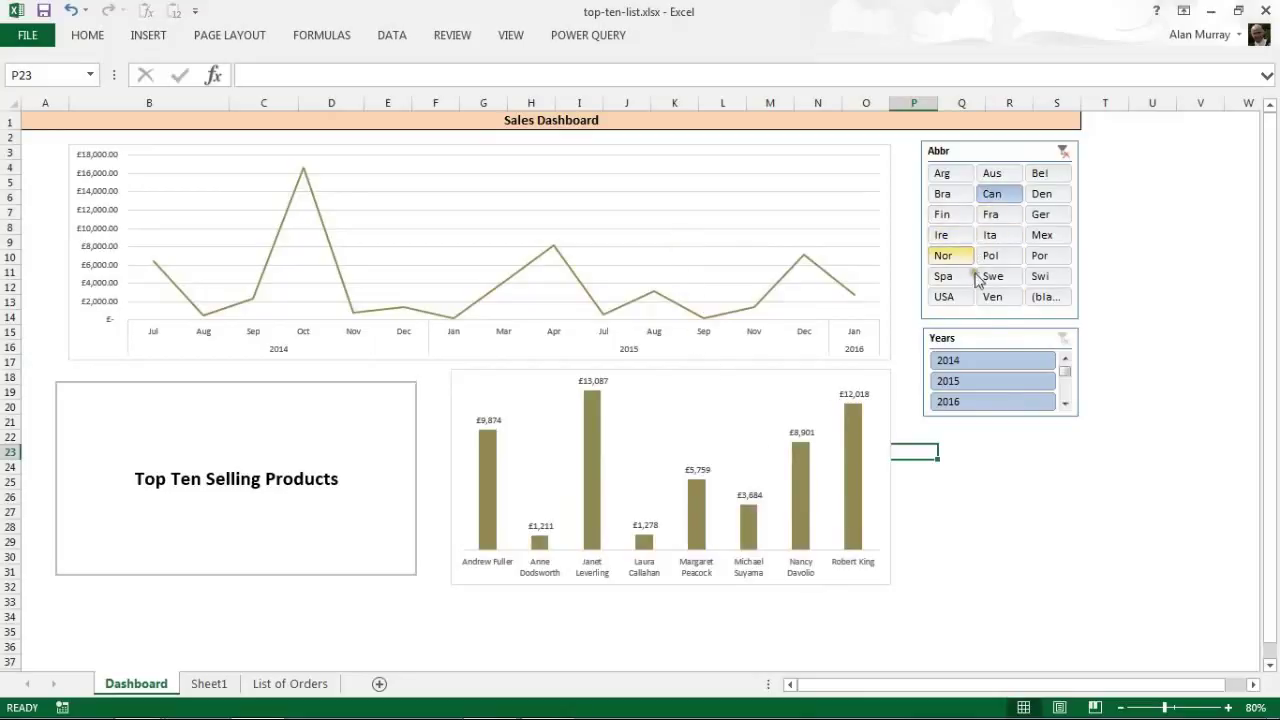
pyautogui.click(971, 385)
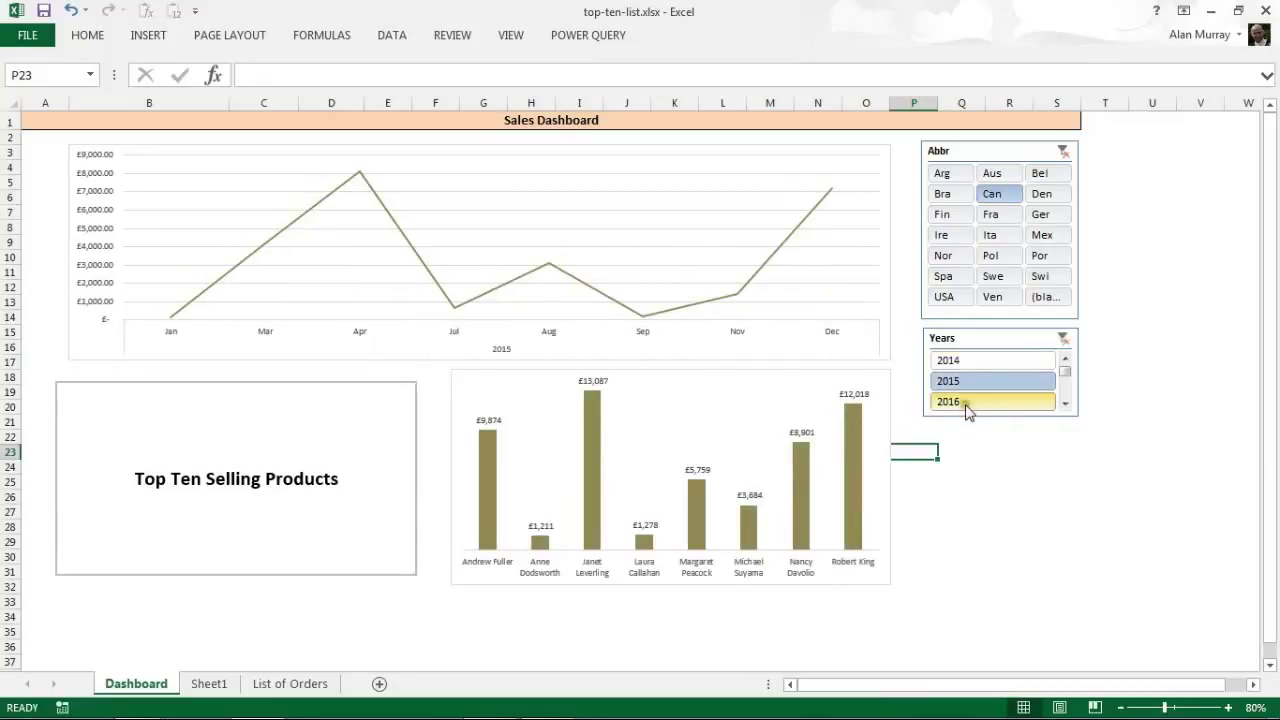
pyautogui.click(974, 360)
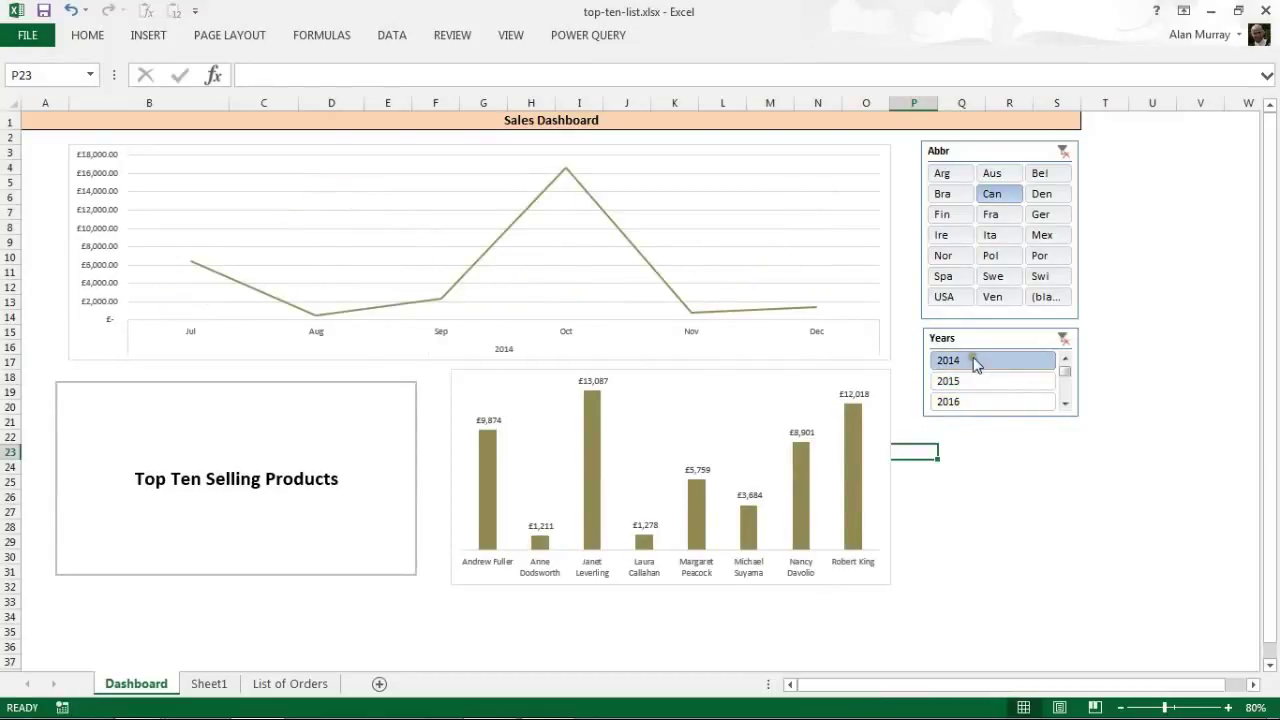
pyautogui.click(970, 384)
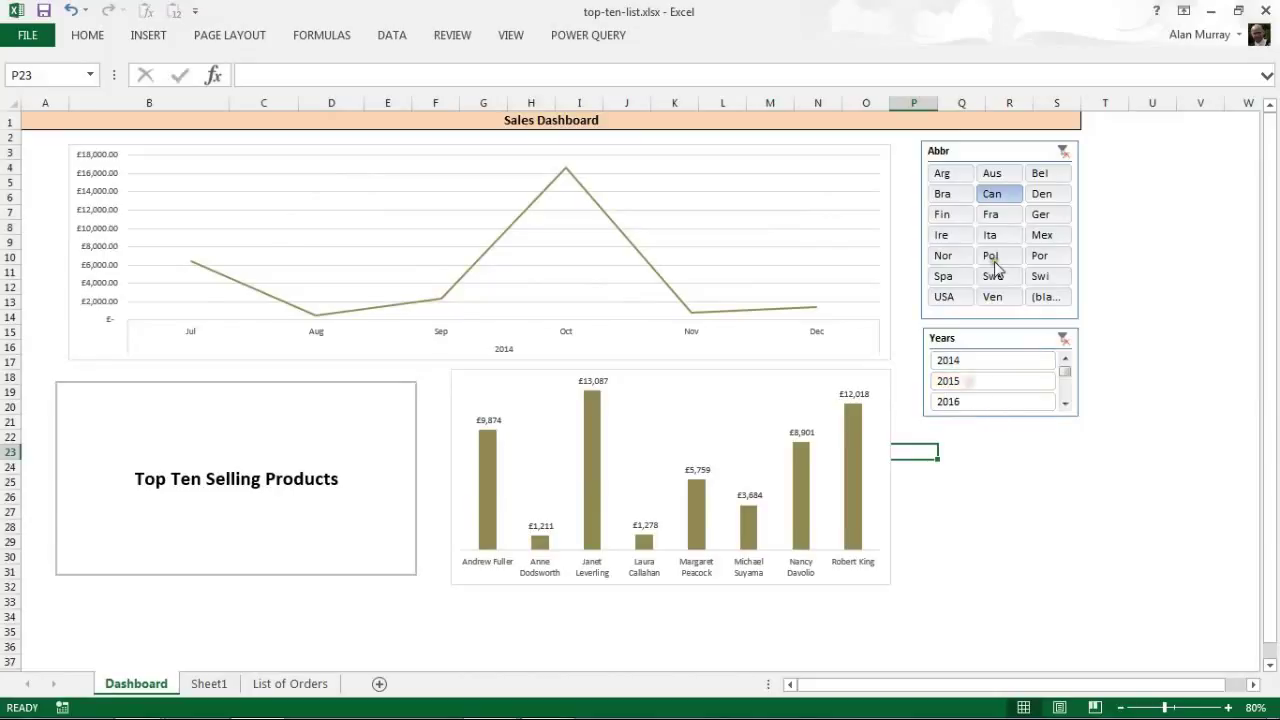
pyautogui.click(943, 236)
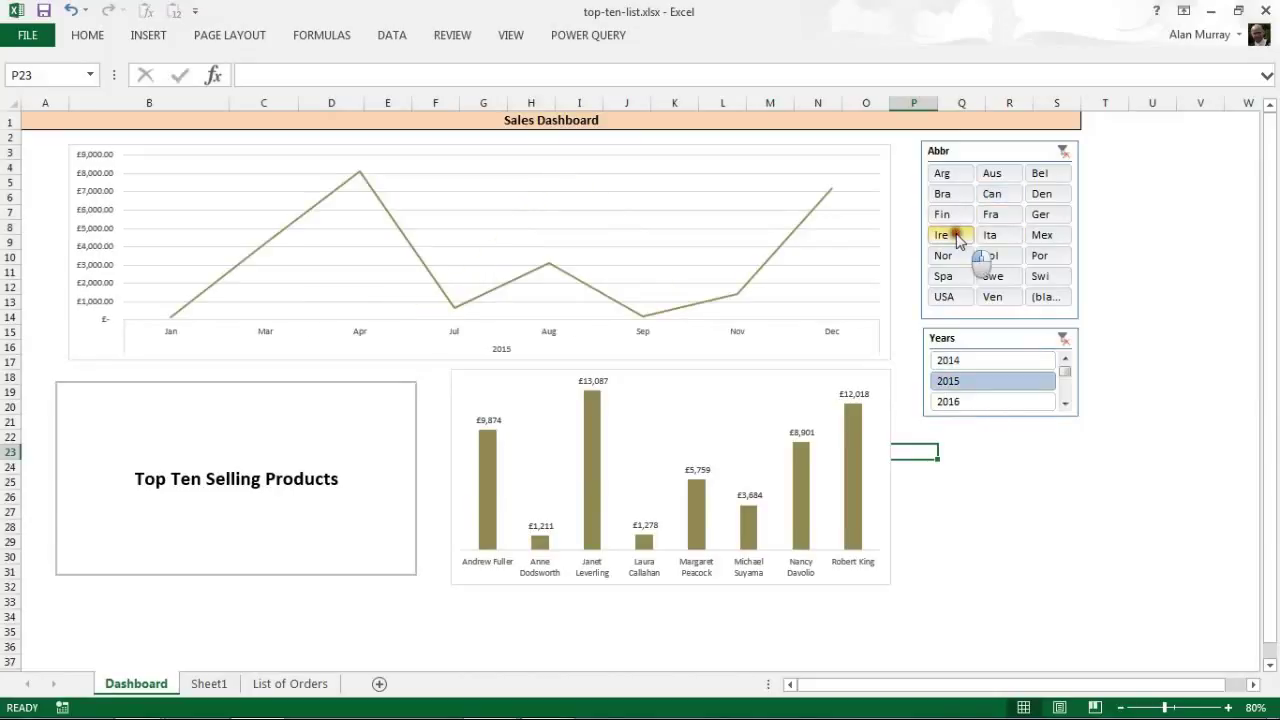
pyautogui.click(1064, 152)
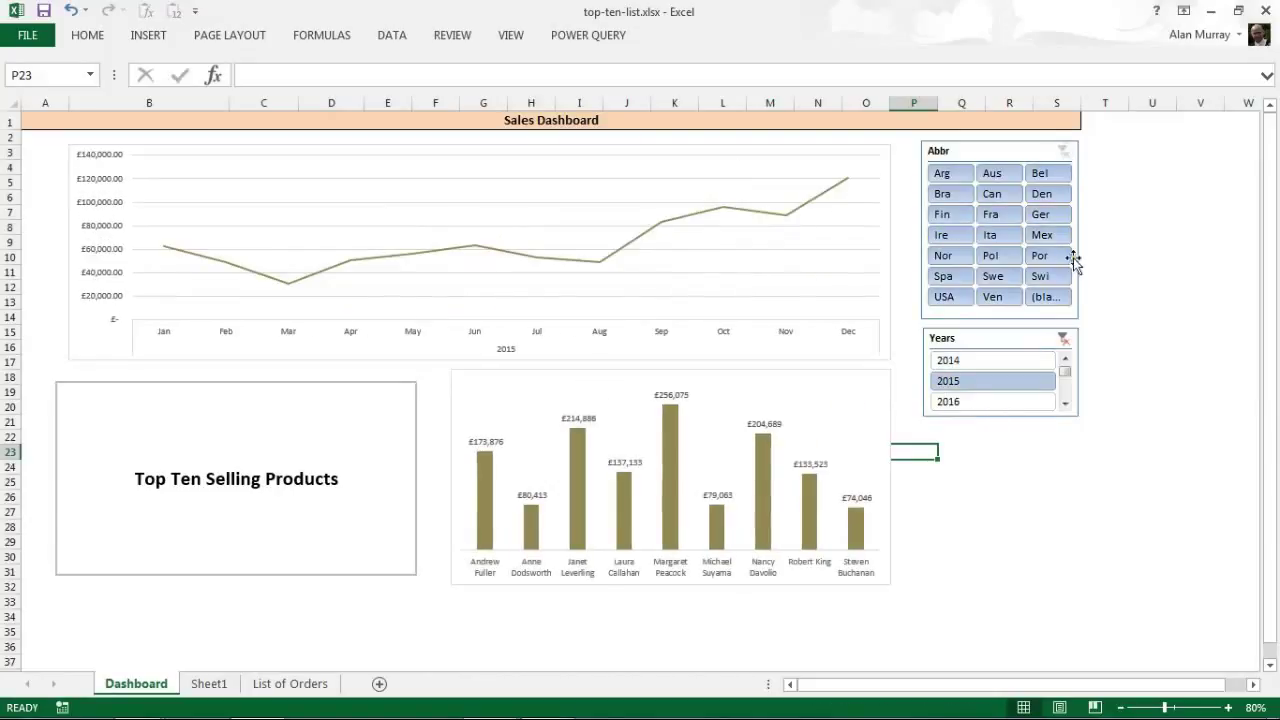
pyautogui.click(1062, 340)
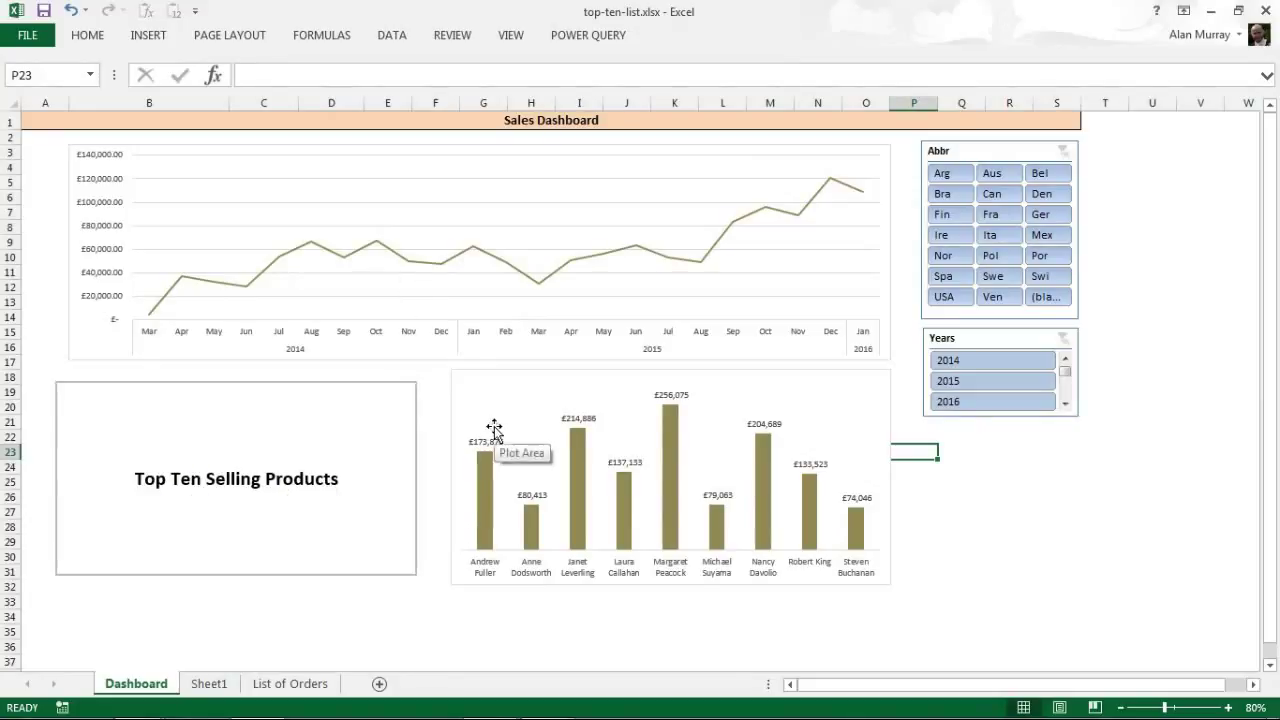
# Examine the order records on the List of Orders sheet, especially the Product Name column.
pyautogui.click(412, 399)
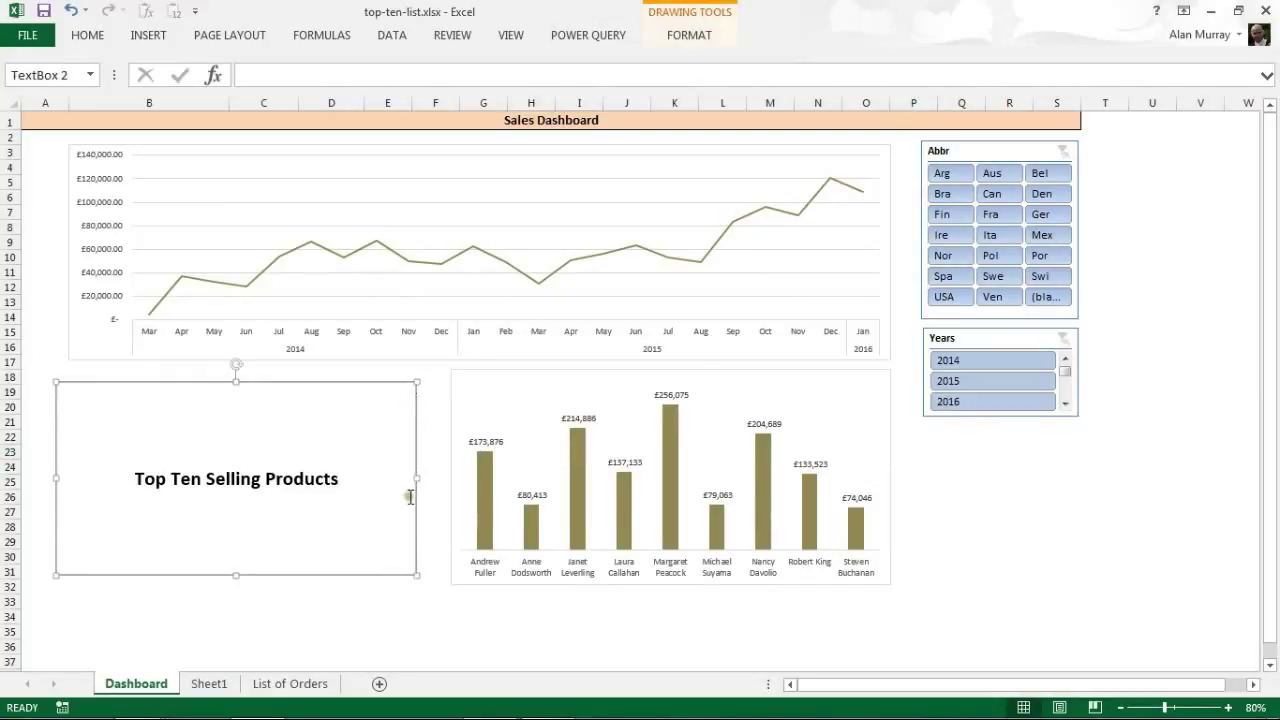
pyautogui.click(322, 686)
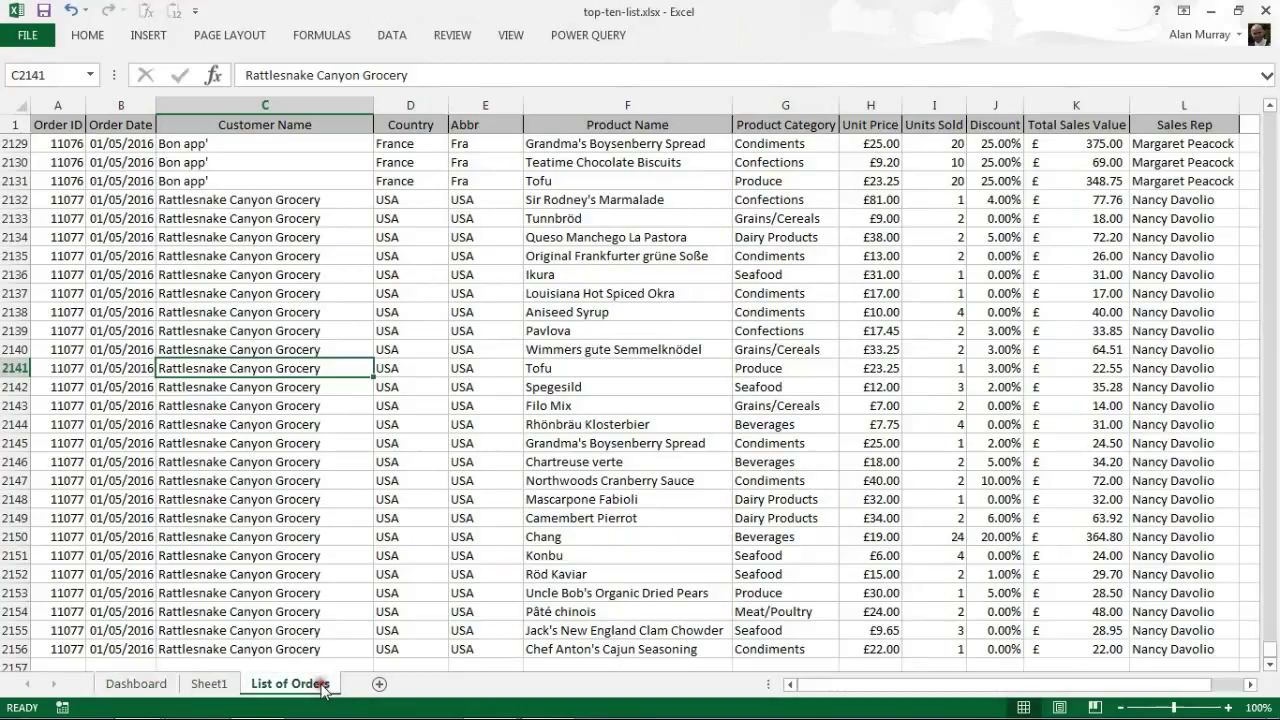
pyautogui.click(460, 480)
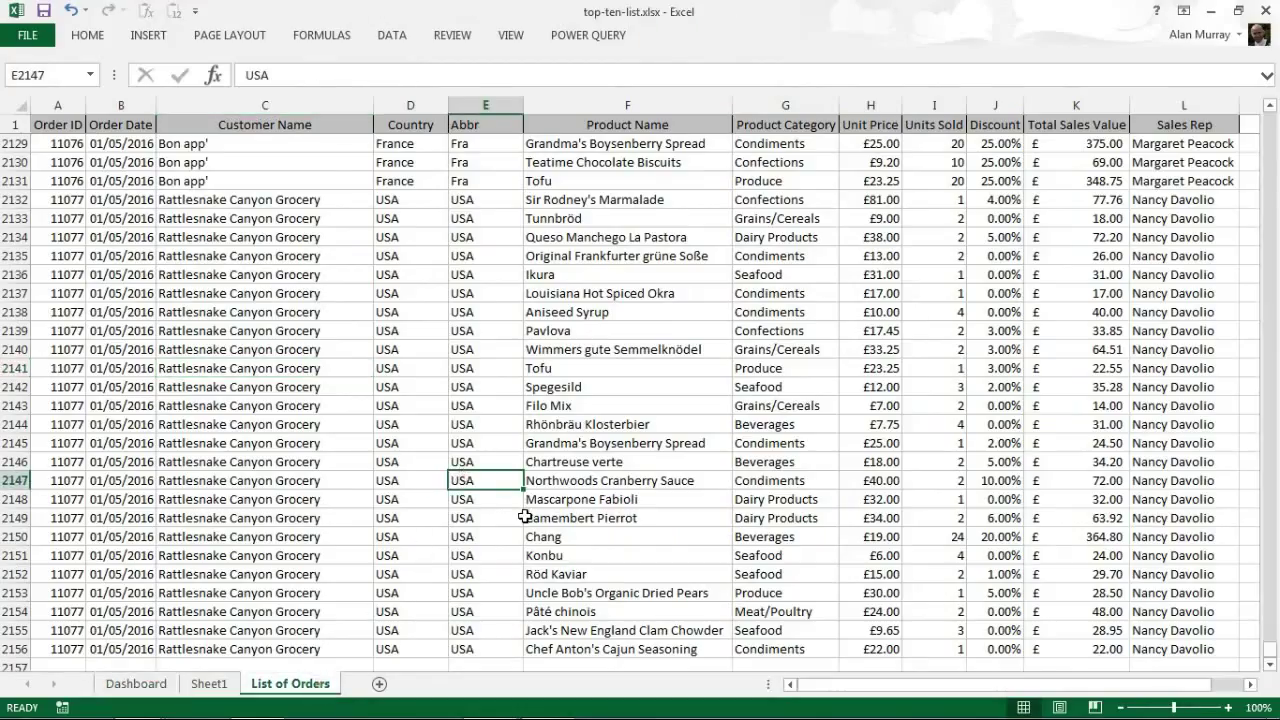
pyautogui.scroll(4, 524, 517)
pyautogui.scroll(20, 524, 517)
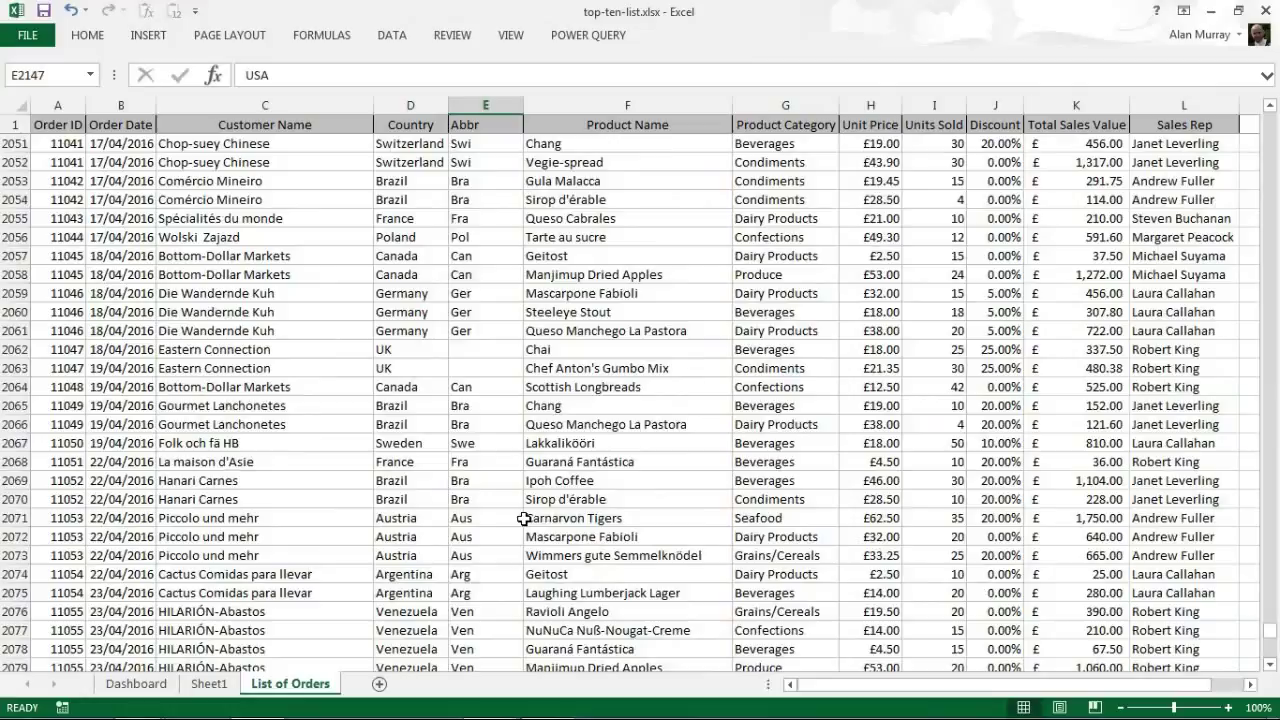
pyautogui.scroll(20, 524, 518)
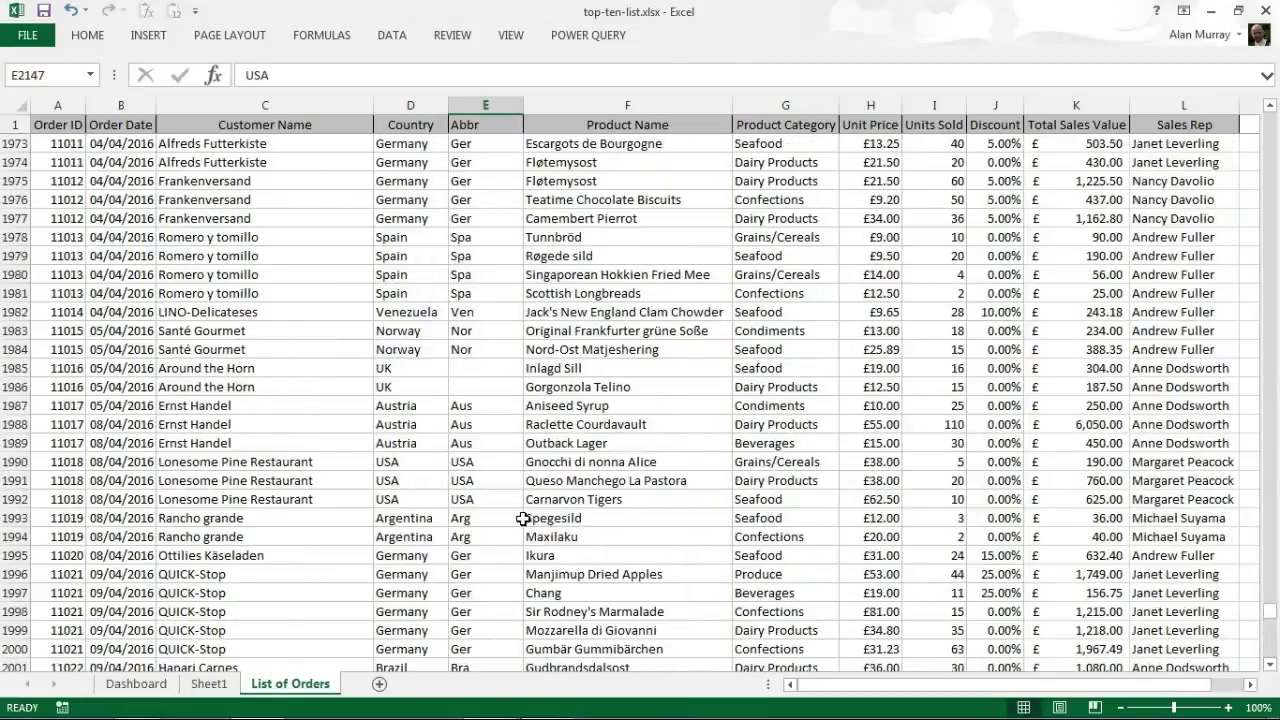
pyautogui.scroll(9, 523, 518)
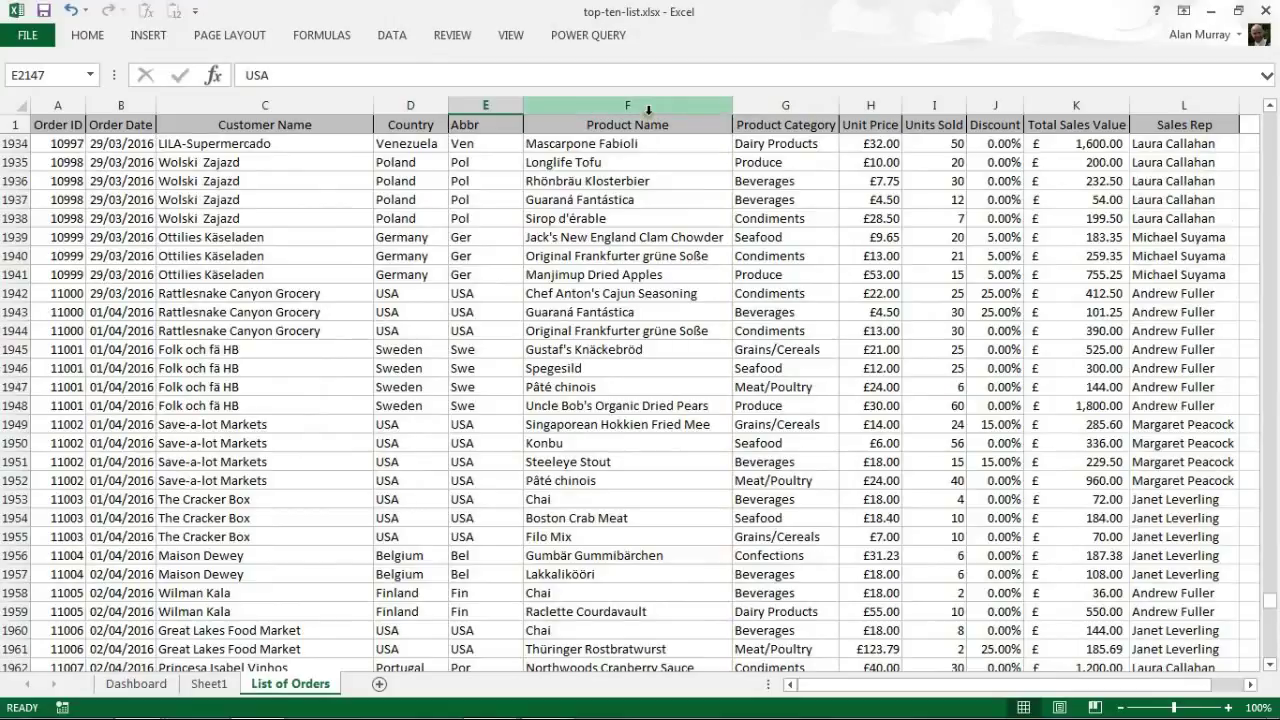
pyautogui.click(649, 104)
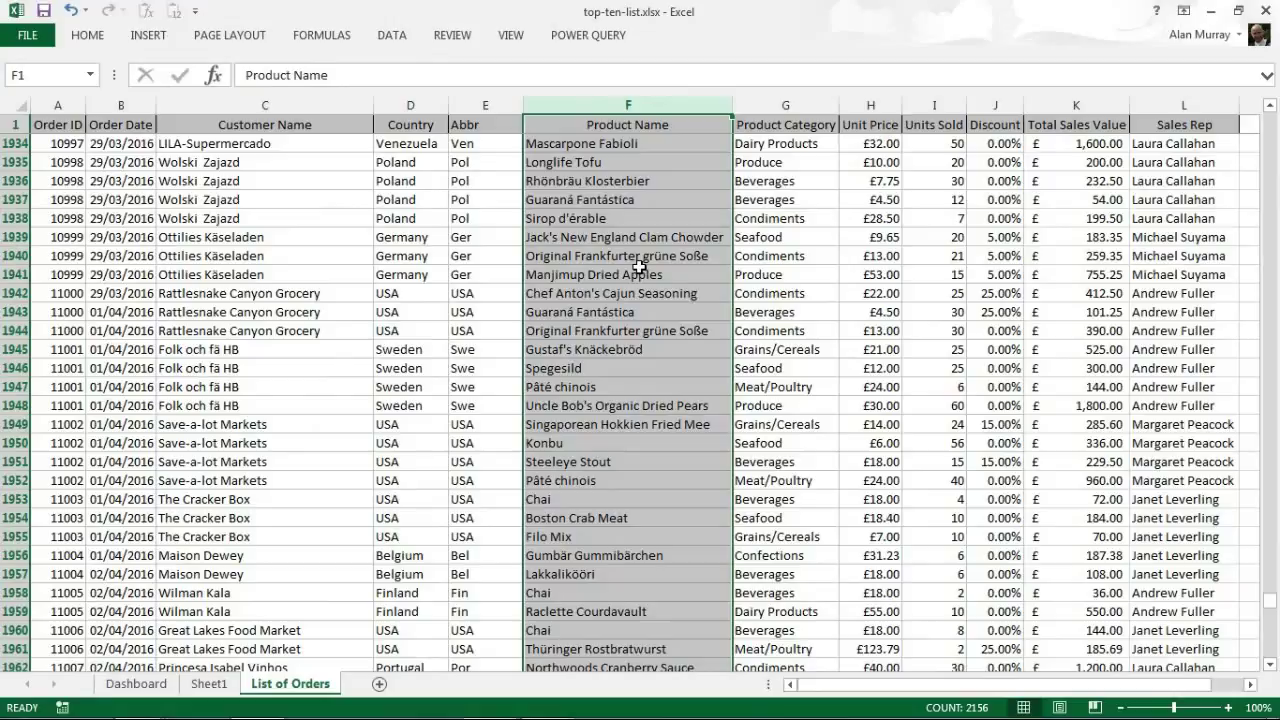
# Delete the "Top Ten Selling Products" placeholder text box from the Dashboard sheet.
pyautogui.click(140, 685)
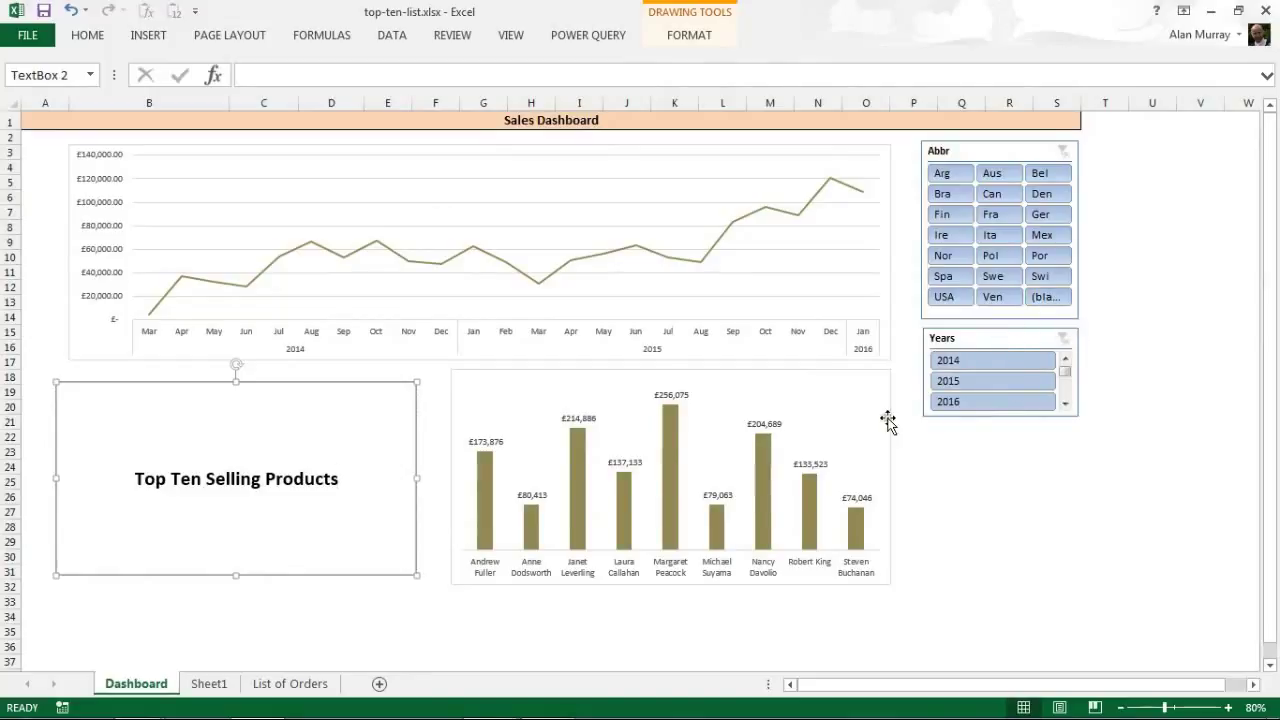
pyautogui.click(428, 404)
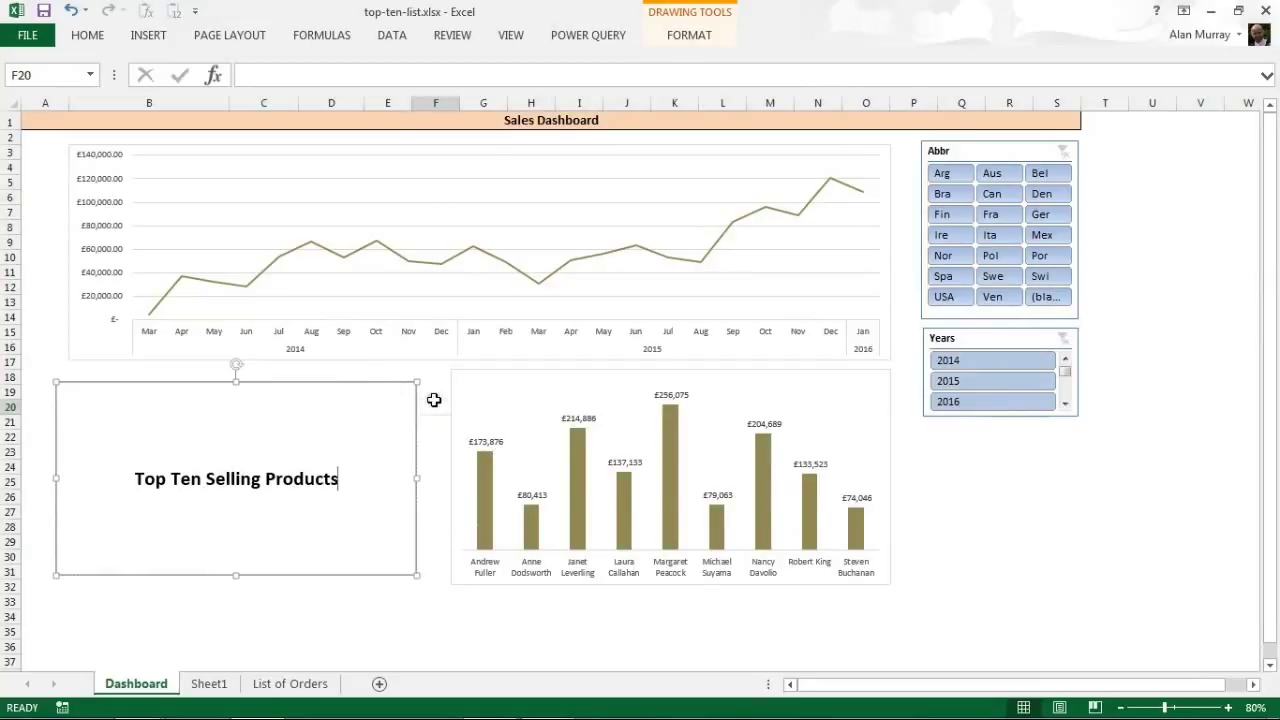
pyautogui.click(392, 384)
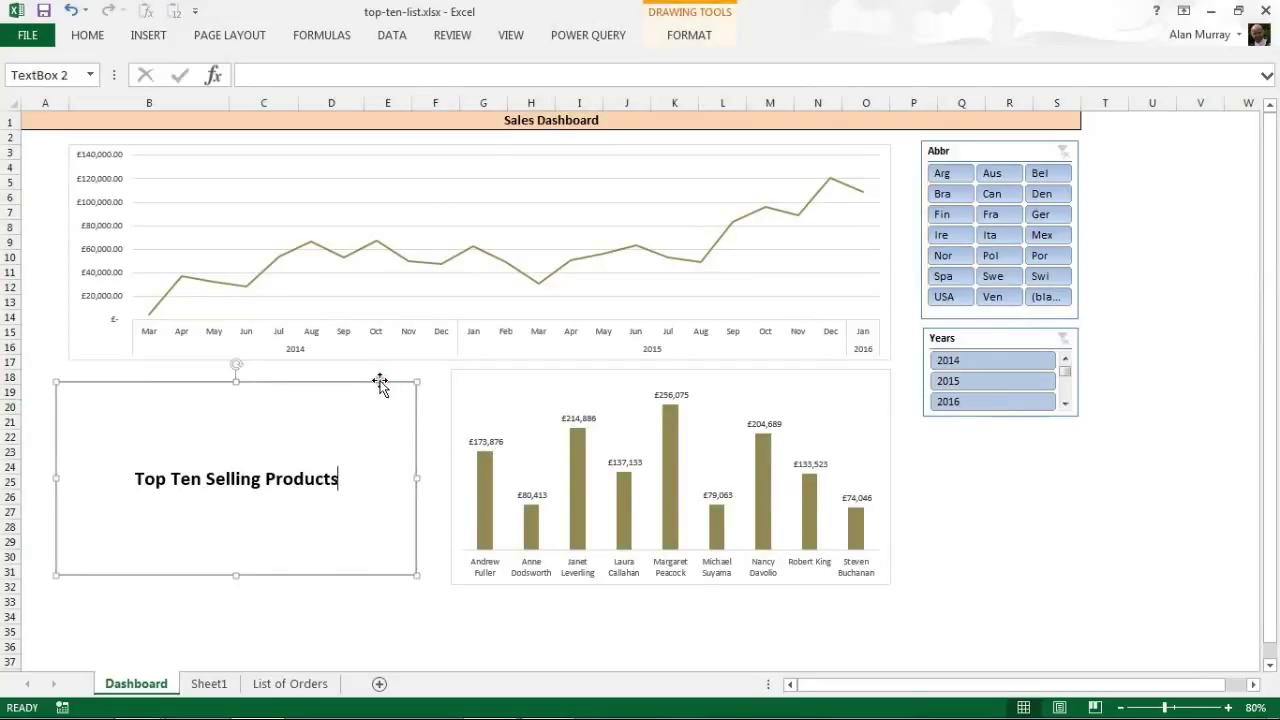
pyautogui.click(380, 384)
pyautogui.press('Delete')
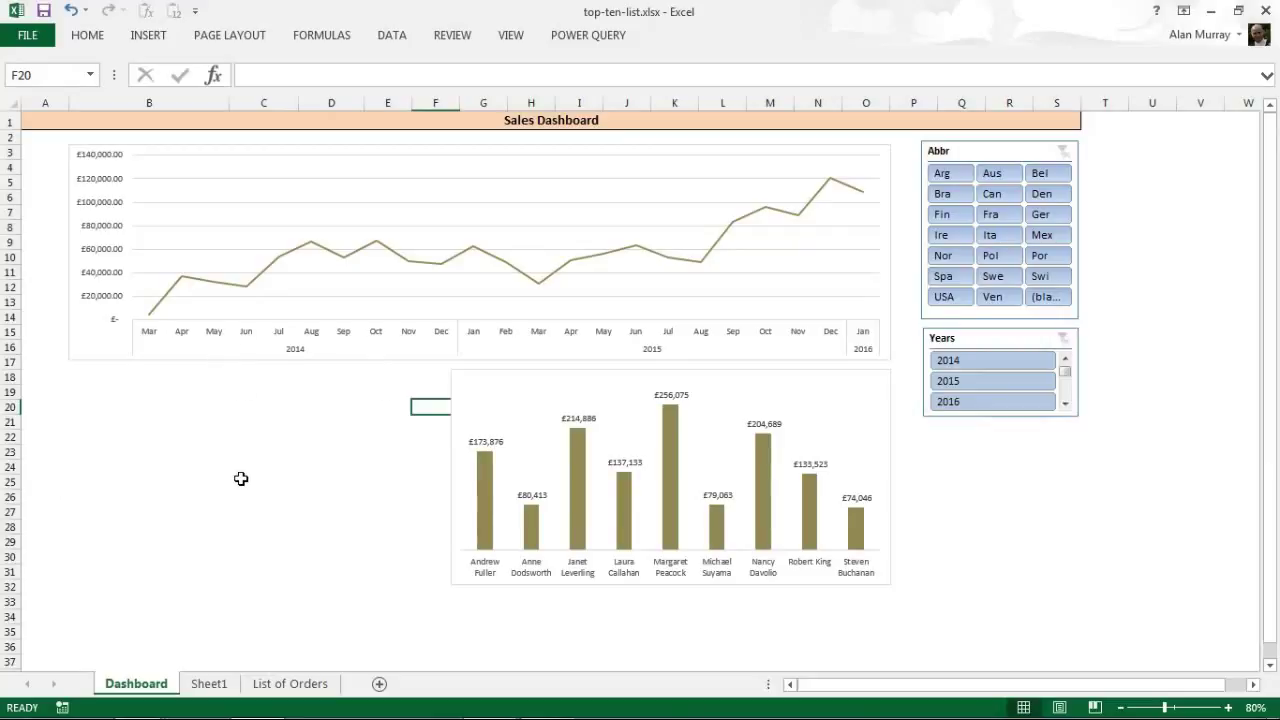
# Create a PivotTable from the List of Orders data range A1:L2156, placed on the existing Dashboard sheet at cell B18.
pyautogui.click(282, 683)
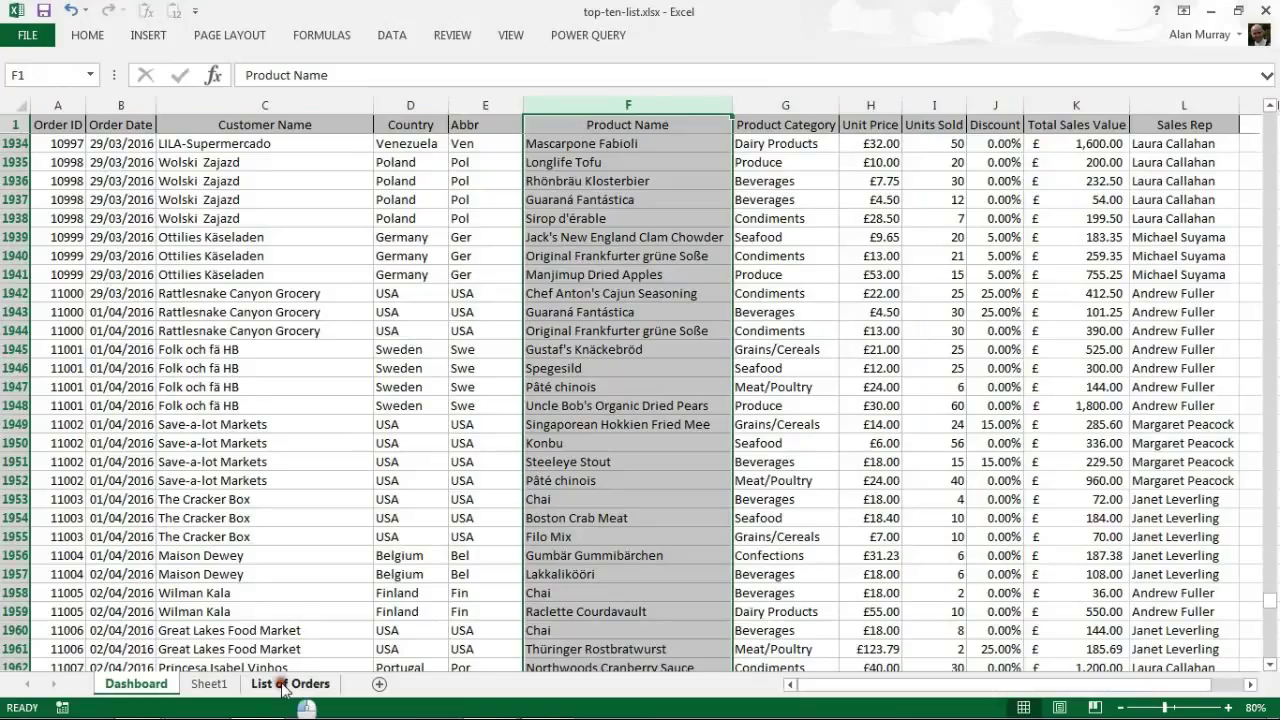
pyautogui.click(340, 443)
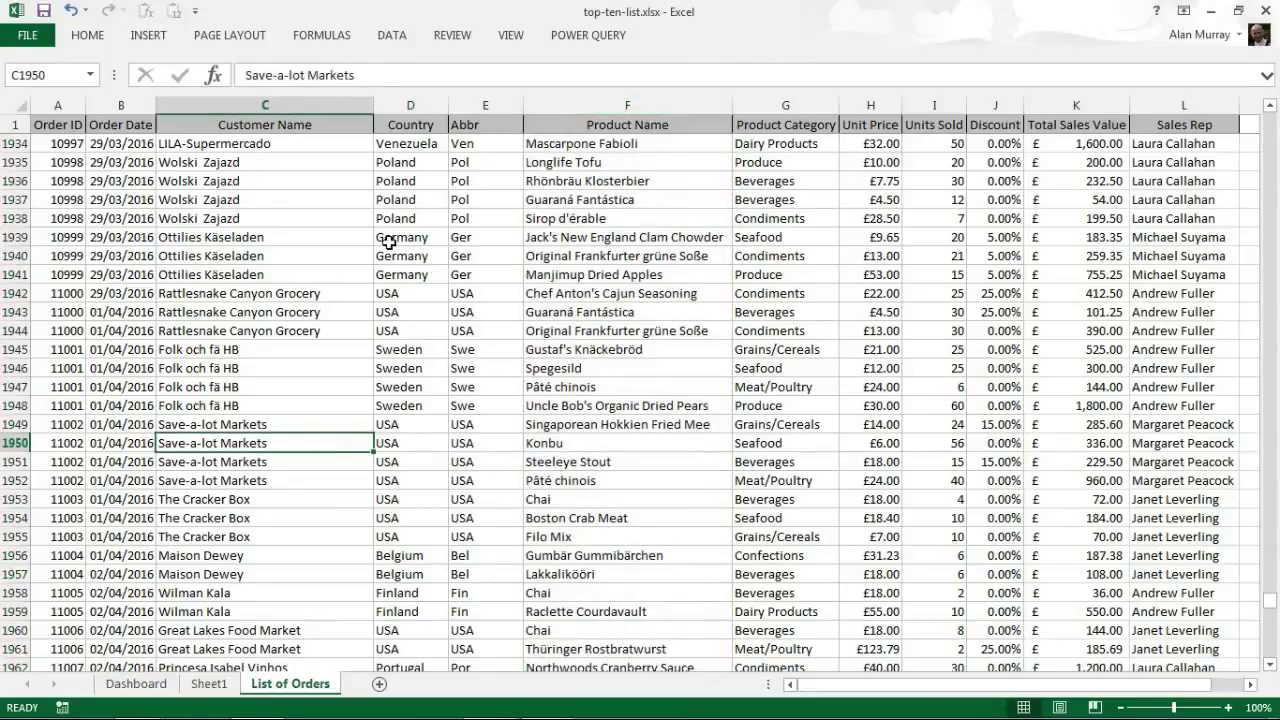
pyautogui.click(152, 35)
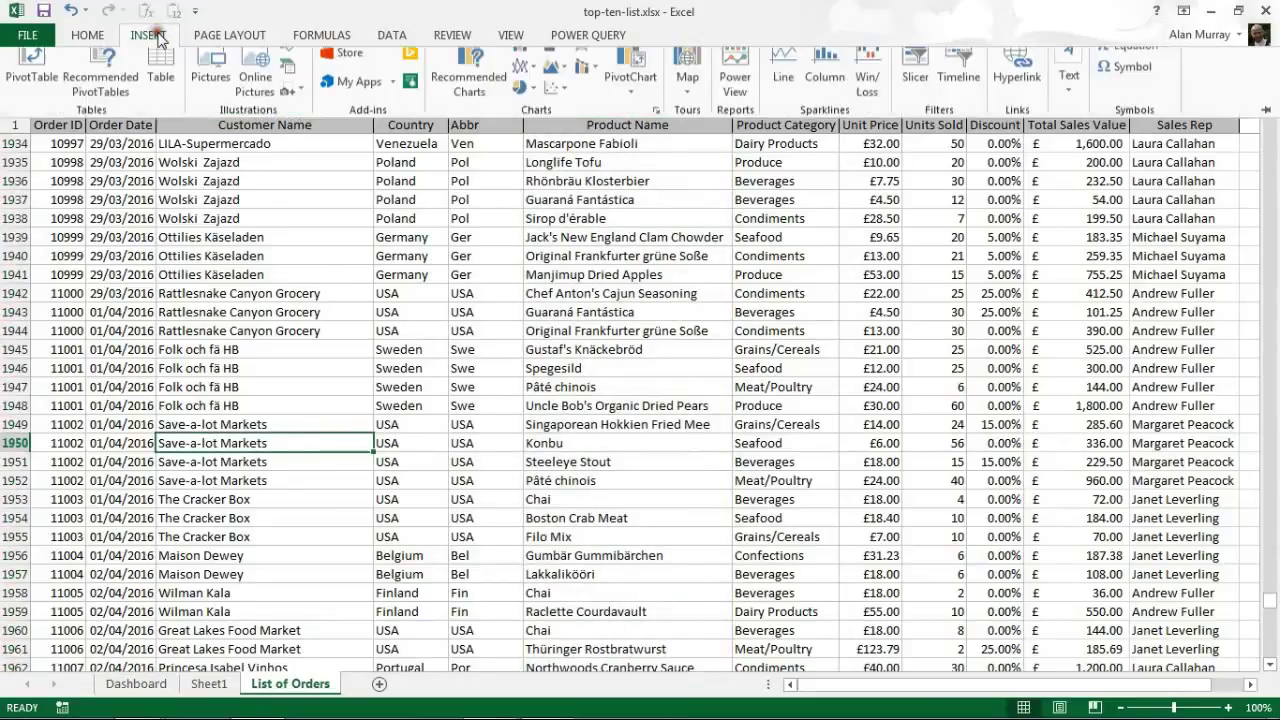
pyautogui.click(40, 80)
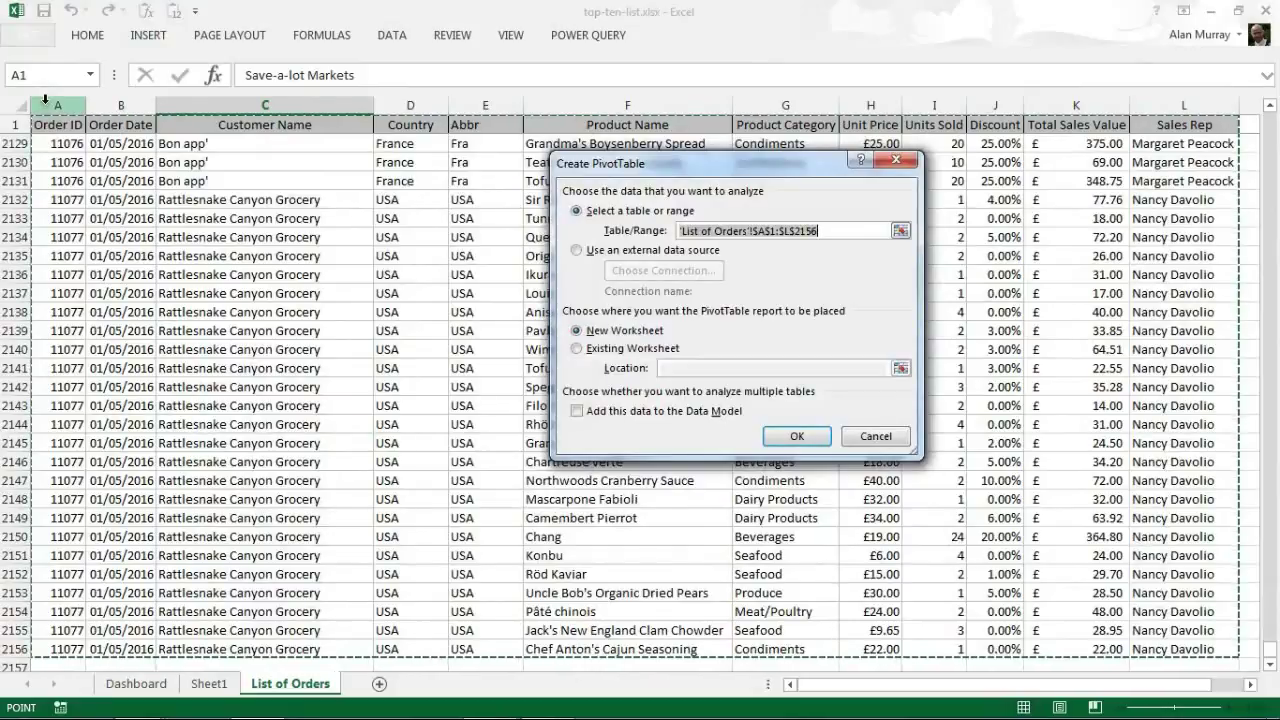
pyautogui.click(576, 349)
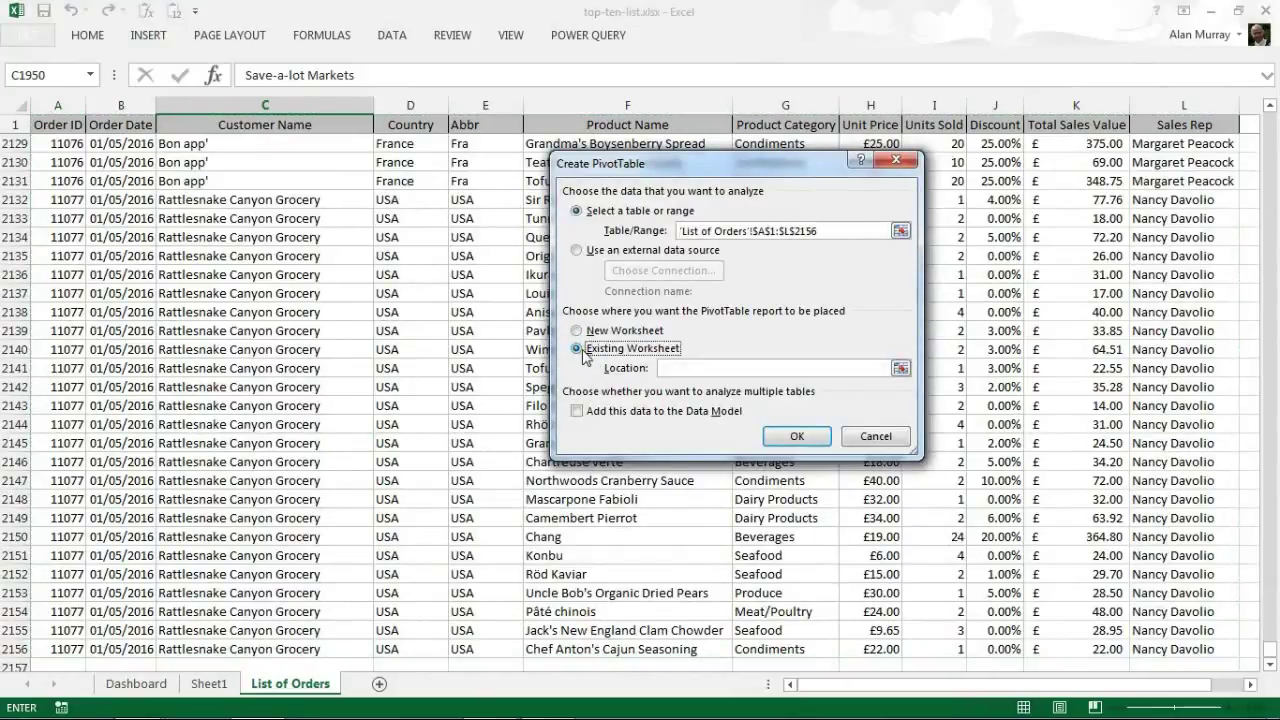
pyautogui.click(668, 367)
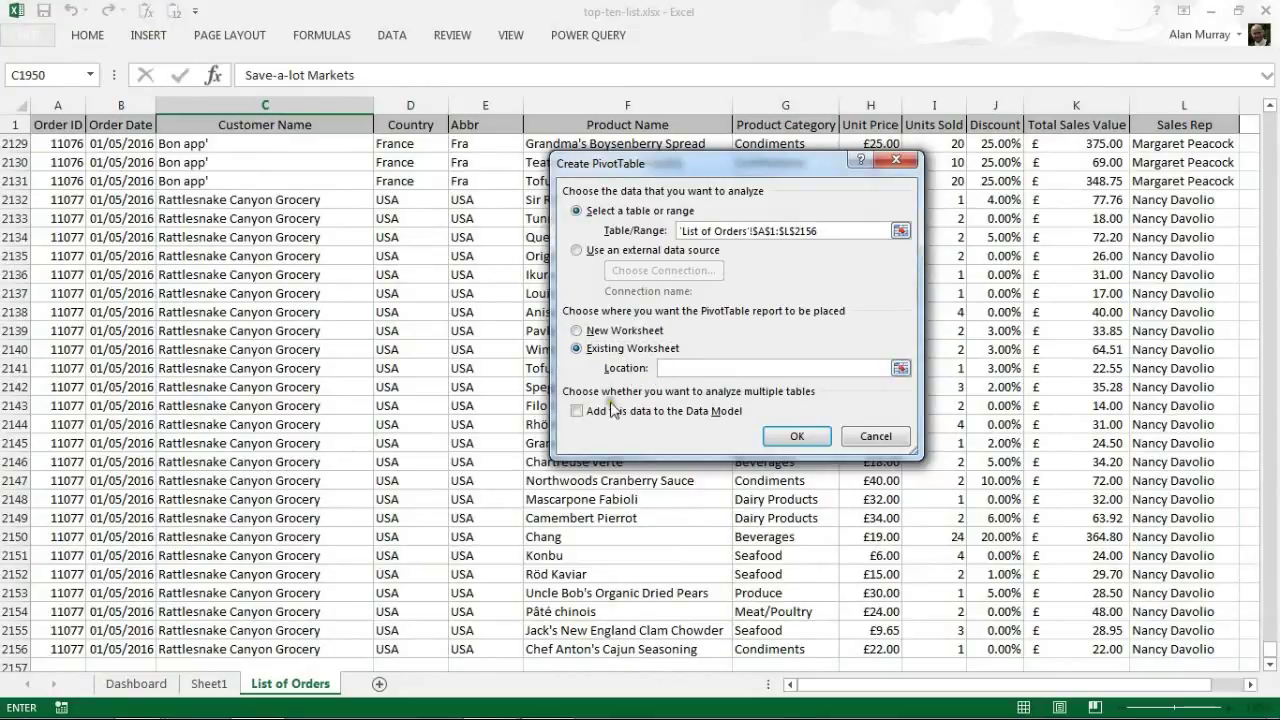
pyautogui.click(146, 686)
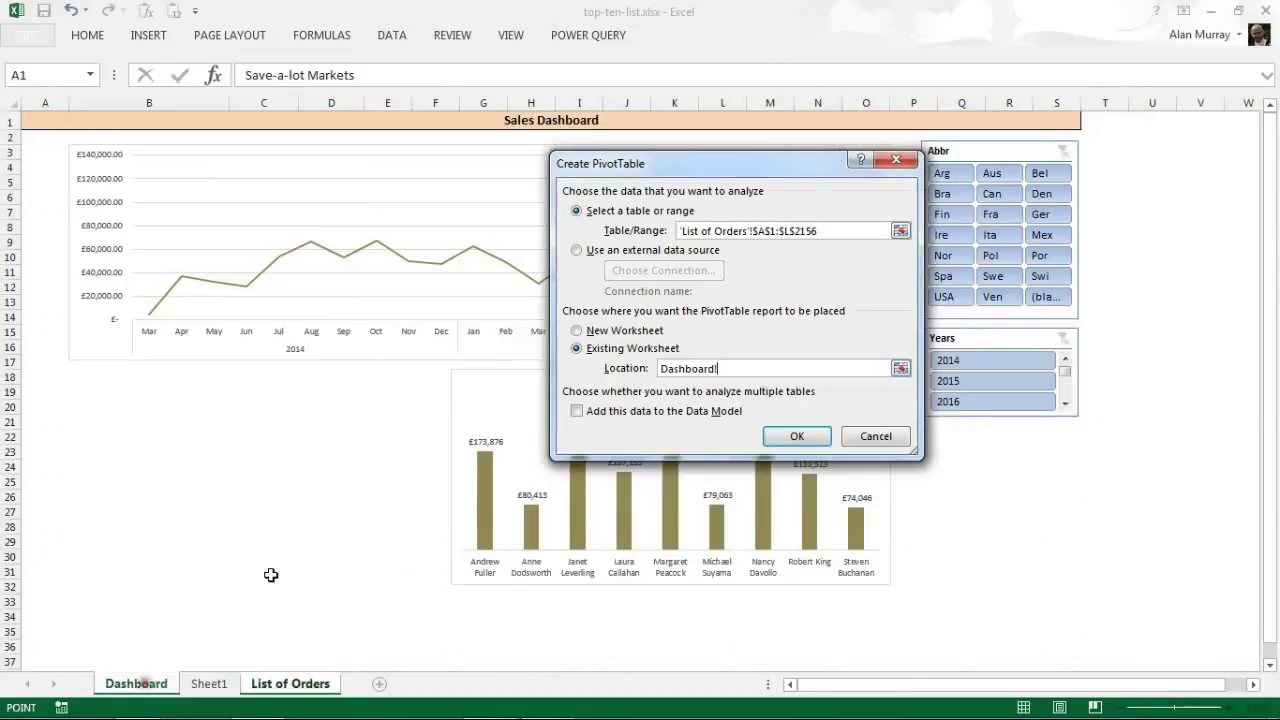
pyautogui.click(110, 381)
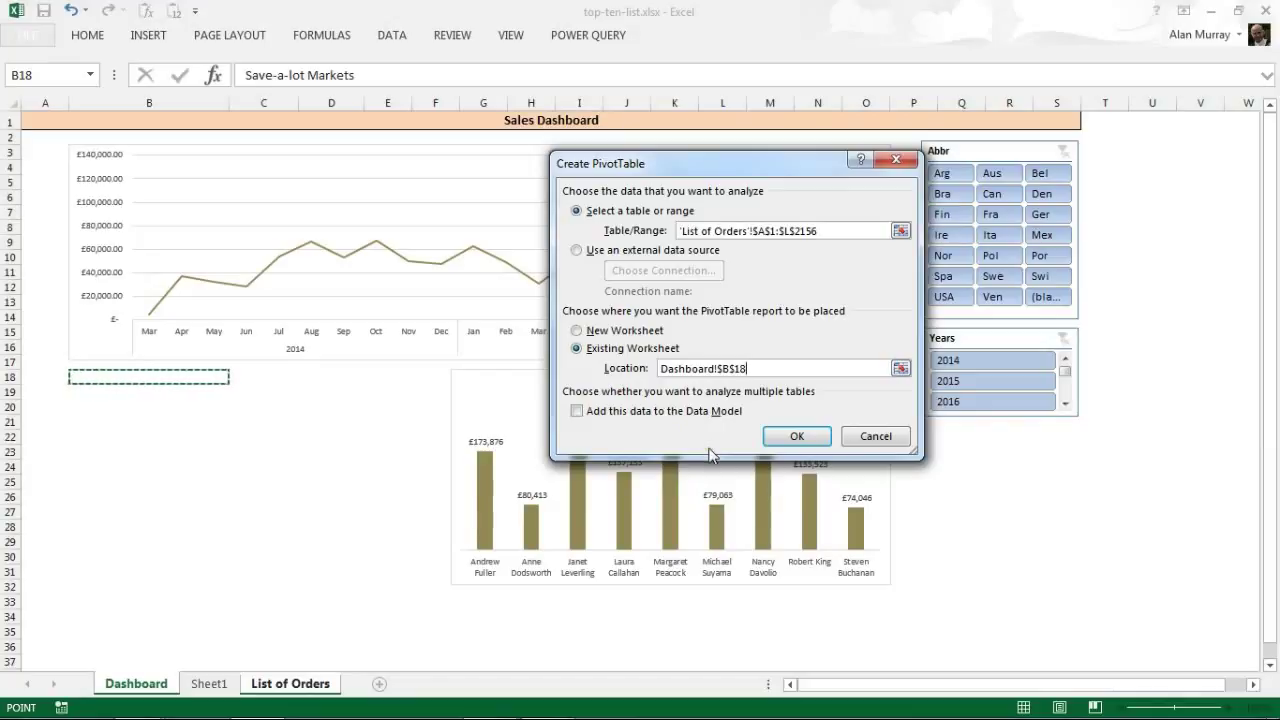
pyautogui.click(792, 440)
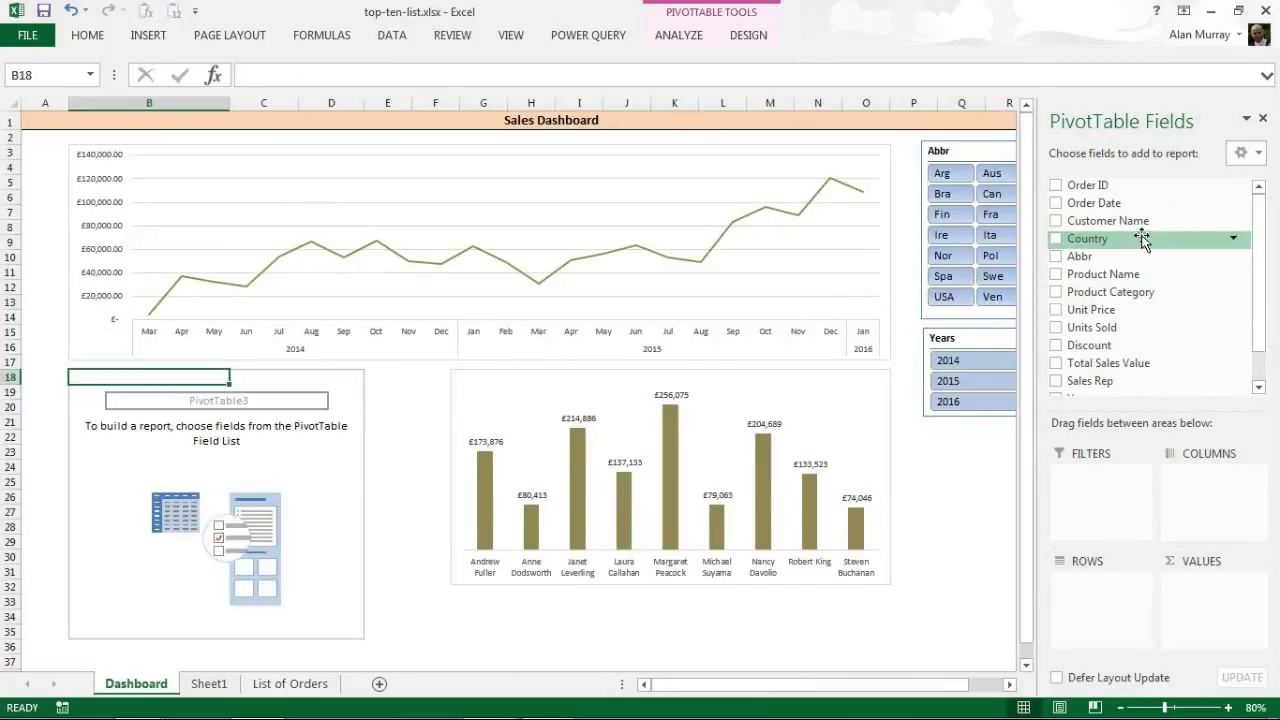
# Add Product Name as the PivotTable's rows and Total Sales Value as its summed values.
pyautogui.click(1058, 277)
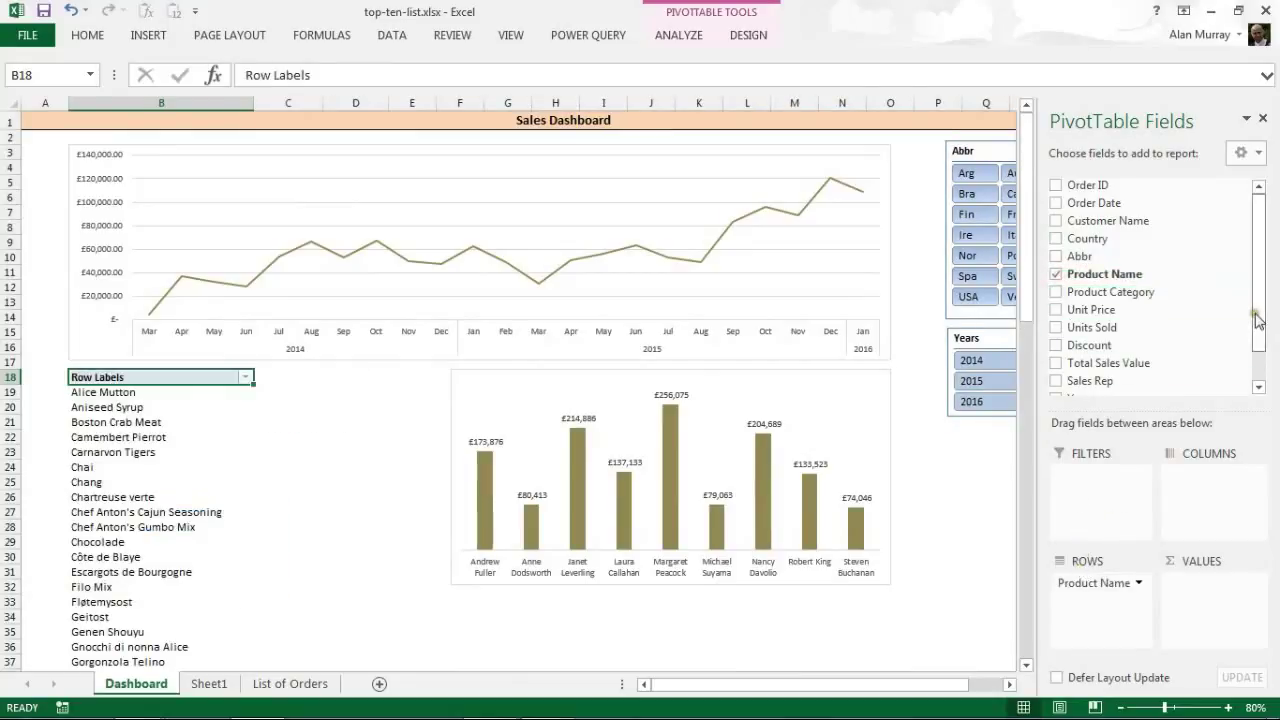
pyautogui.moveTo(1257, 320); pyautogui.dragTo(1255, 352)
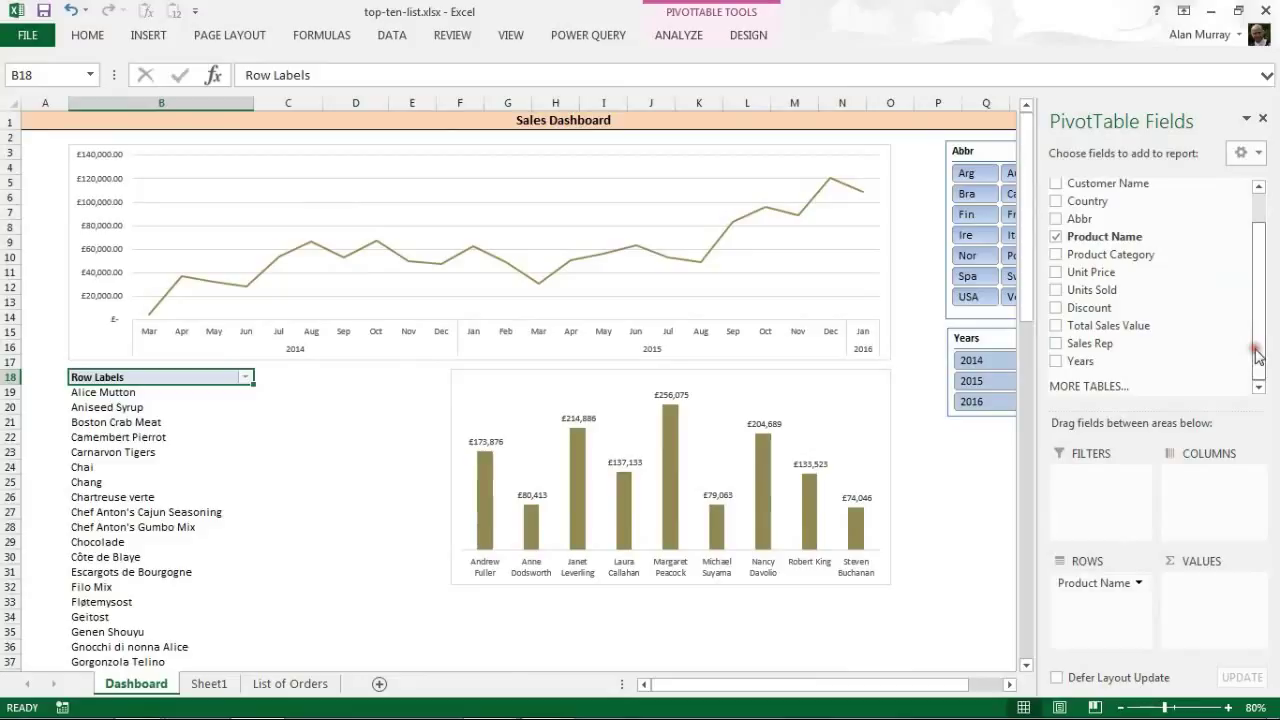
pyautogui.click(1056, 326)
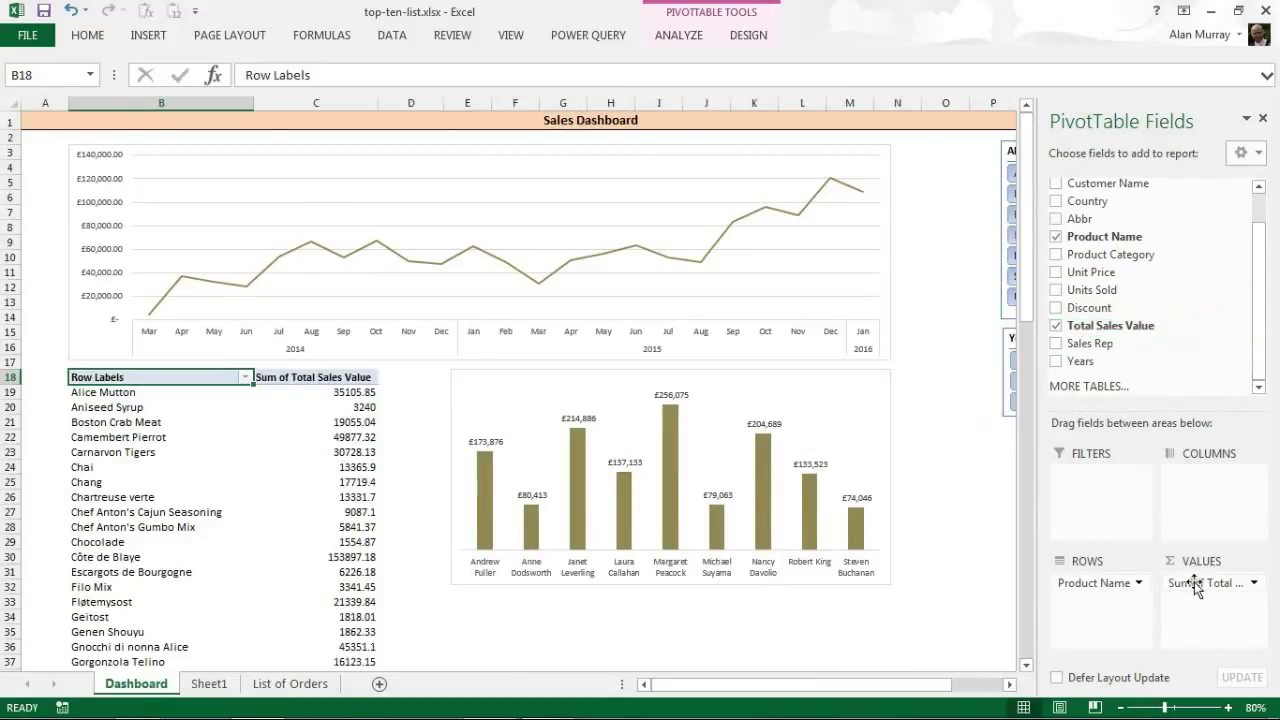
pyautogui.moveTo(319, 406)
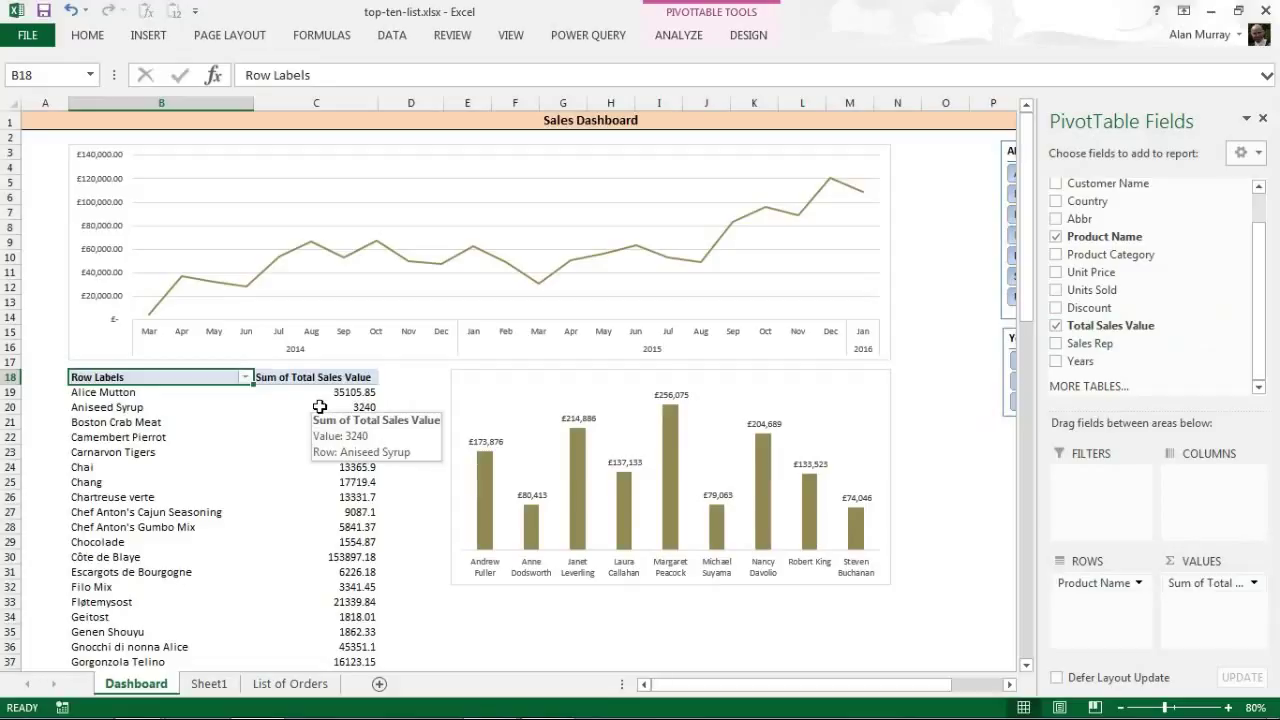
# Look through the PivotTable's full list of products and their unformatted sales values.
pyautogui.scroll(-4, 320, 420)
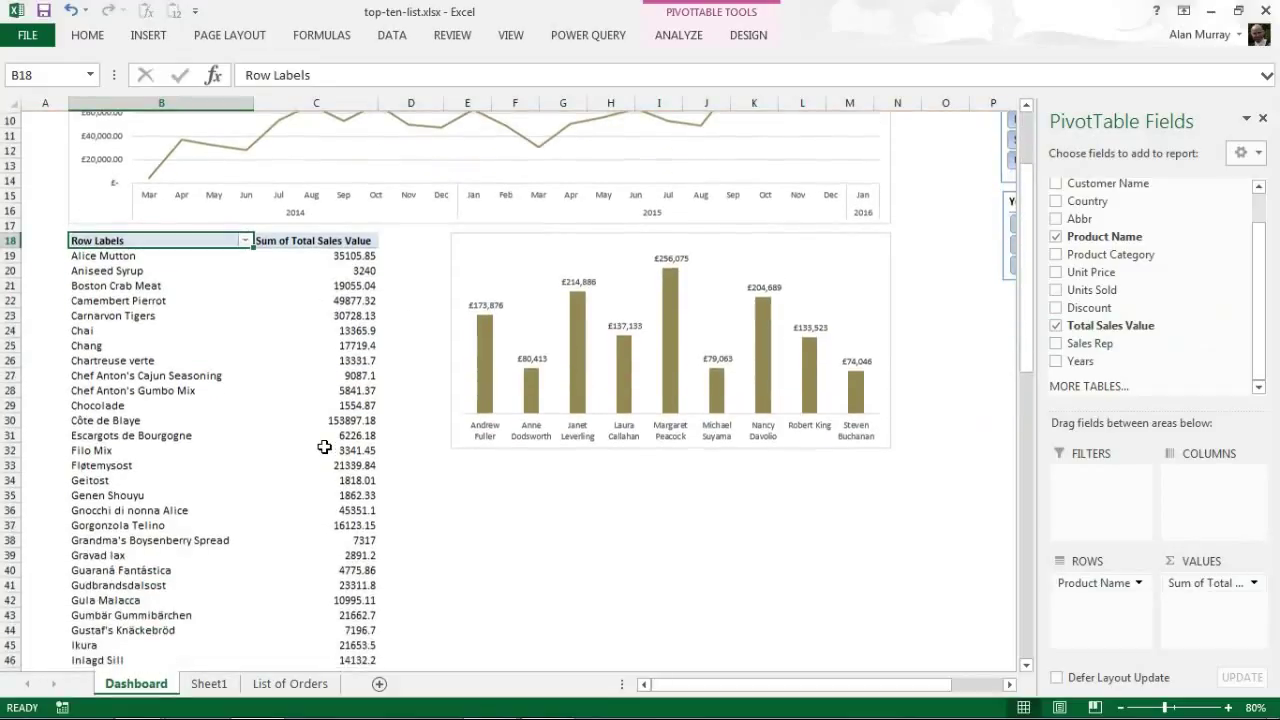
pyautogui.scroll(-8, 324, 447)
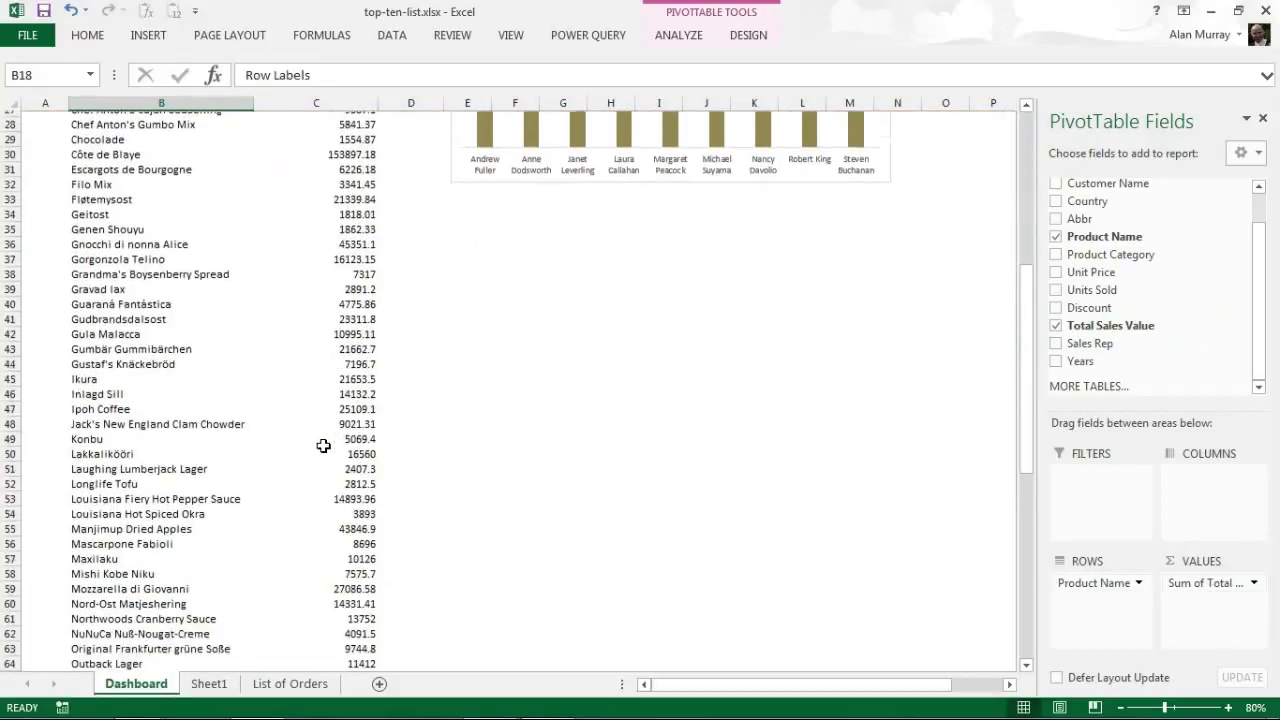
pyautogui.scroll(-7, 323, 446)
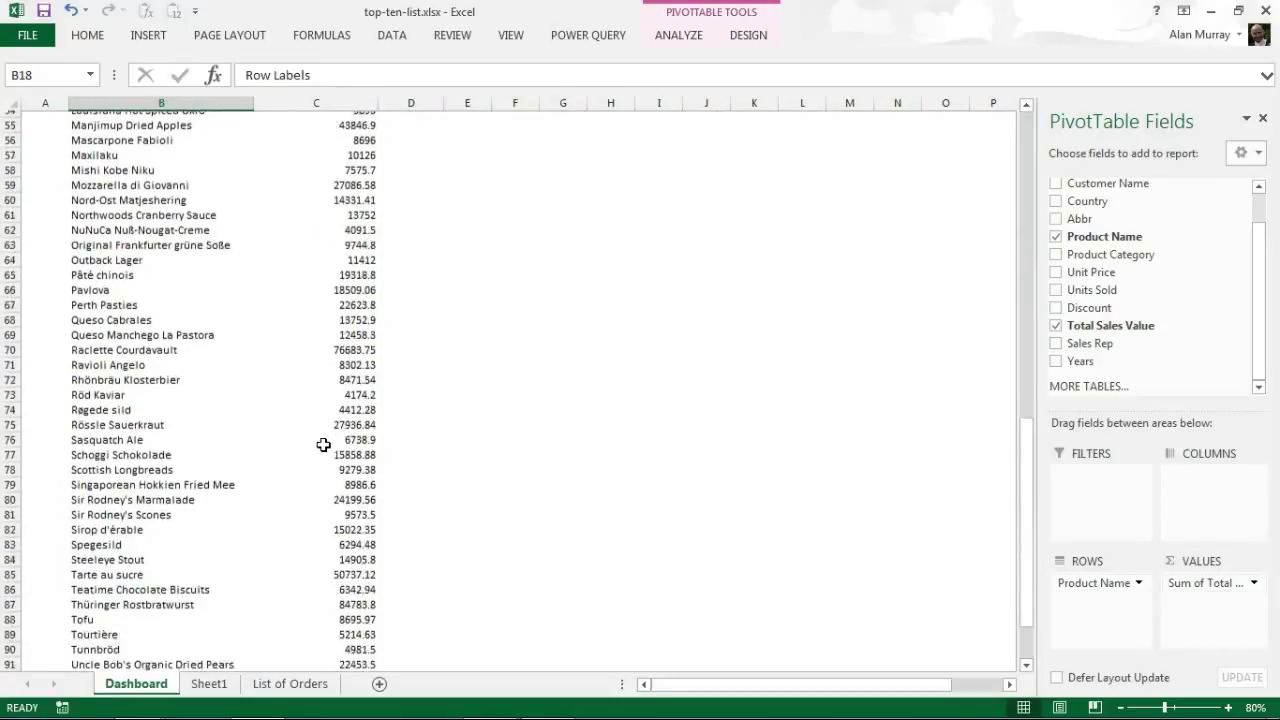
pyautogui.scroll(-1, 323, 444)
pyautogui.scroll(14, 323, 444)
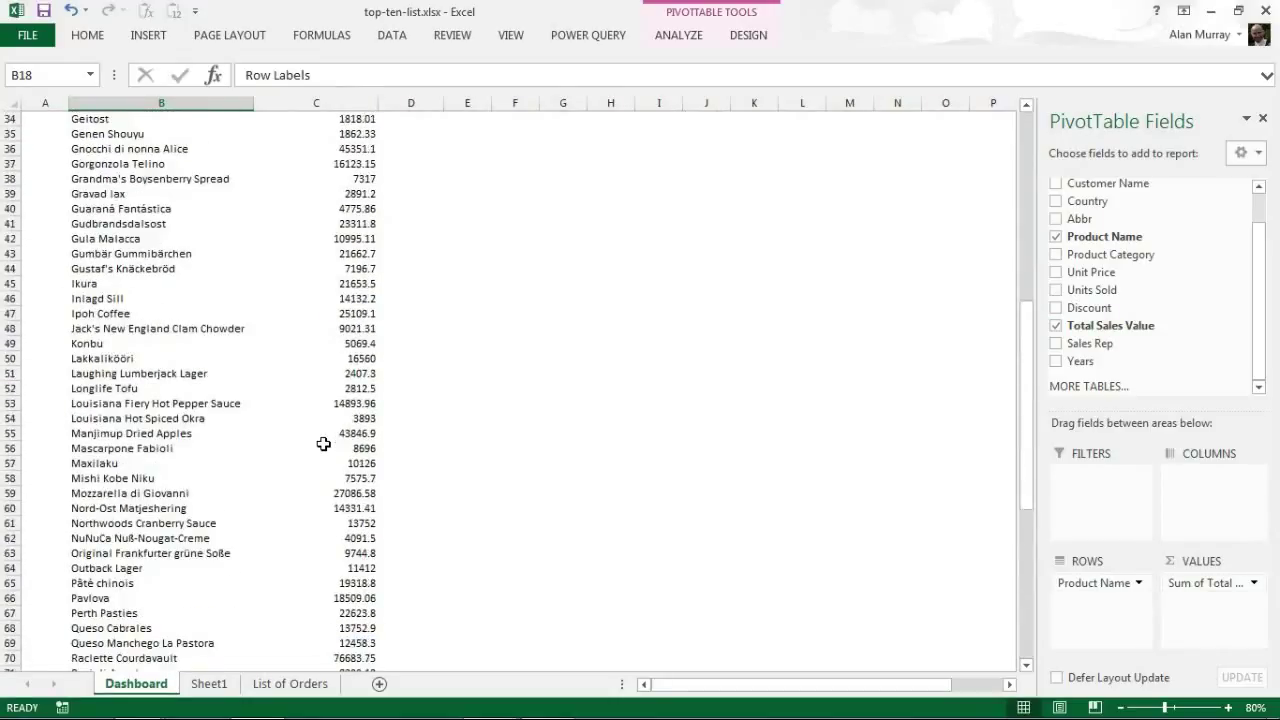
pyautogui.scroll(4, 323, 444)
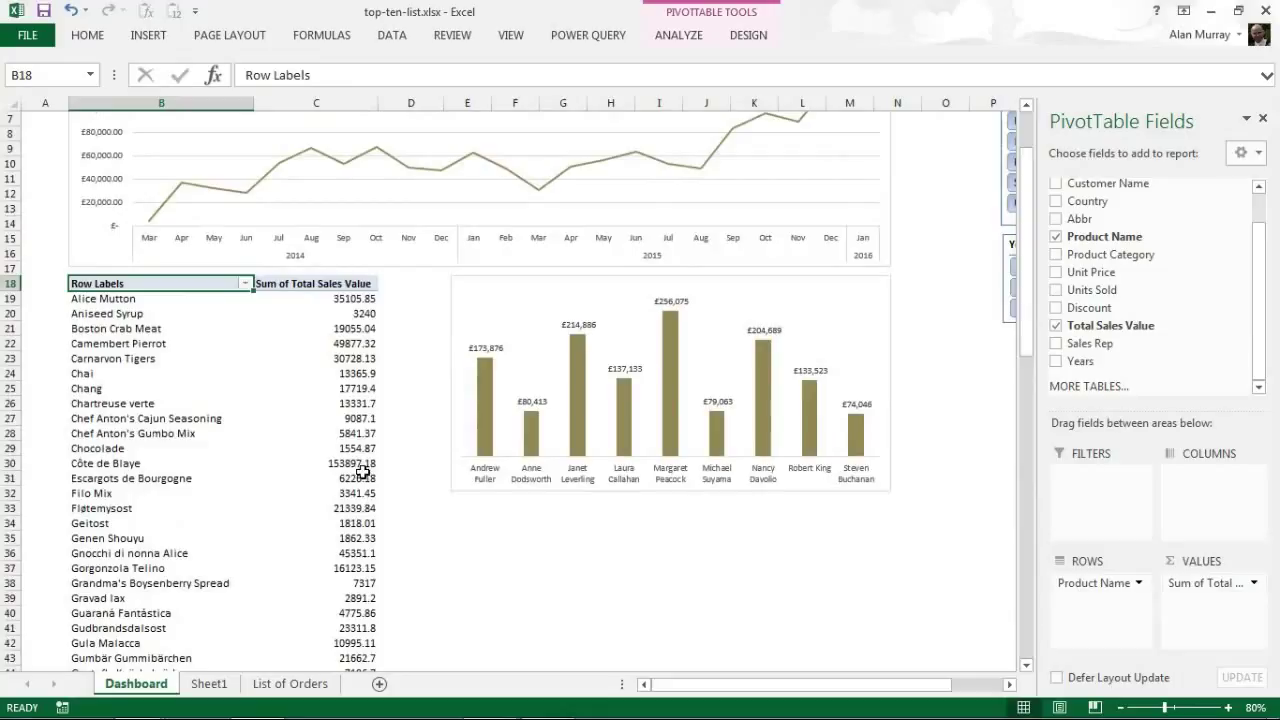
pyautogui.rightClick(352, 343)
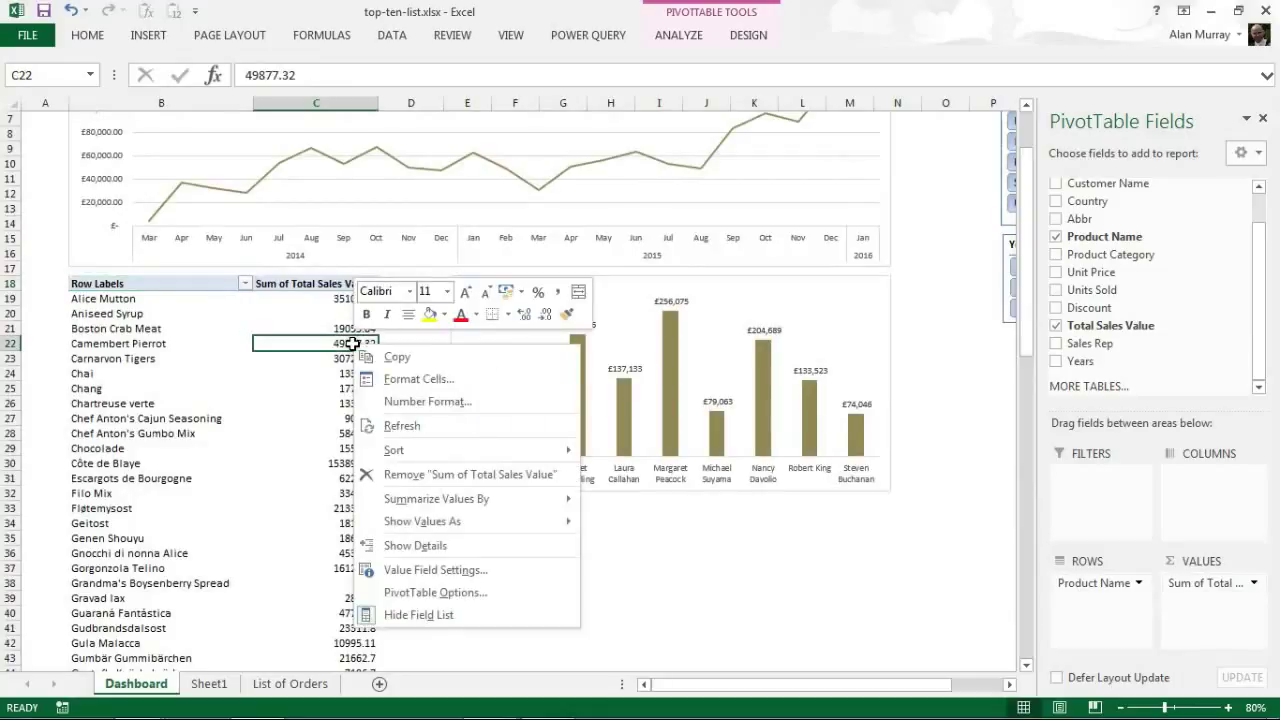
pyautogui.click(323, 516)
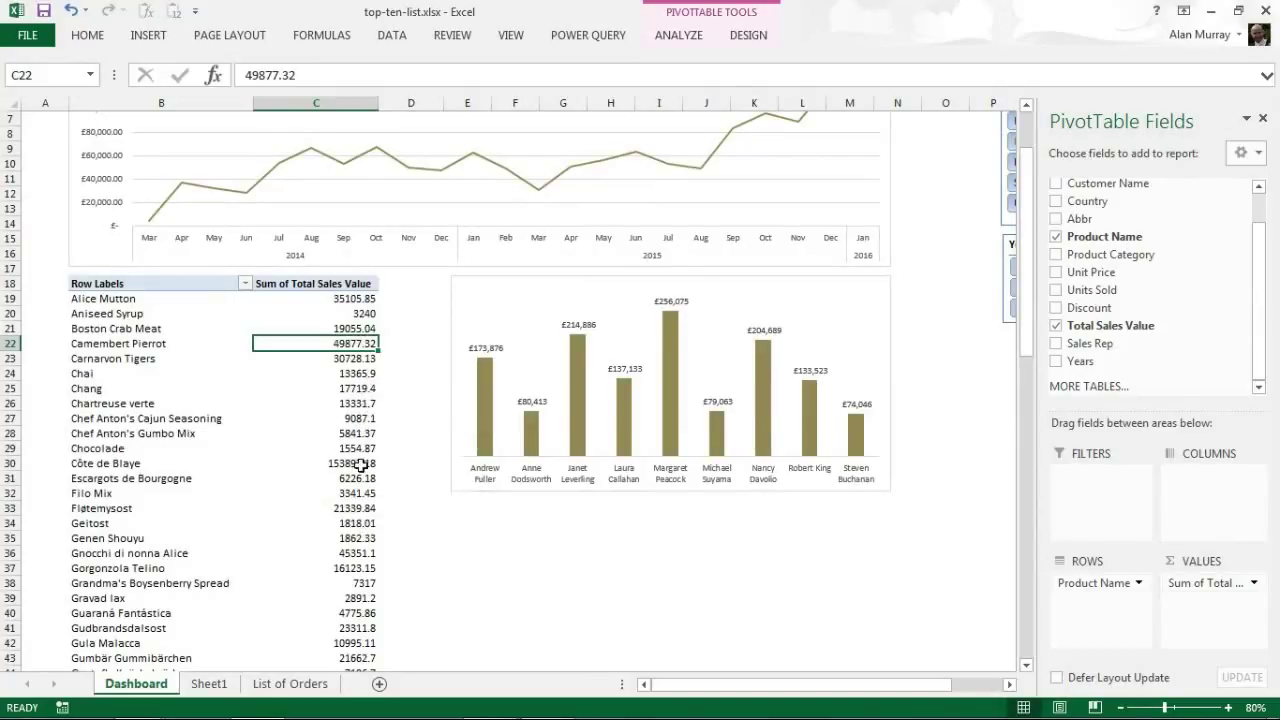
pyautogui.click(340, 433)
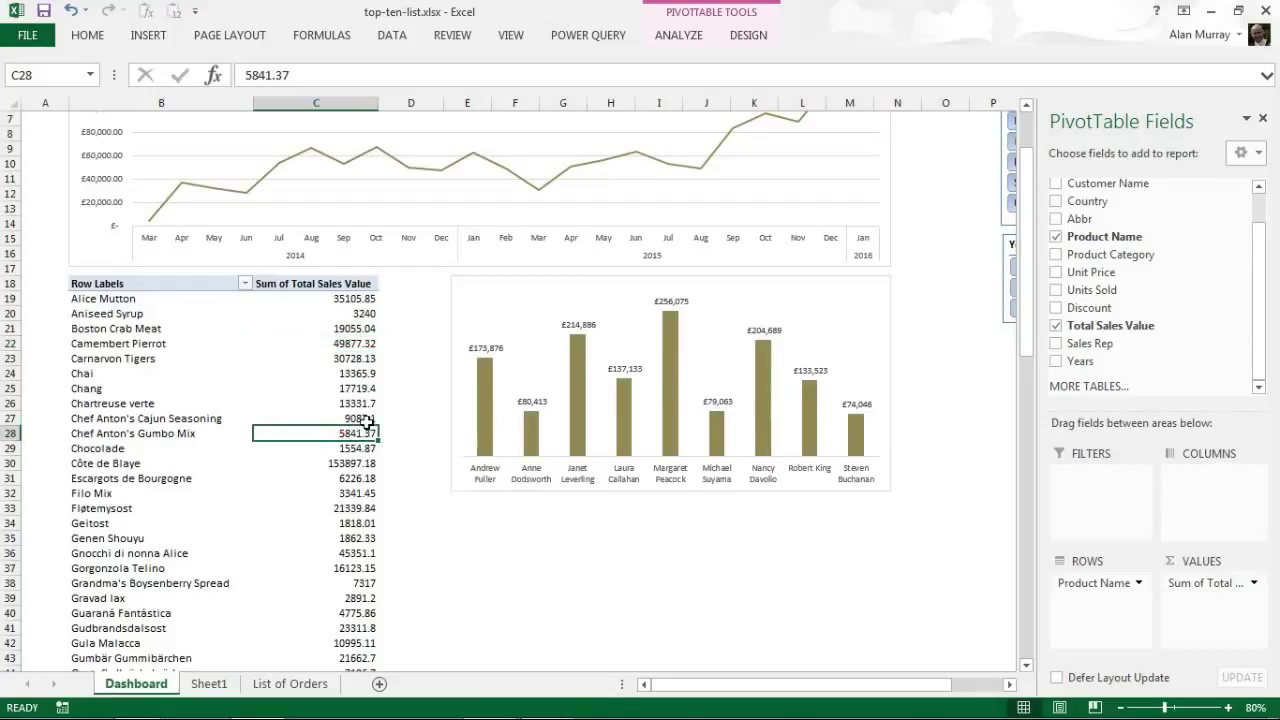
pyautogui.click(365, 420)
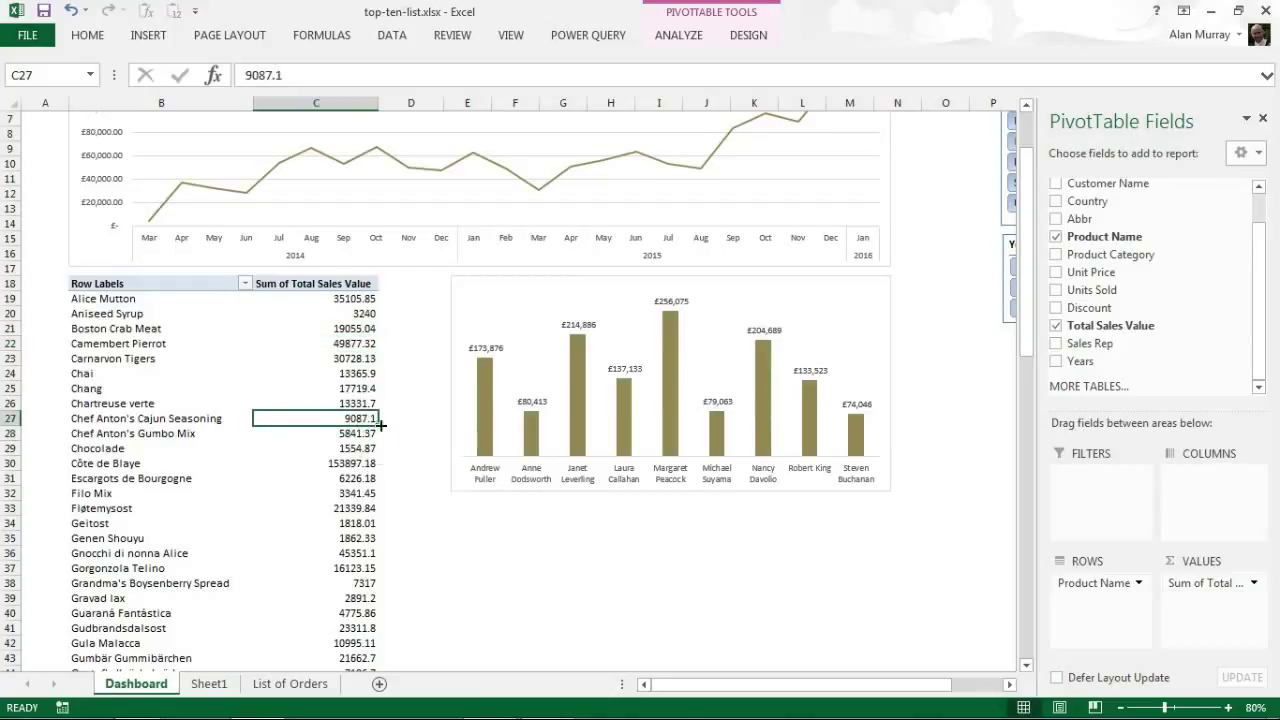
pyautogui.click(344, 436)
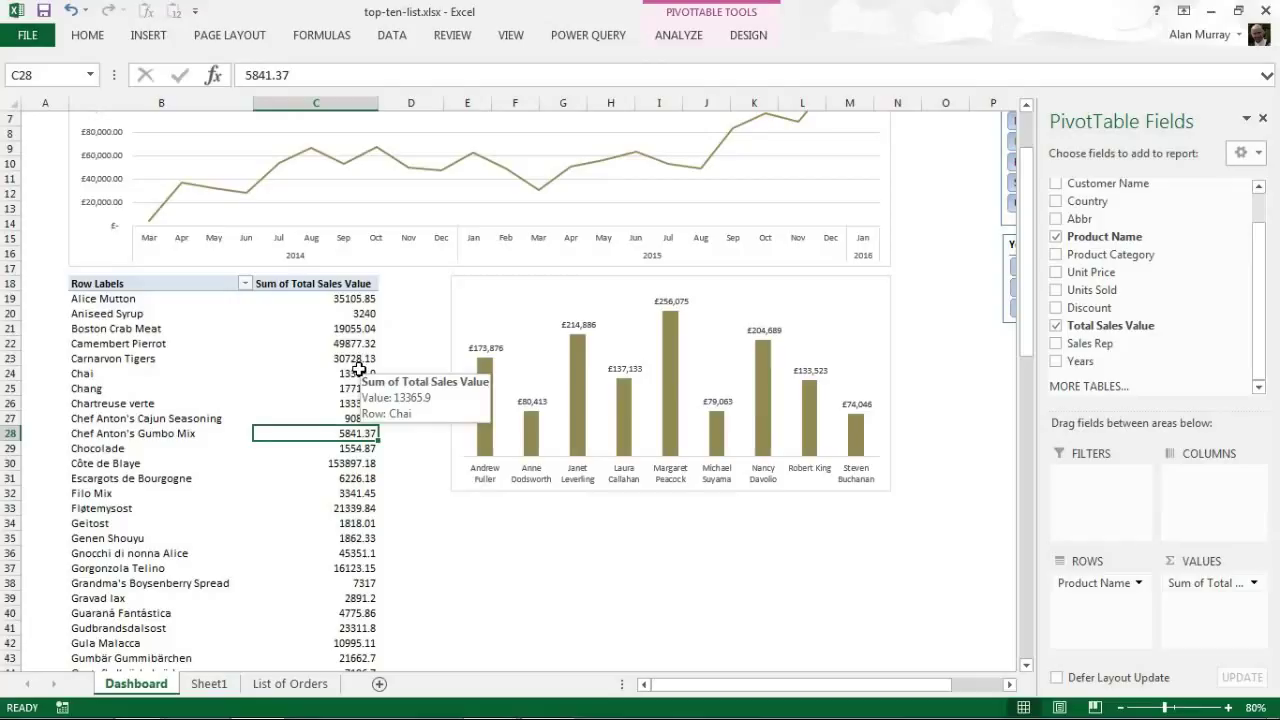
# Format the PivotTable's Sum of Total Sales Value numbers as Accounting with the £ symbol and 2 decimal places.
pyautogui.rightClick(360, 362)
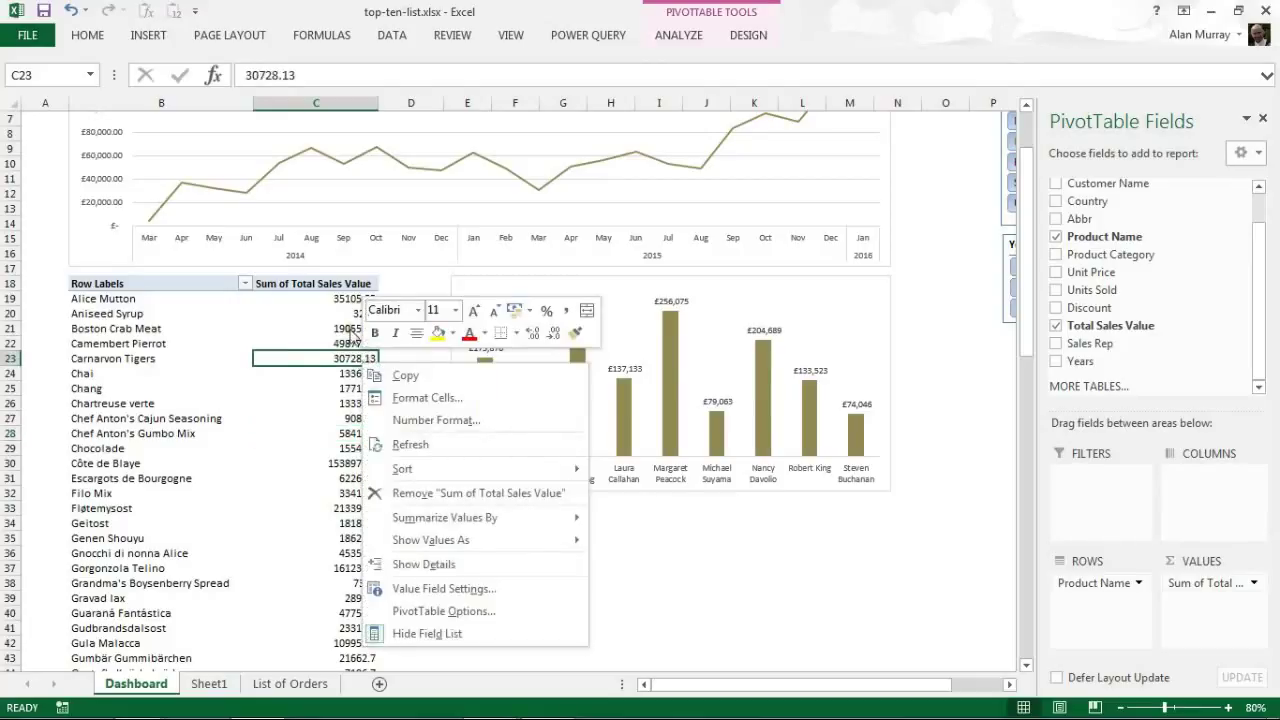
pyautogui.click(407, 422)
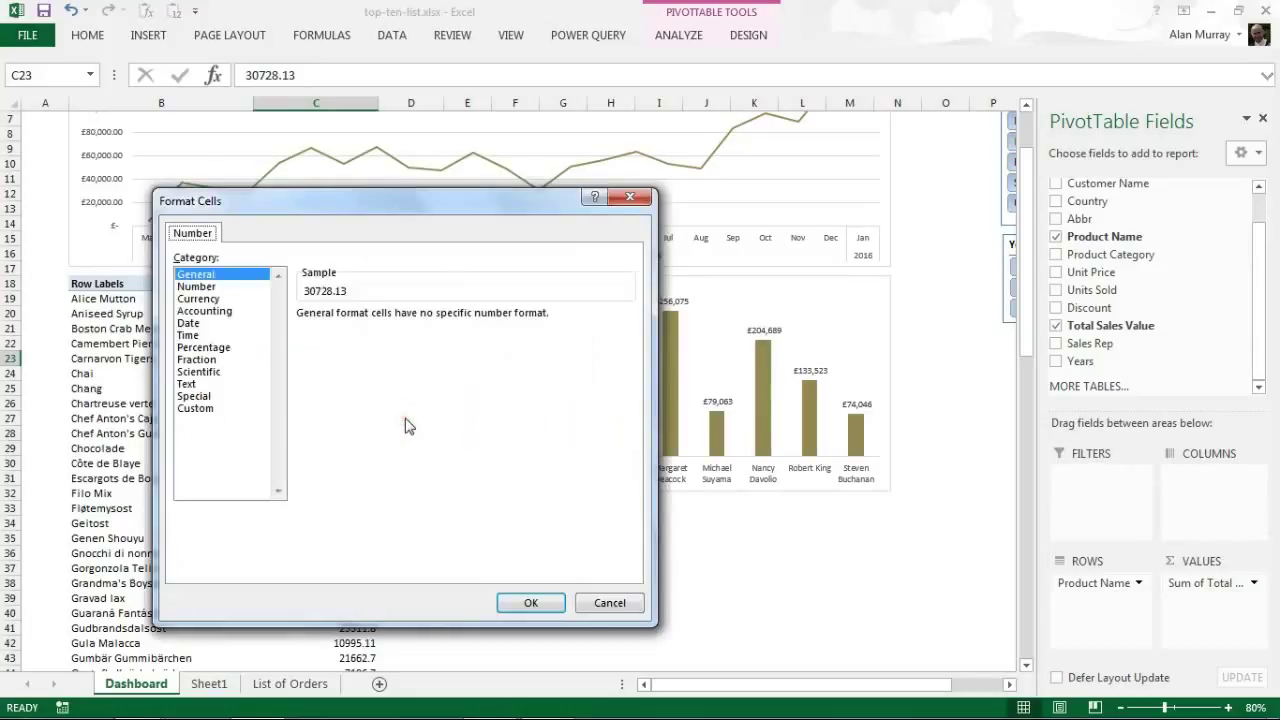
pyautogui.click(223, 313)
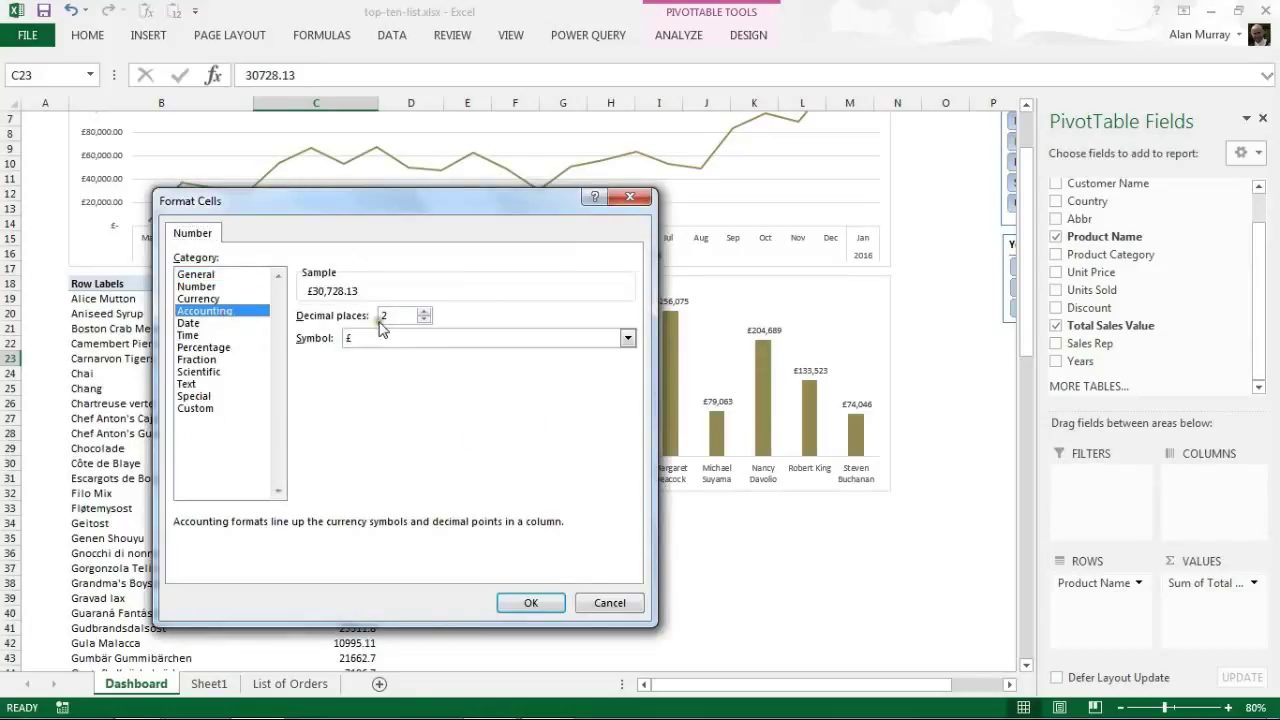
pyautogui.click(522, 603)
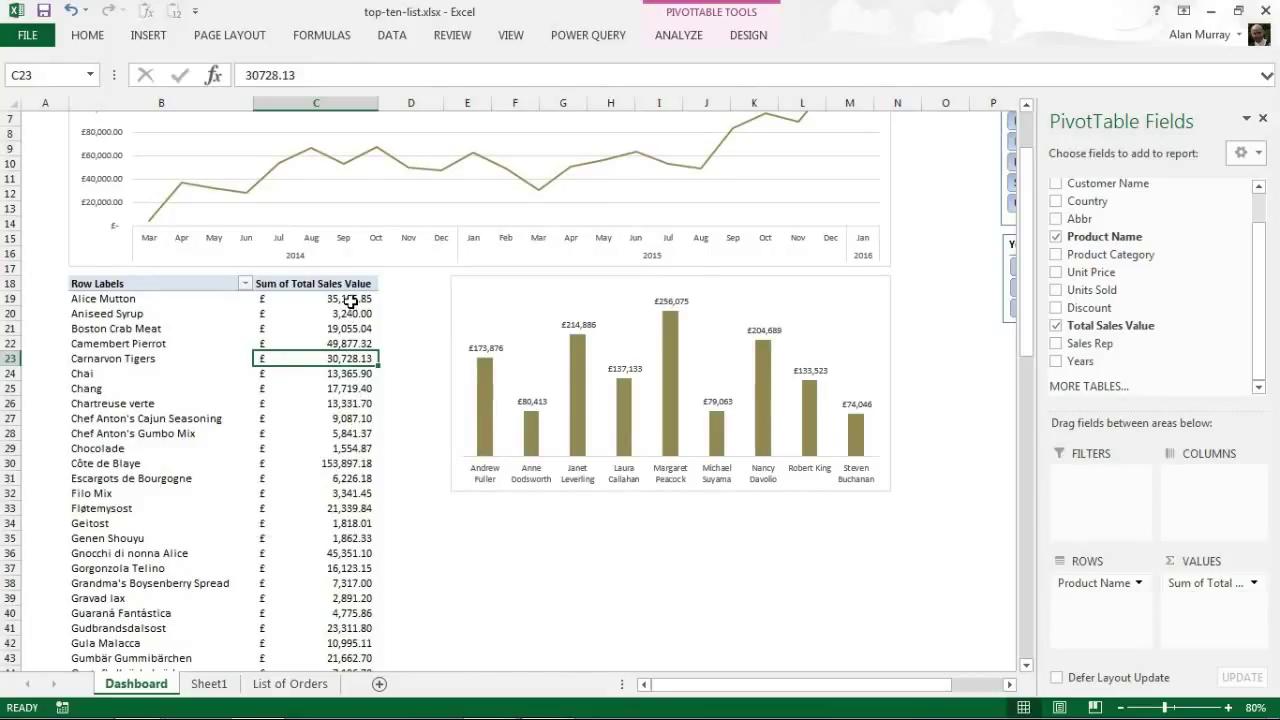
pyautogui.moveTo(352, 299); pyautogui.dragTo(346, 592)
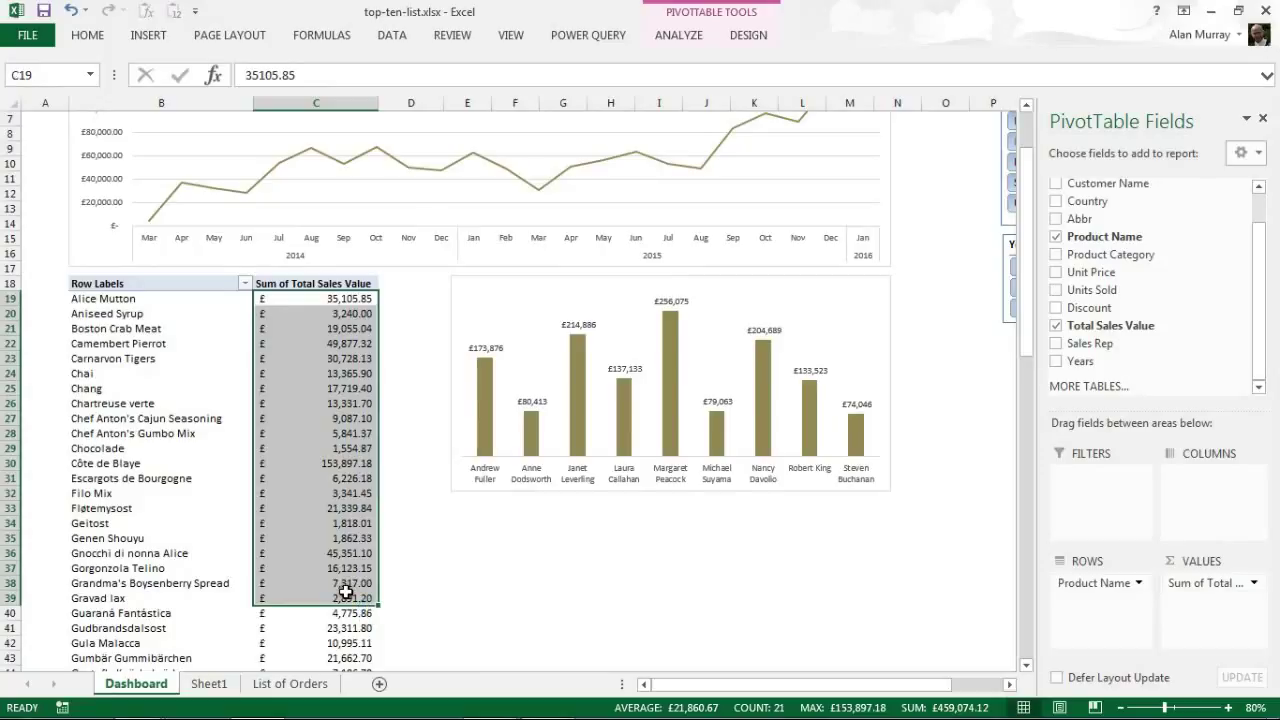
pyautogui.click(214, 485)
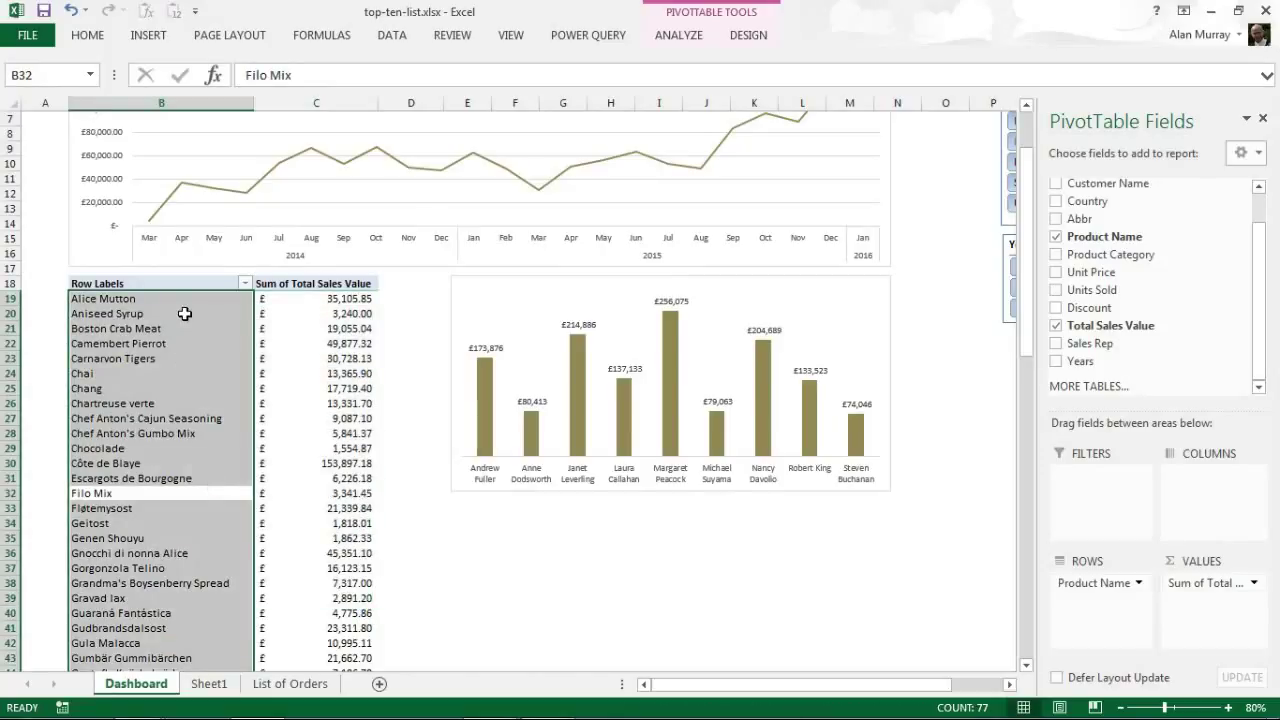
pyautogui.moveTo(185, 314); pyautogui.dragTo(203, 467)
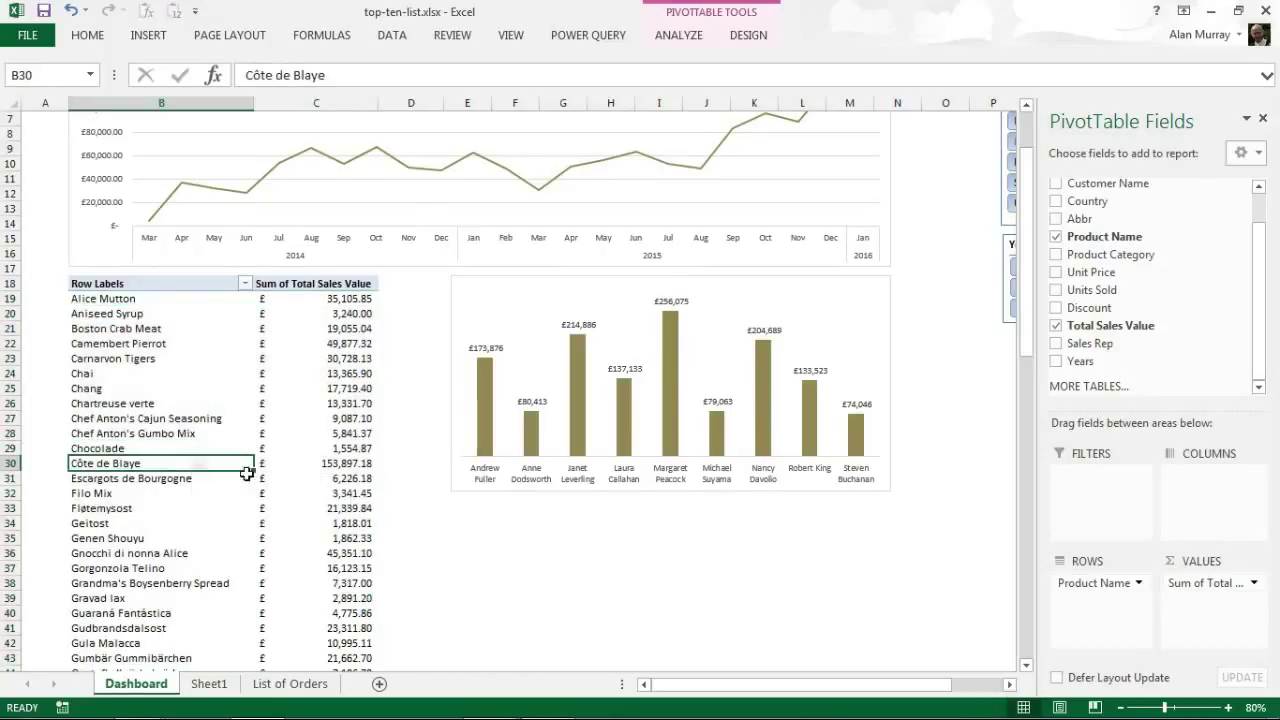
# Sort the PivotTable's products by Sum of Total Sales Value from largest to smallest.
pyautogui.rightClick(340, 374)
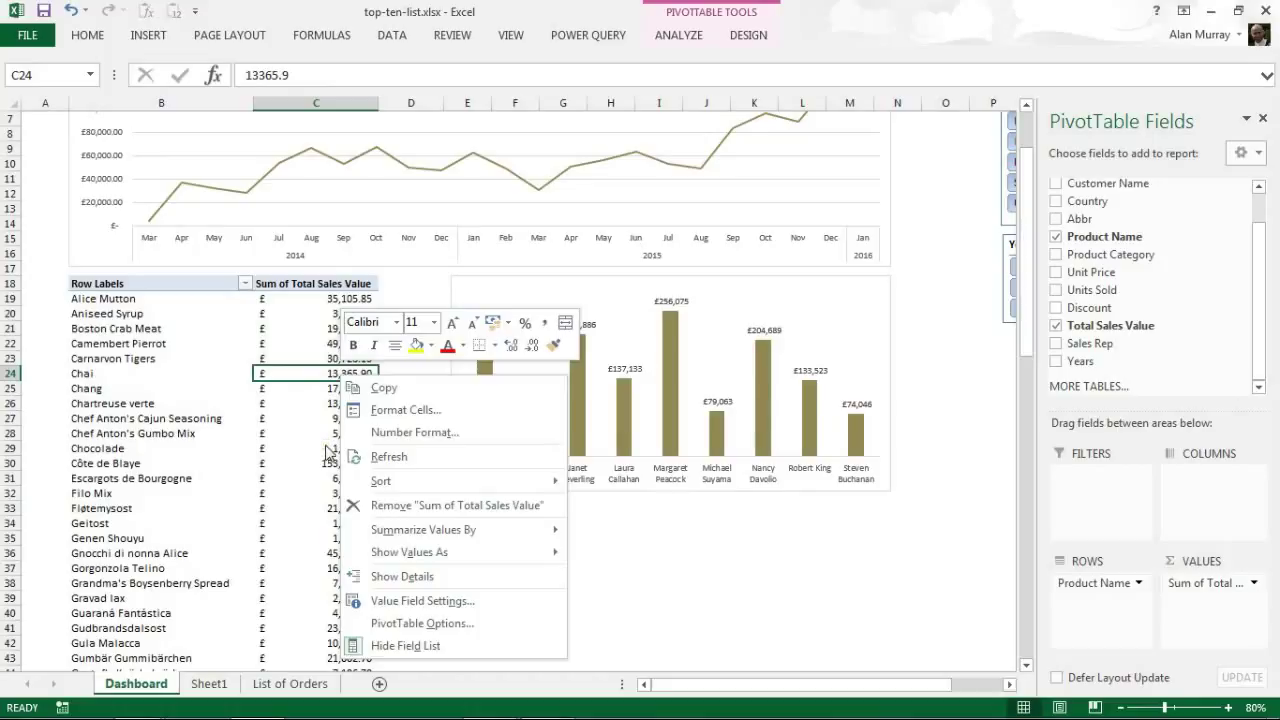
pyautogui.moveTo(430, 481)
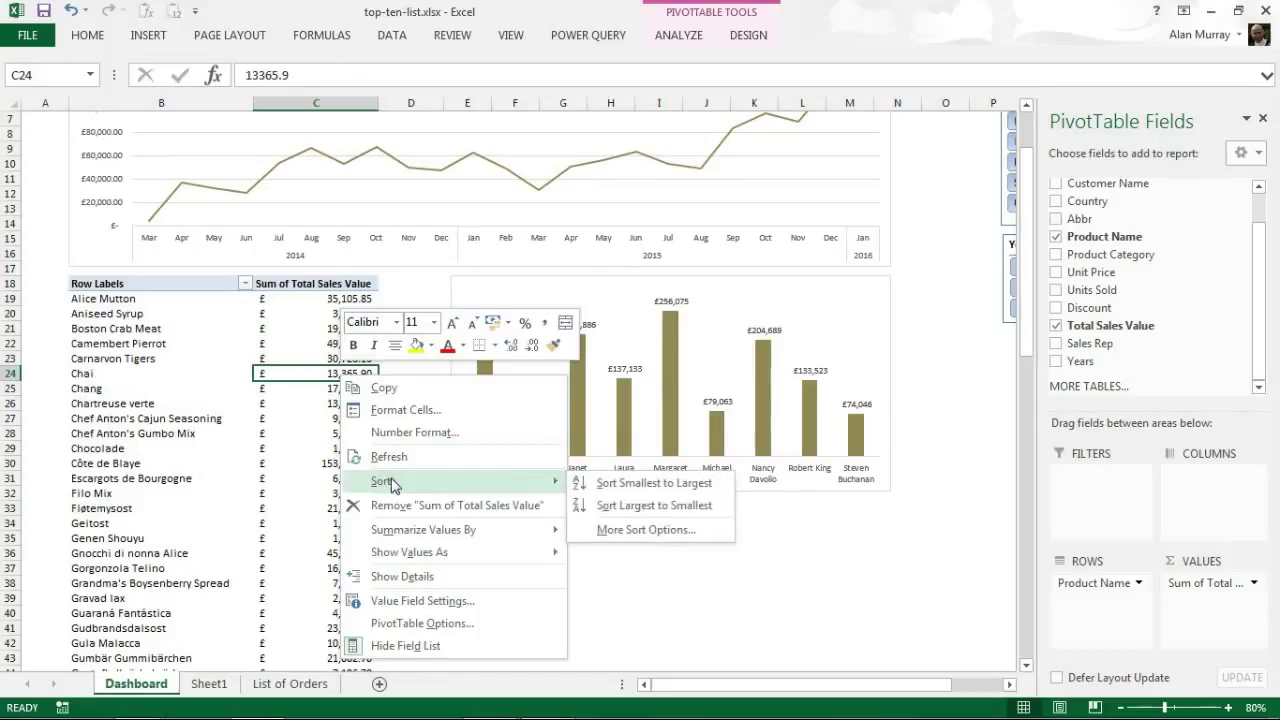
pyautogui.click(603, 507)
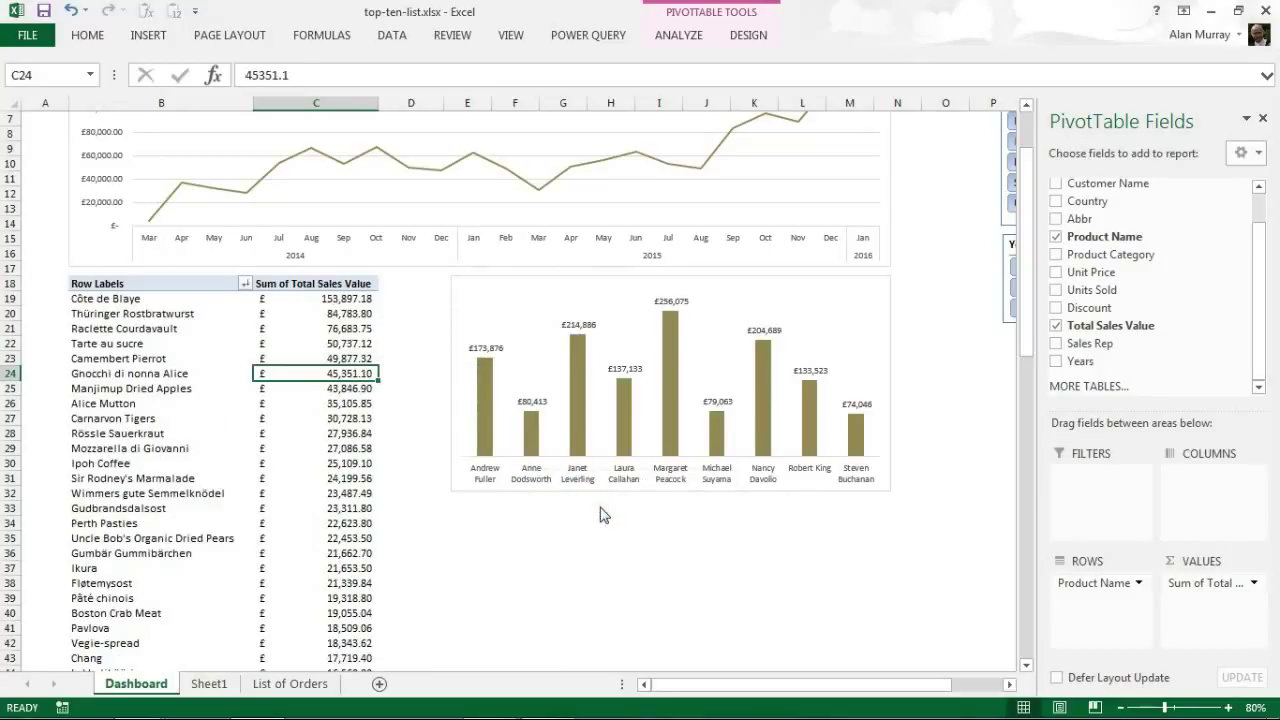
pyautogui.moveTo(322, 300); pyautogui.dragTo(311, 501)
pyautogui.click(189, 394)
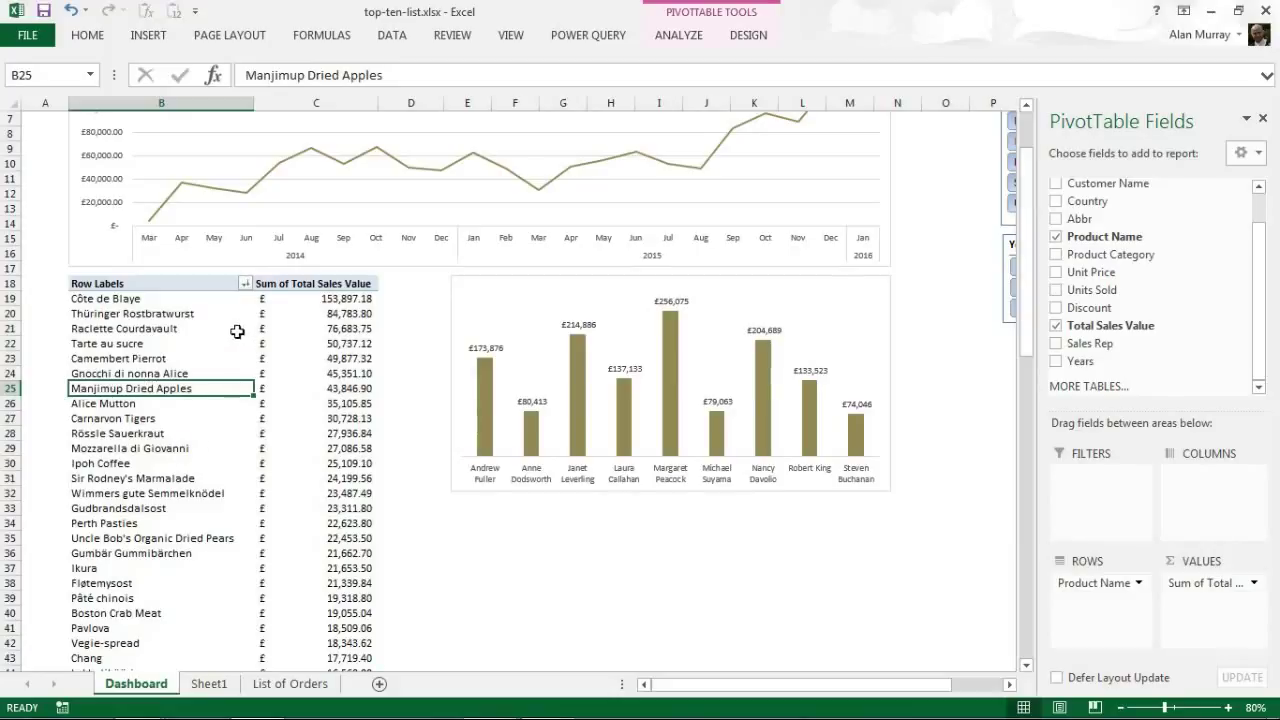
# Filter the PivotTable's product names to the top 10 items by Sum of Total Sales Value.
pyautogui.click(244, 285)
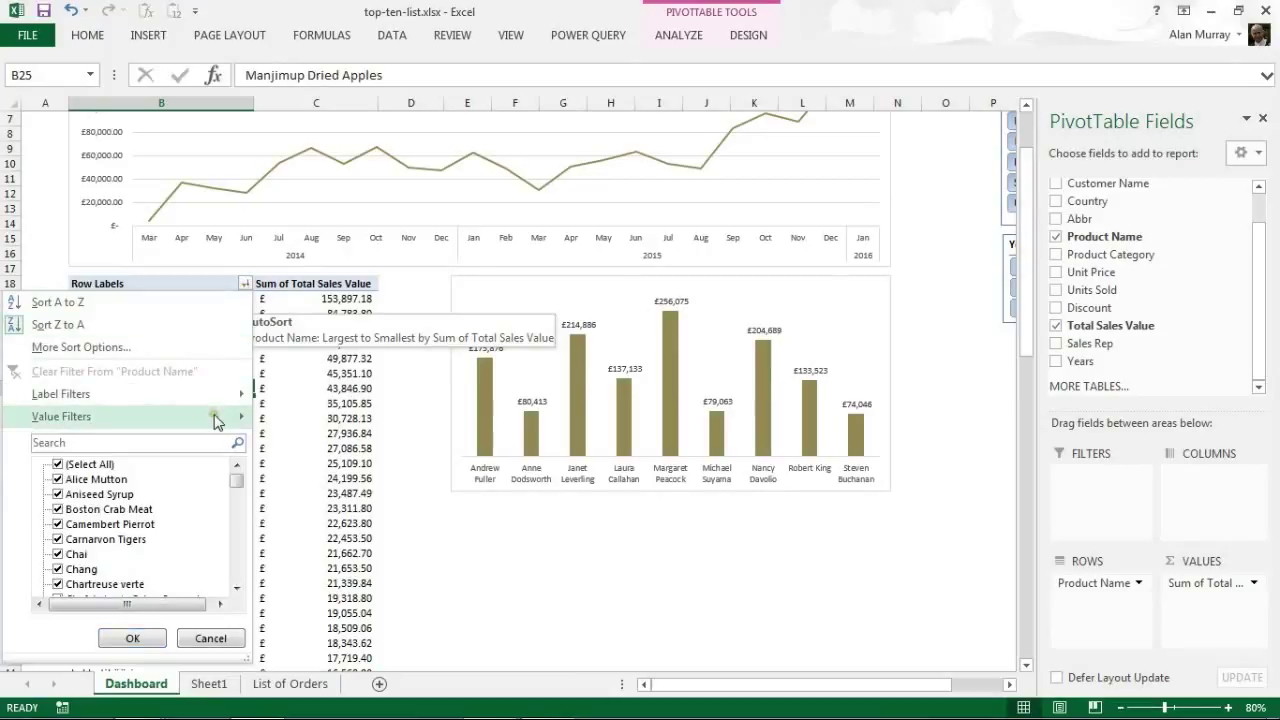
pyautogui.moveTo(215, 421)
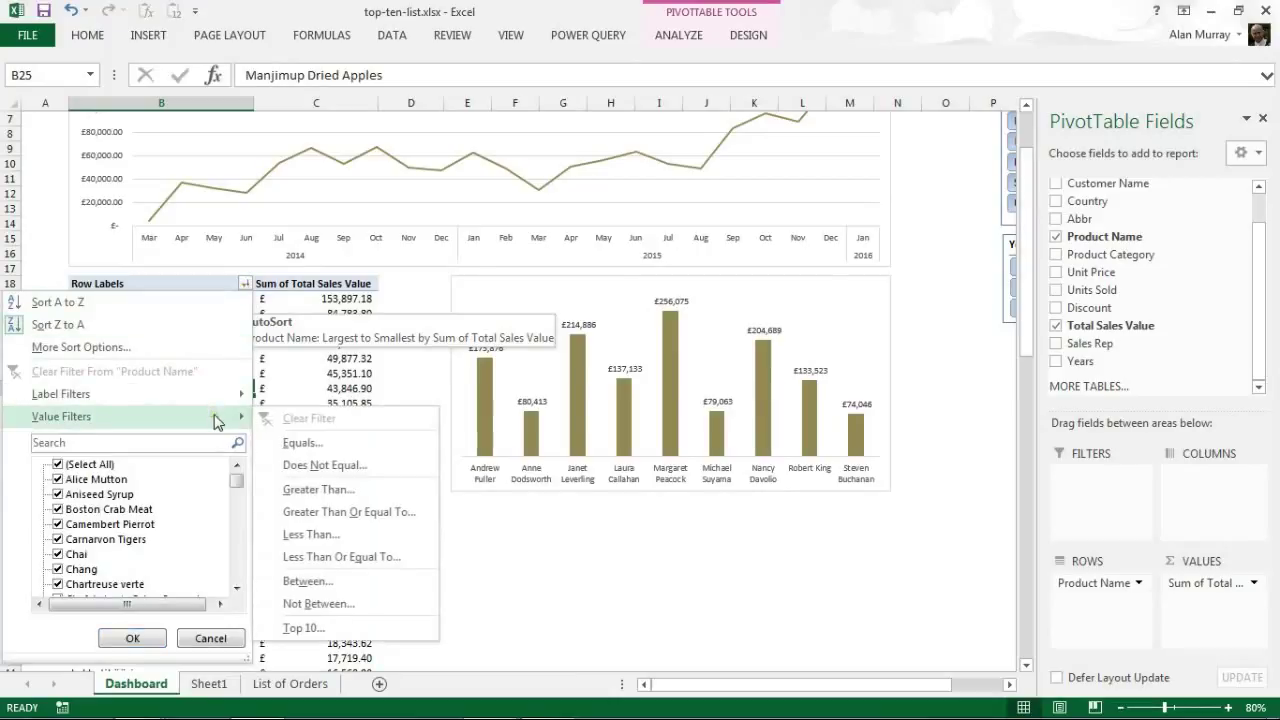
pyautogui.click(300, 628)
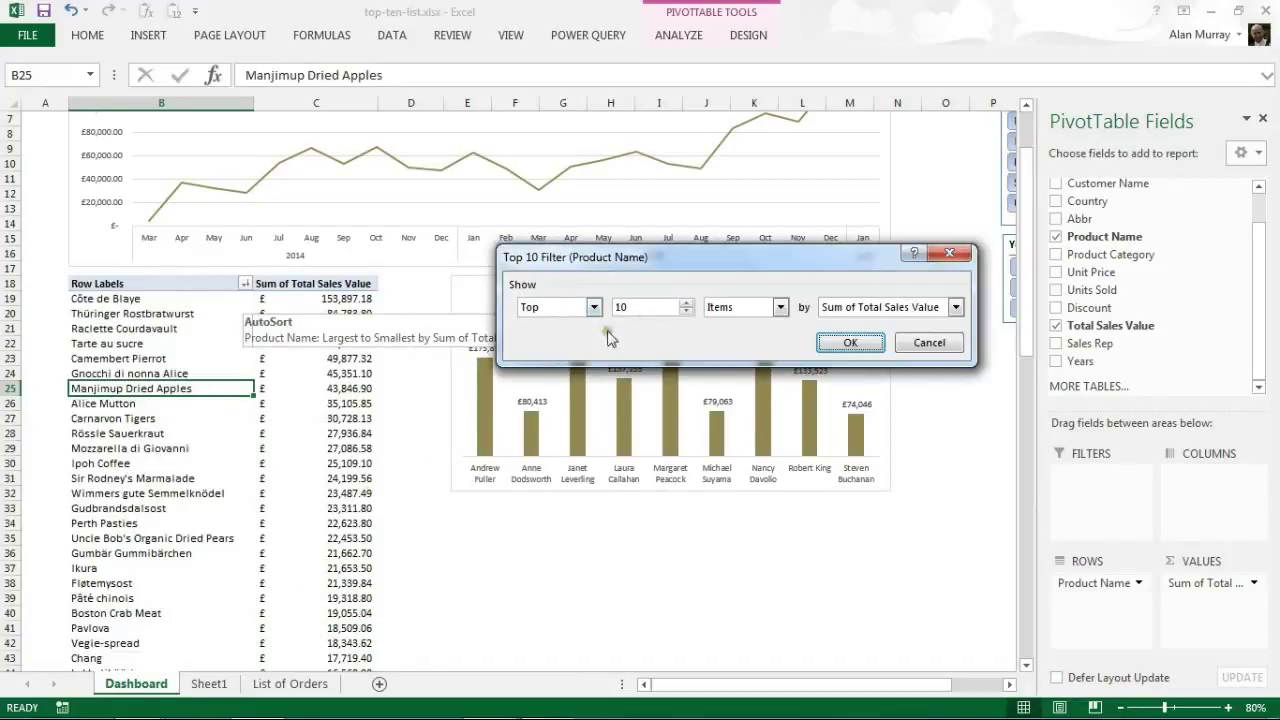
pyautogui.click(687, 304)
pyautogui.click(687, 304)
pyautogui.click(688, 311)
pyautogui.click(688, 311)
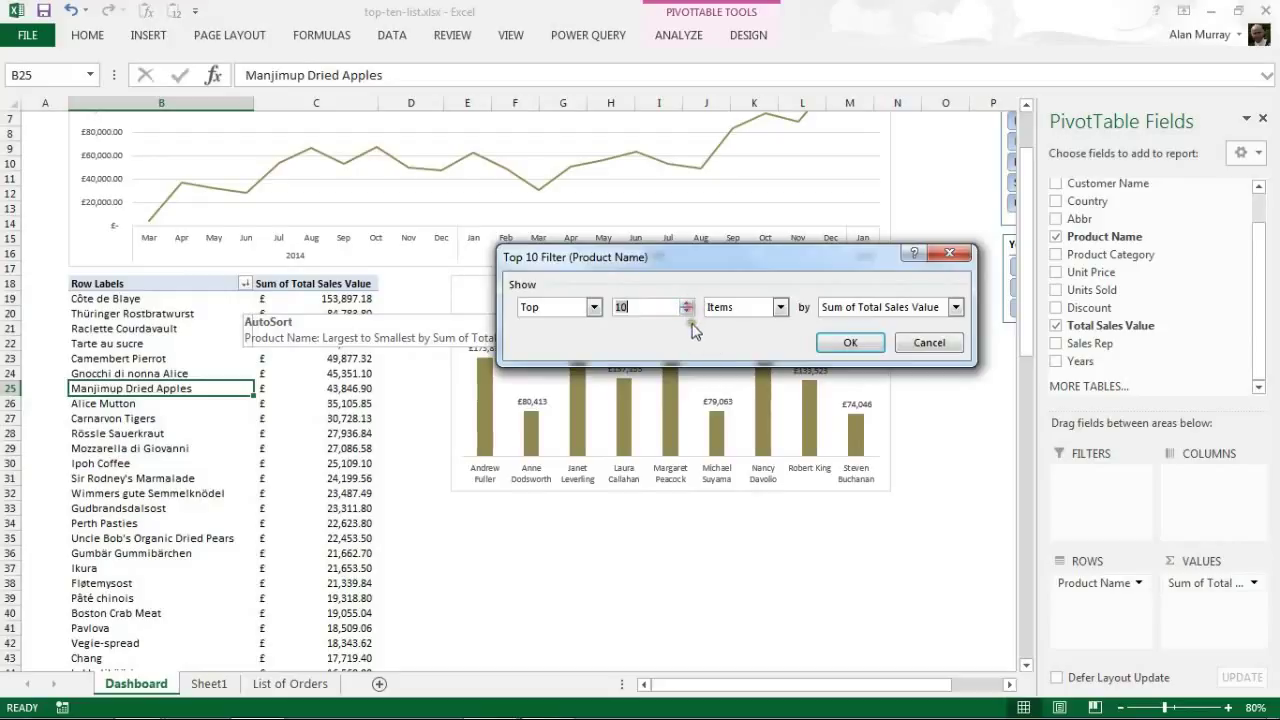
pyautogui.click(780, 309)
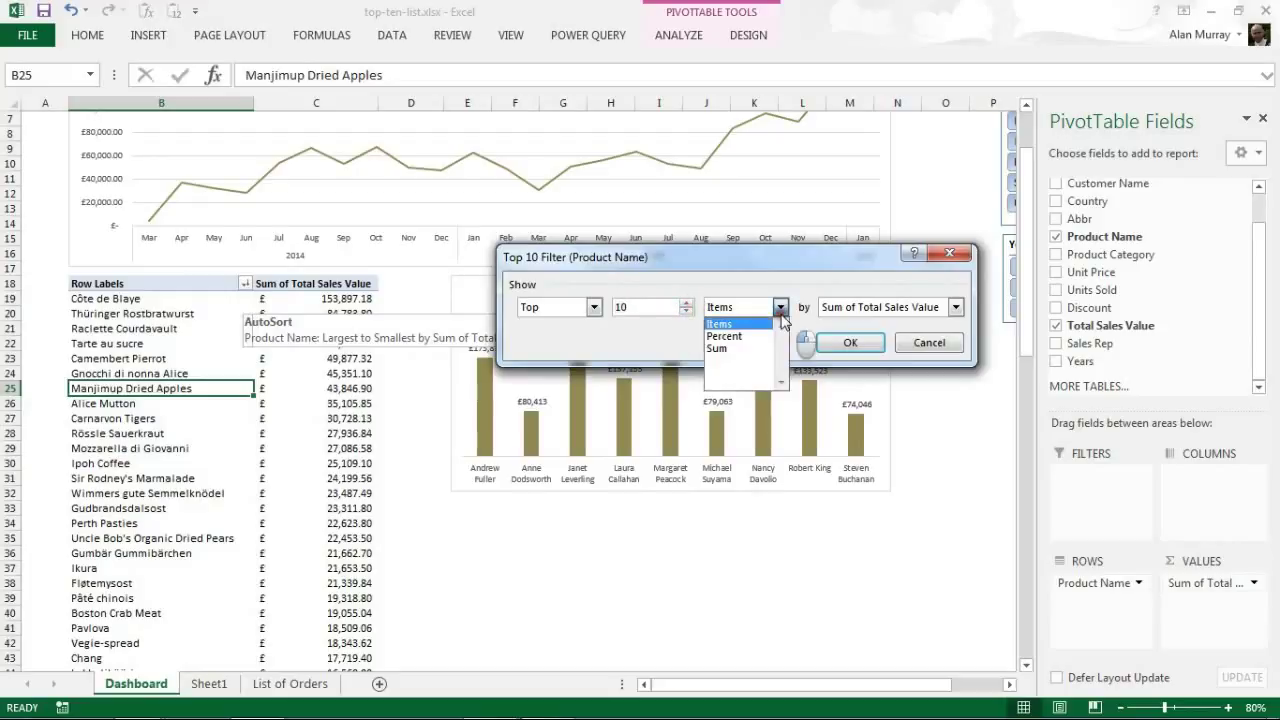
pyautogui.click(731, 325)
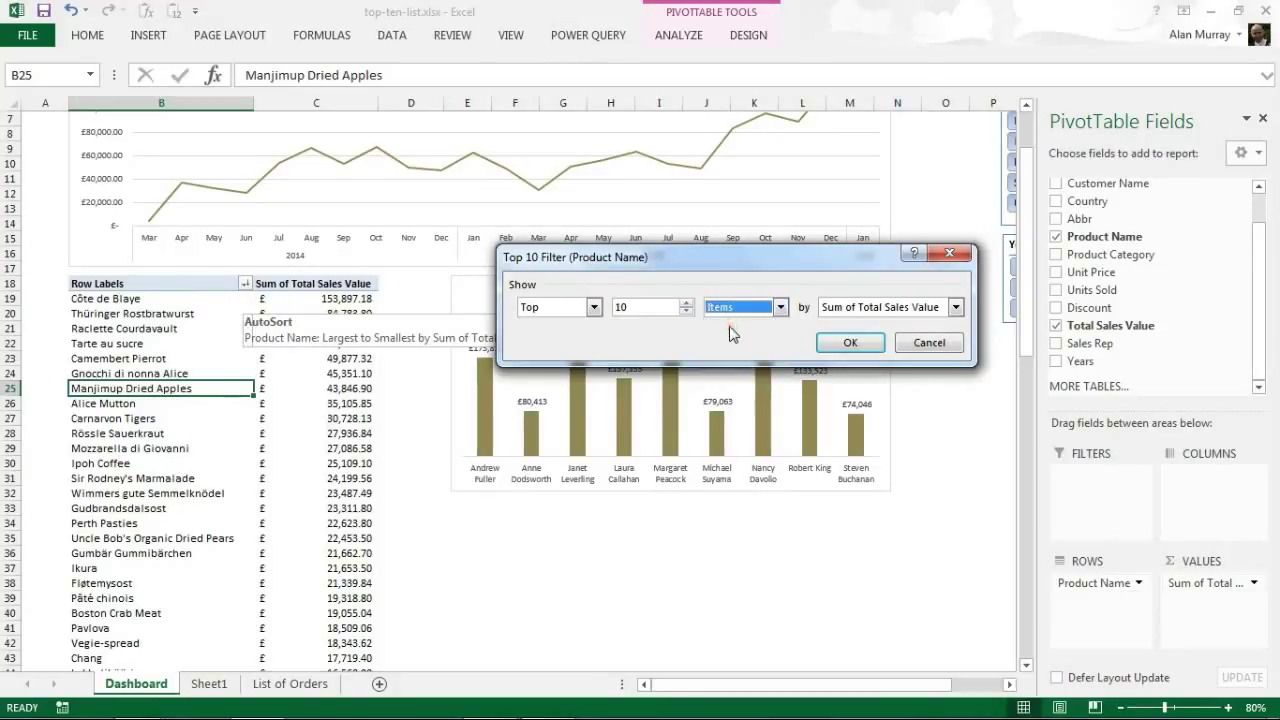
pyautogui.click(849, 344)
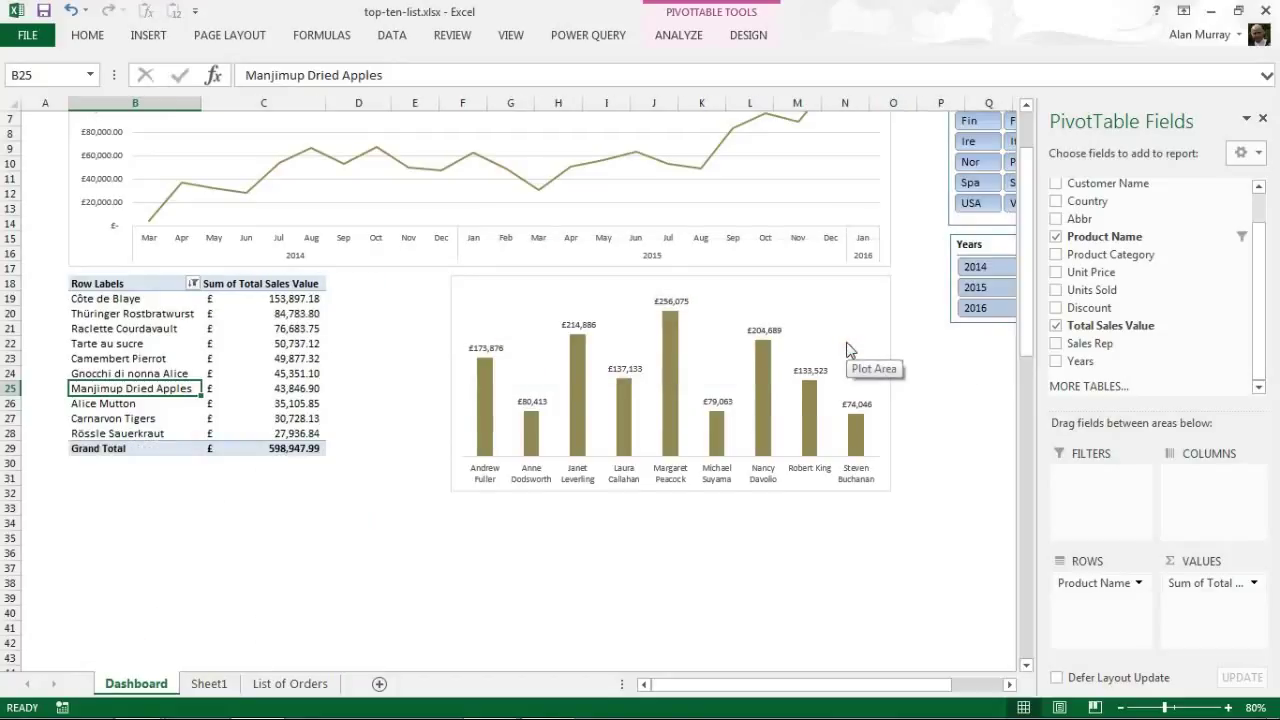
# Widen column B on the Dashboard sheet to give the product names more room.
pyautogui.click(196, 321)
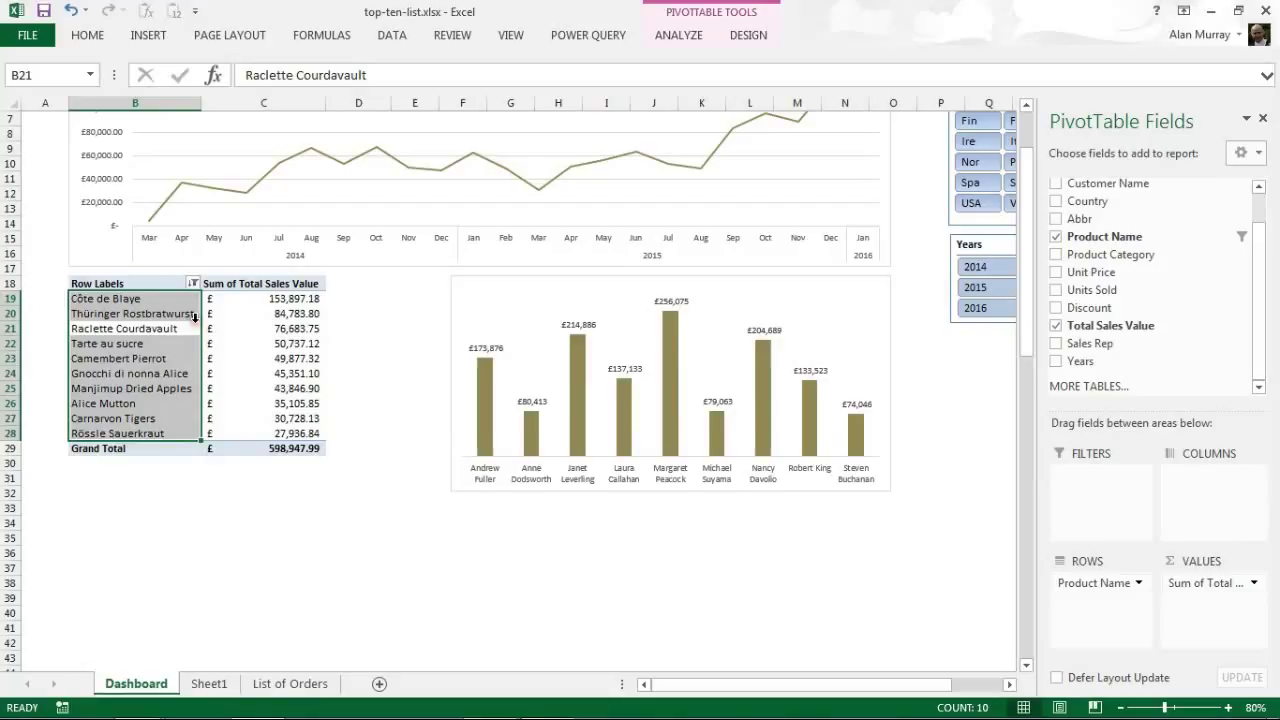
pyautogui.click(167, 284)
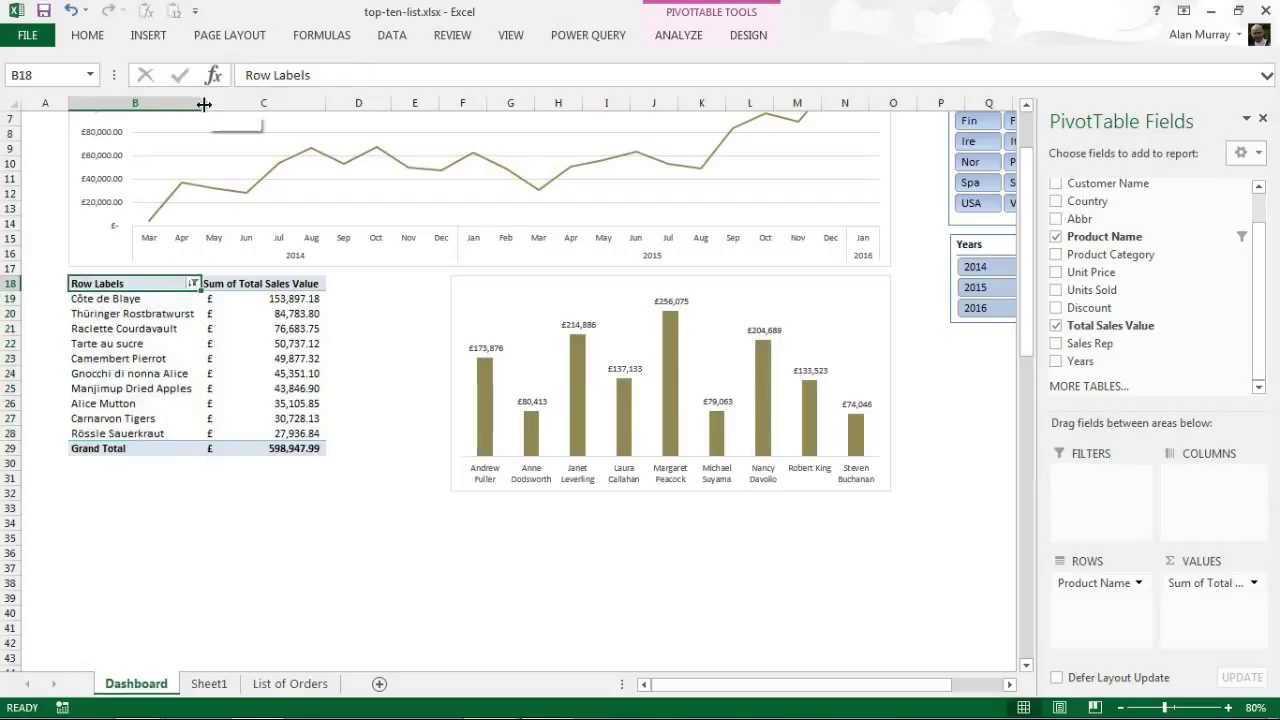
pyautogui.moveTo(203, 104); pyautogui.dragTo(245, 103)
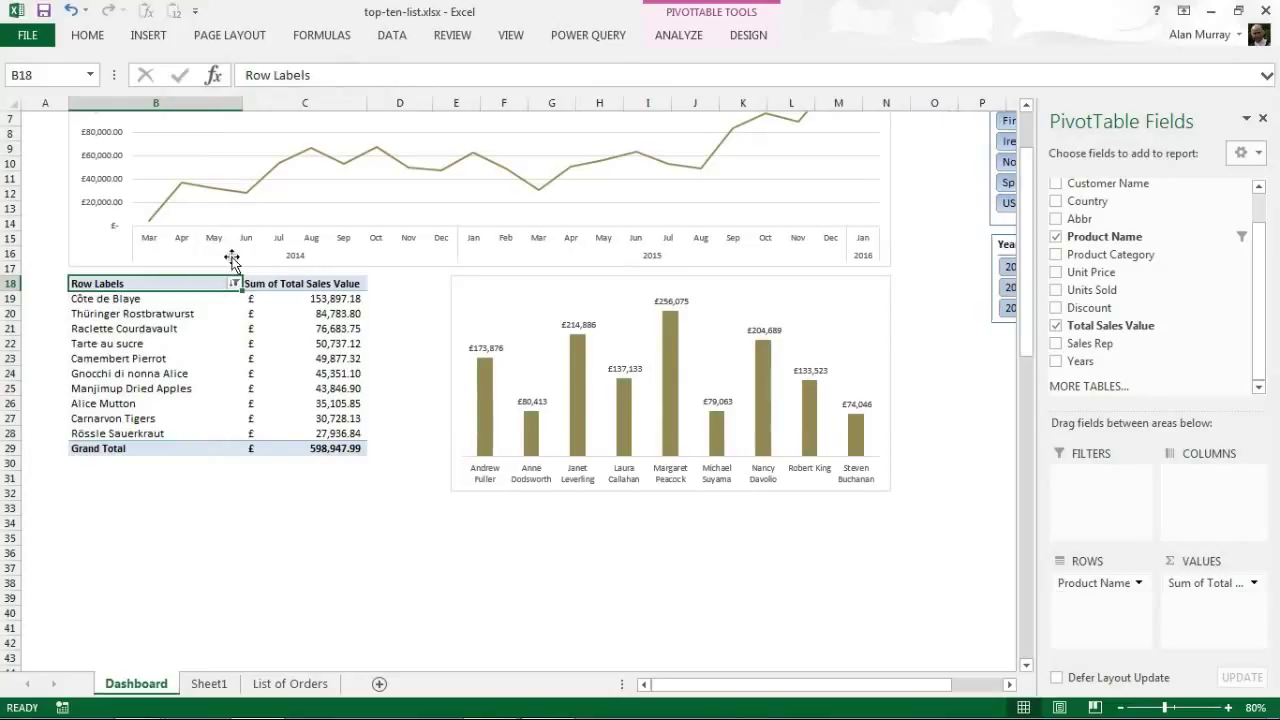
pyautogui.moveTo(203, 300); pyautogui.dragTo(200, 432)
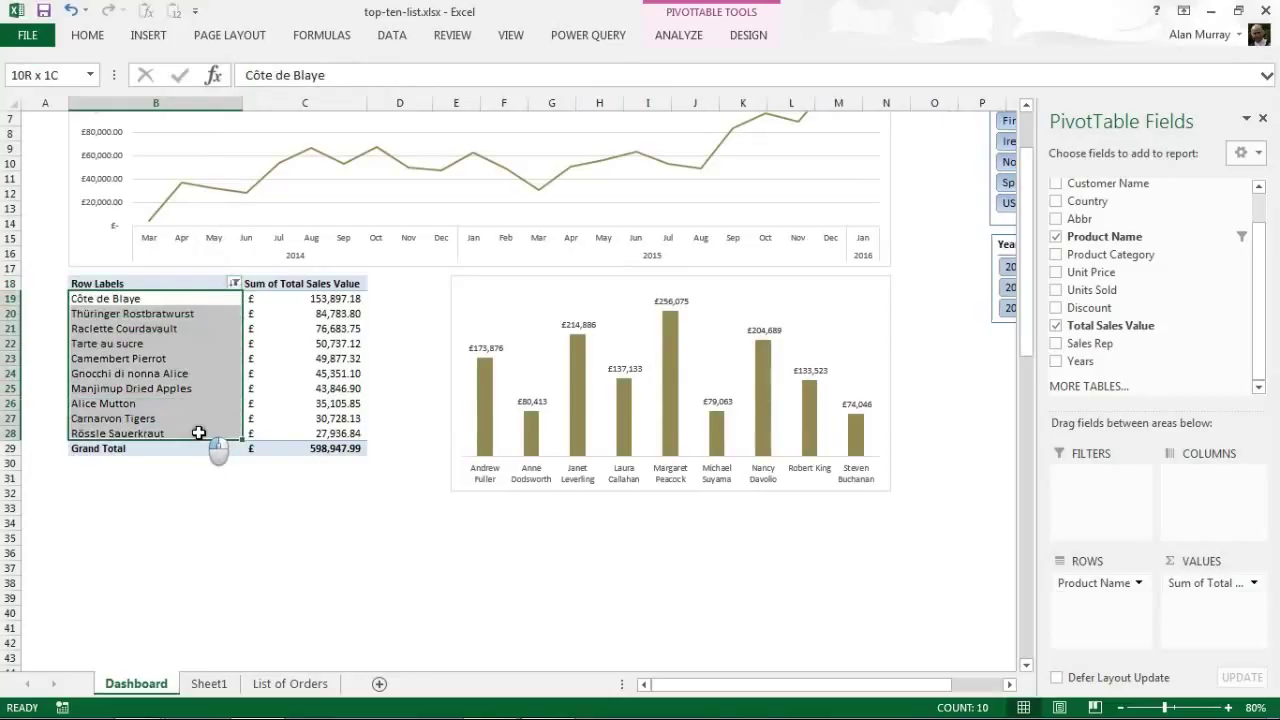
pyautogui.click(328, 375)
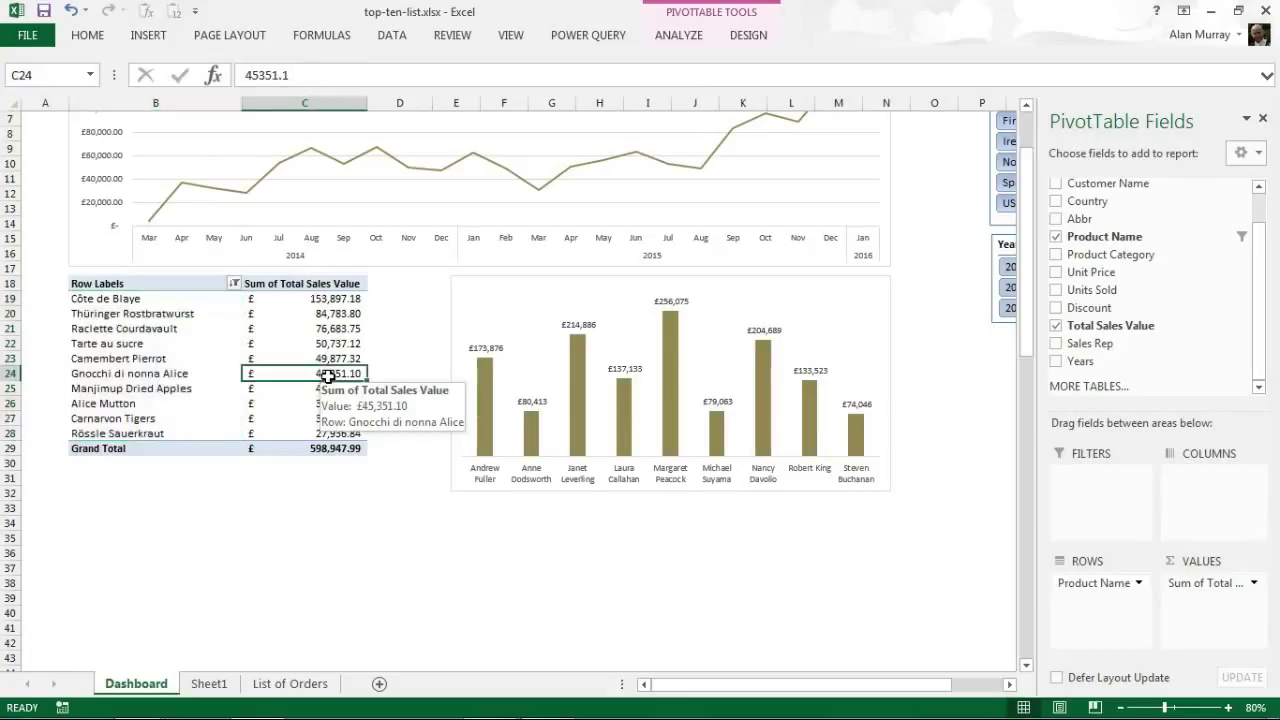
pyautogui.click(200, 318)
pyautogui.click(205, 314)
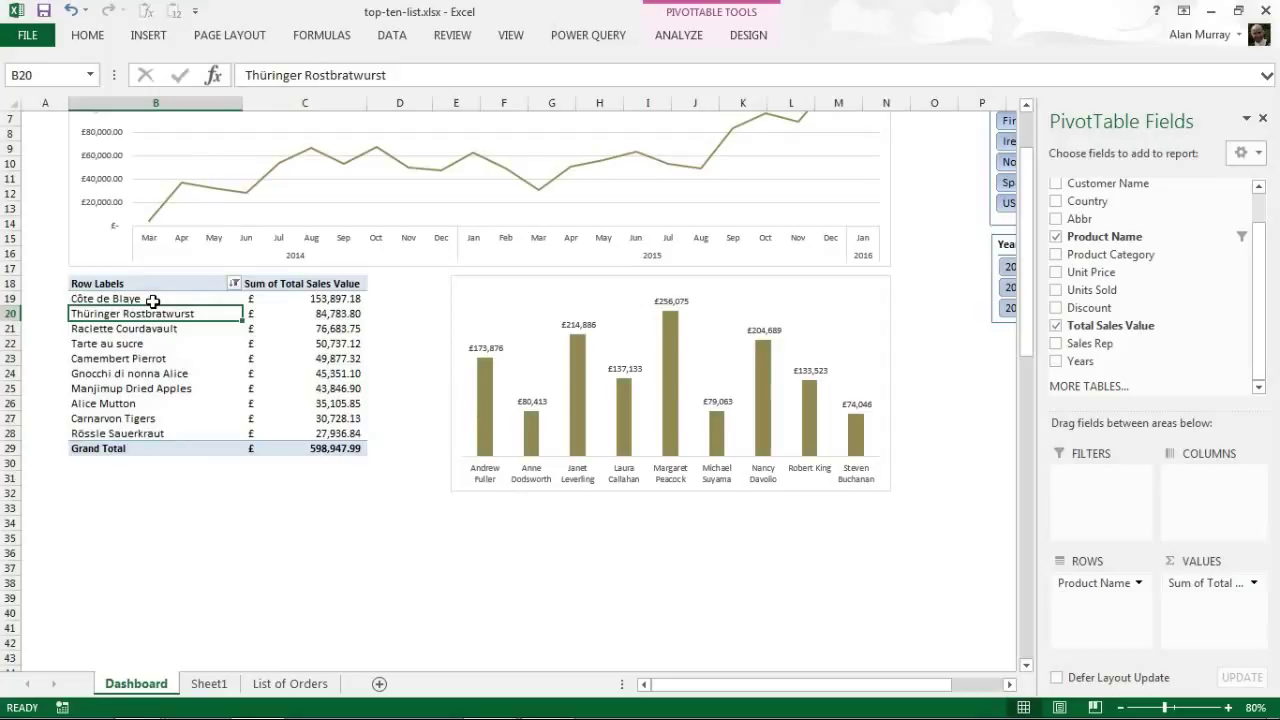
pyautogui.click(238, 299)
pyautogui.click(248, 302)
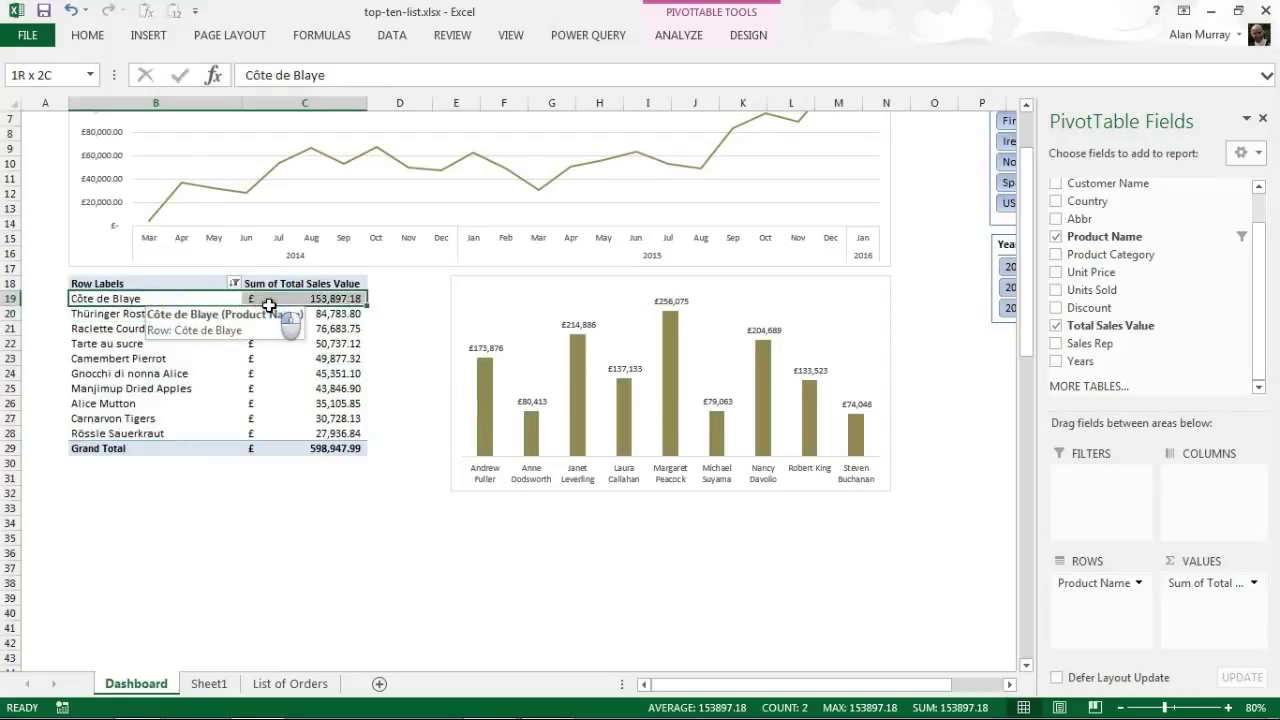
# Widen column B further so the product names in the top ten list stand clear of the sales values.
pyautogui.click(205, 358)
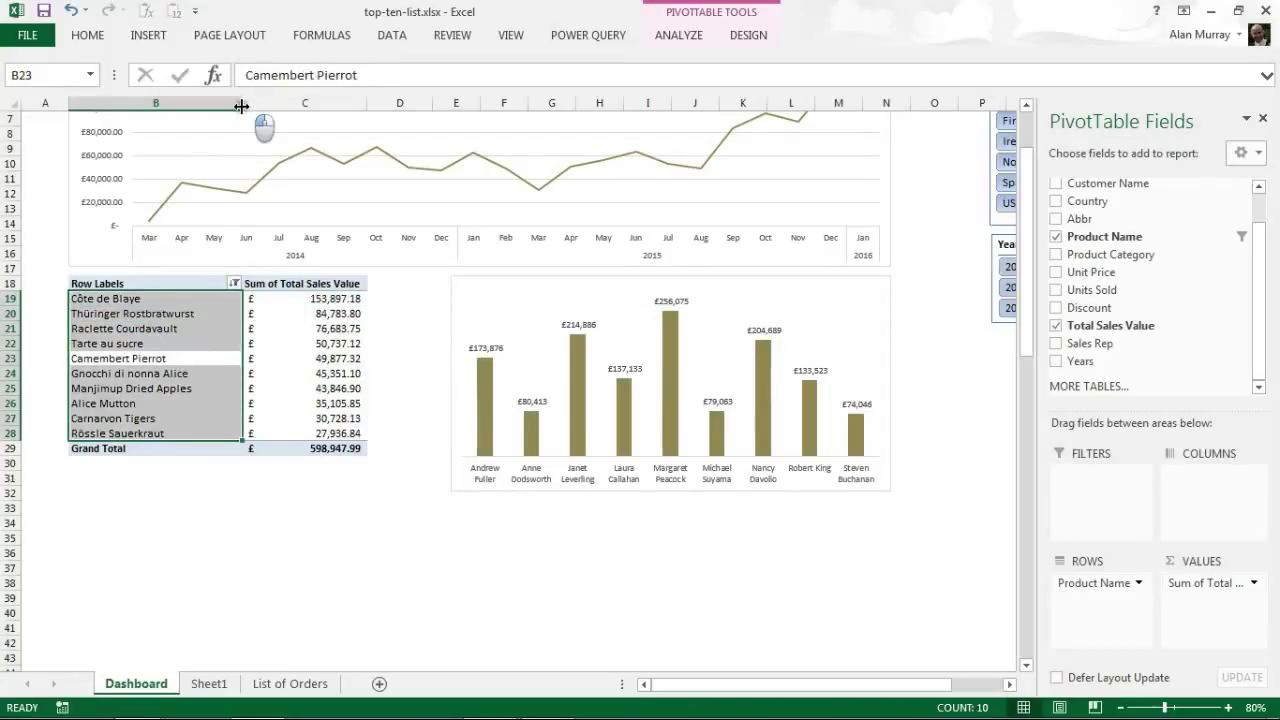
pyautogui.moveTo(242, 103); pyautogui.dragTo(278, 106)
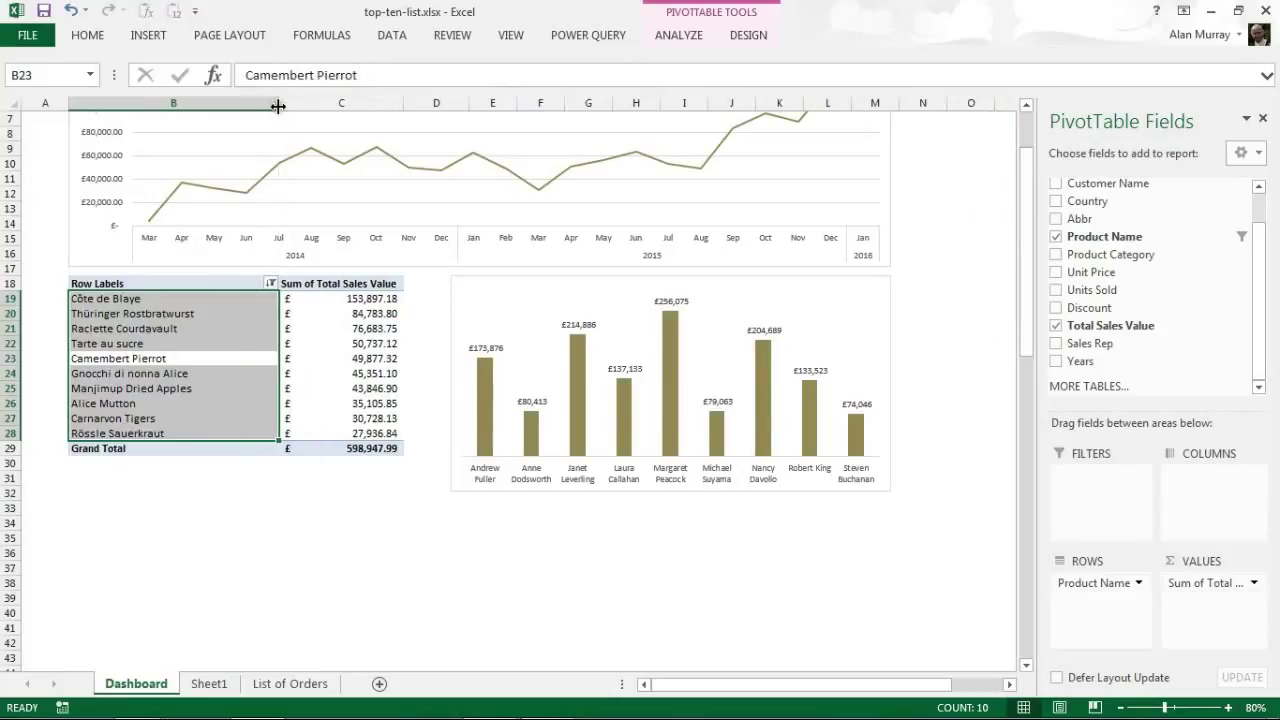
pyautogui.click(218, 318)
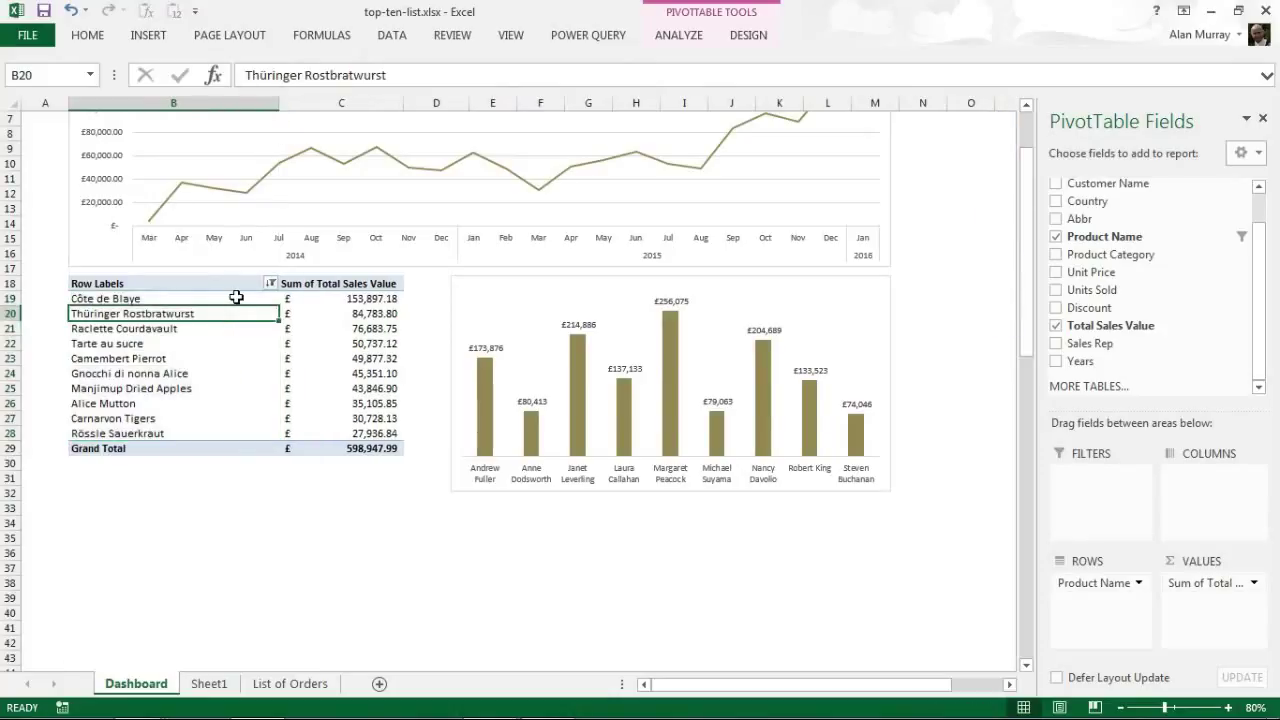
pyautogui.moveTo(234, 298); pyautogui.dragTo(213, 430)
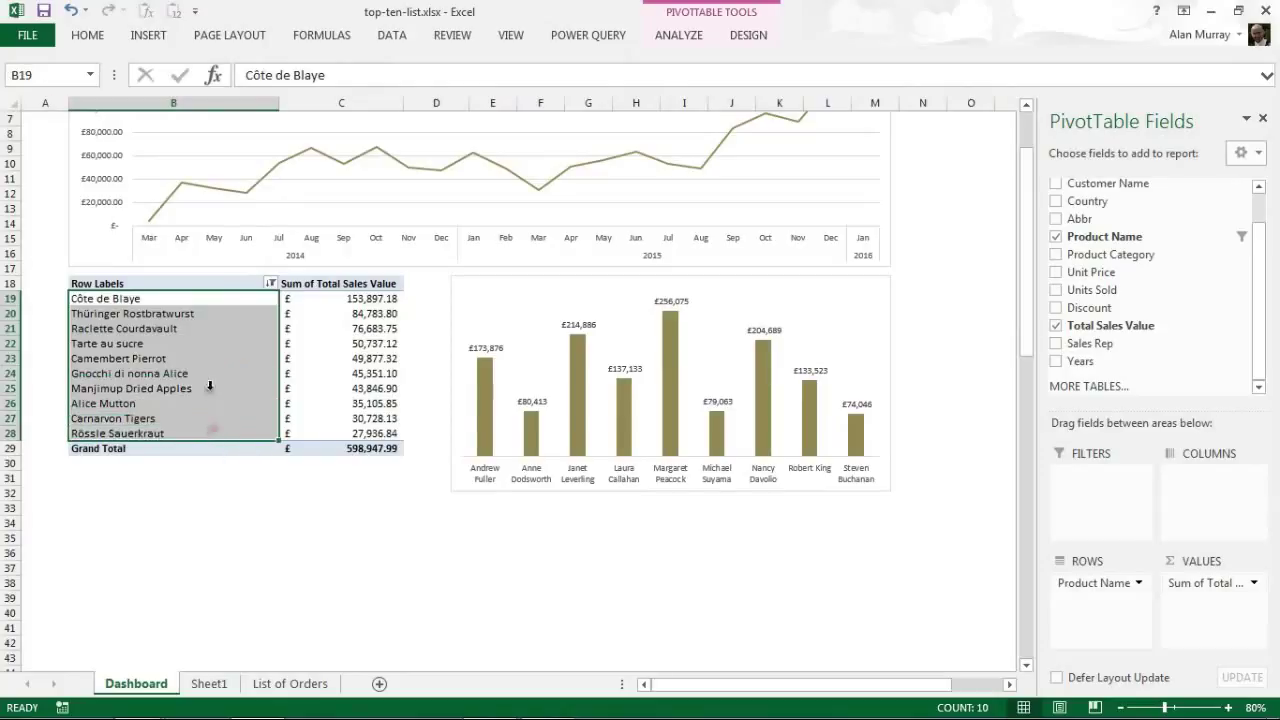
pyautogui.click(168, 374)
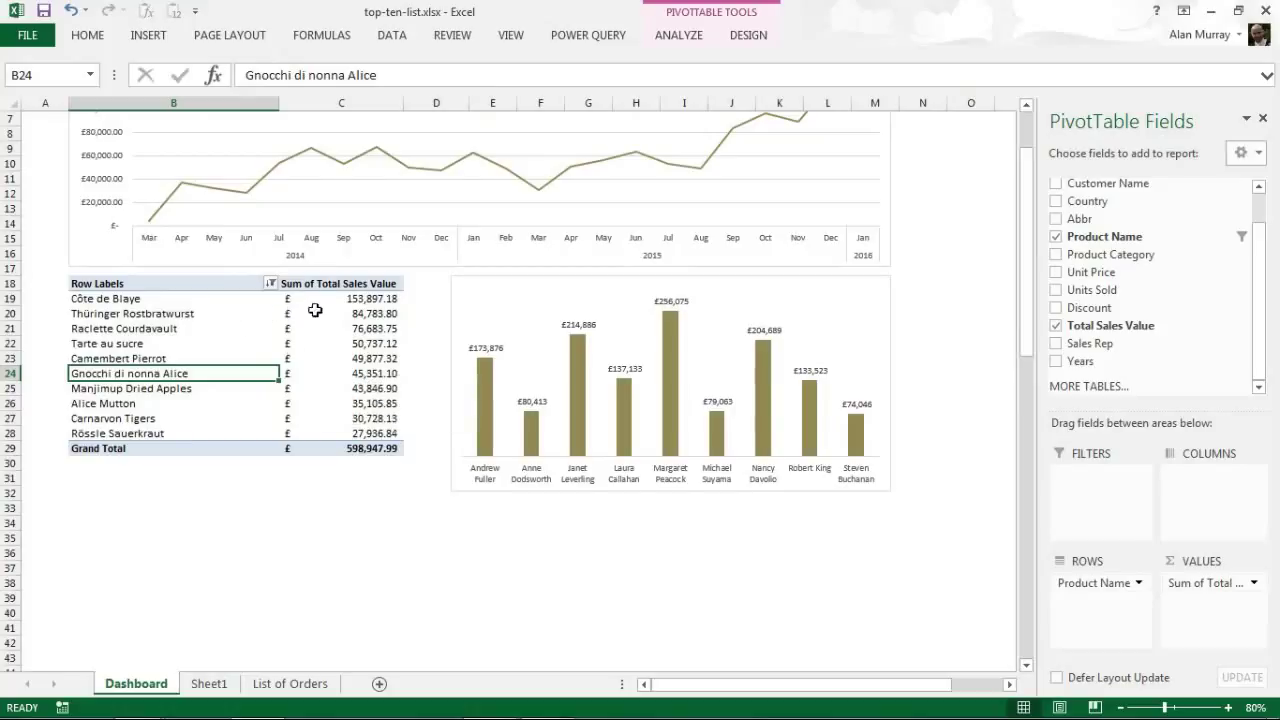
pyautogui.moveTo(324, 406)
pyautogui.moveTo(326, 381)
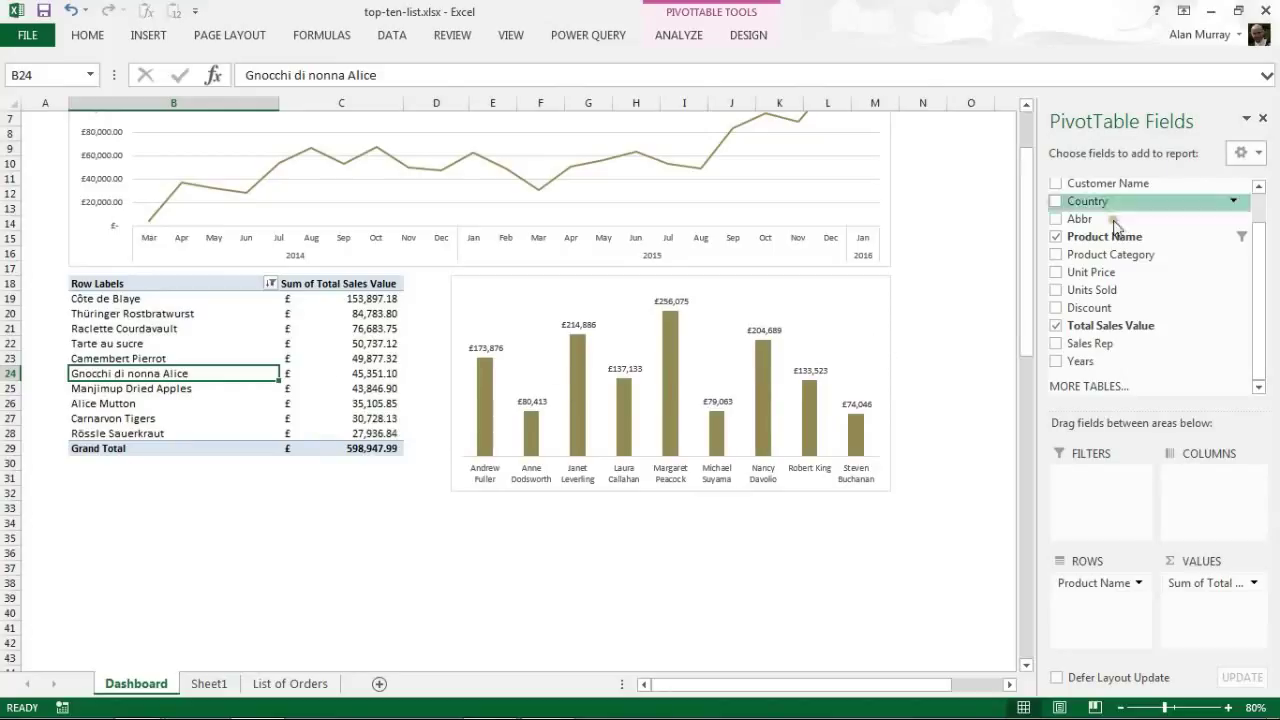
# Filter the dashboard charts by Can, Ita and Ven in turn with the Abbr slicer, and by 2015 with the Years slicer.
pyautogui.click(923, 271)
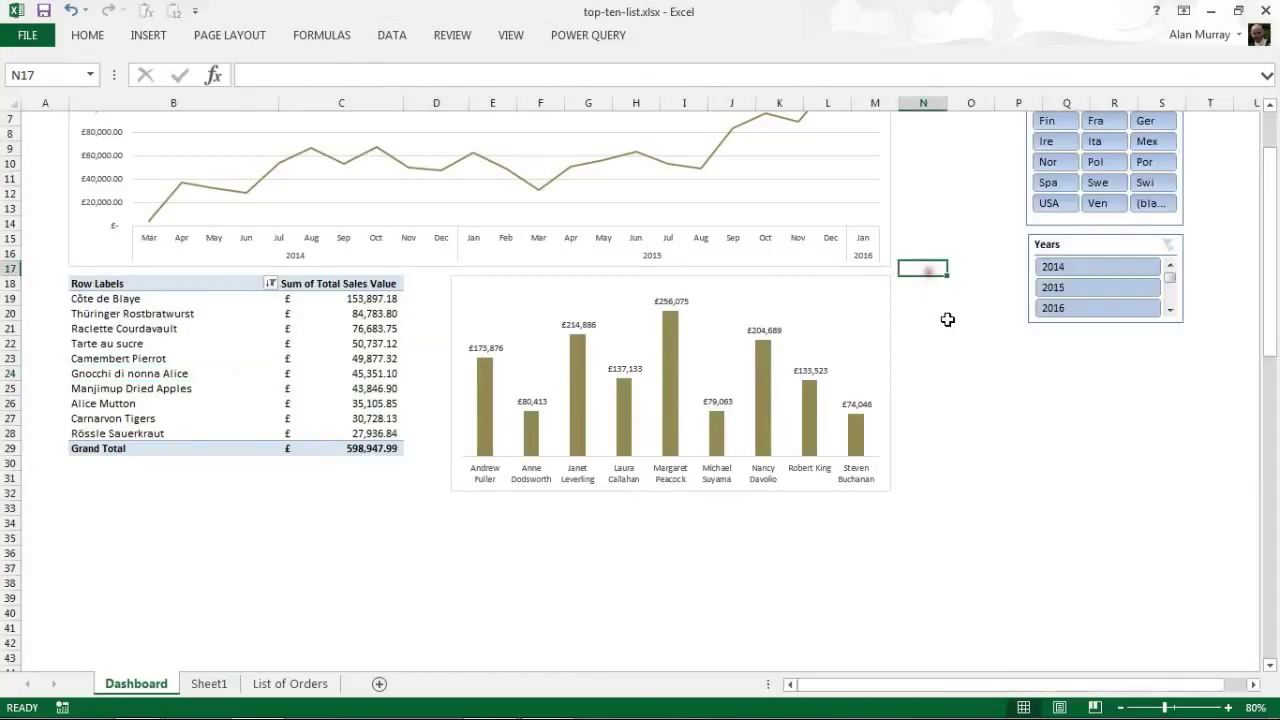
pyautogui.scroll(2, 947, 319)
pyautogui.click(1090, 195)
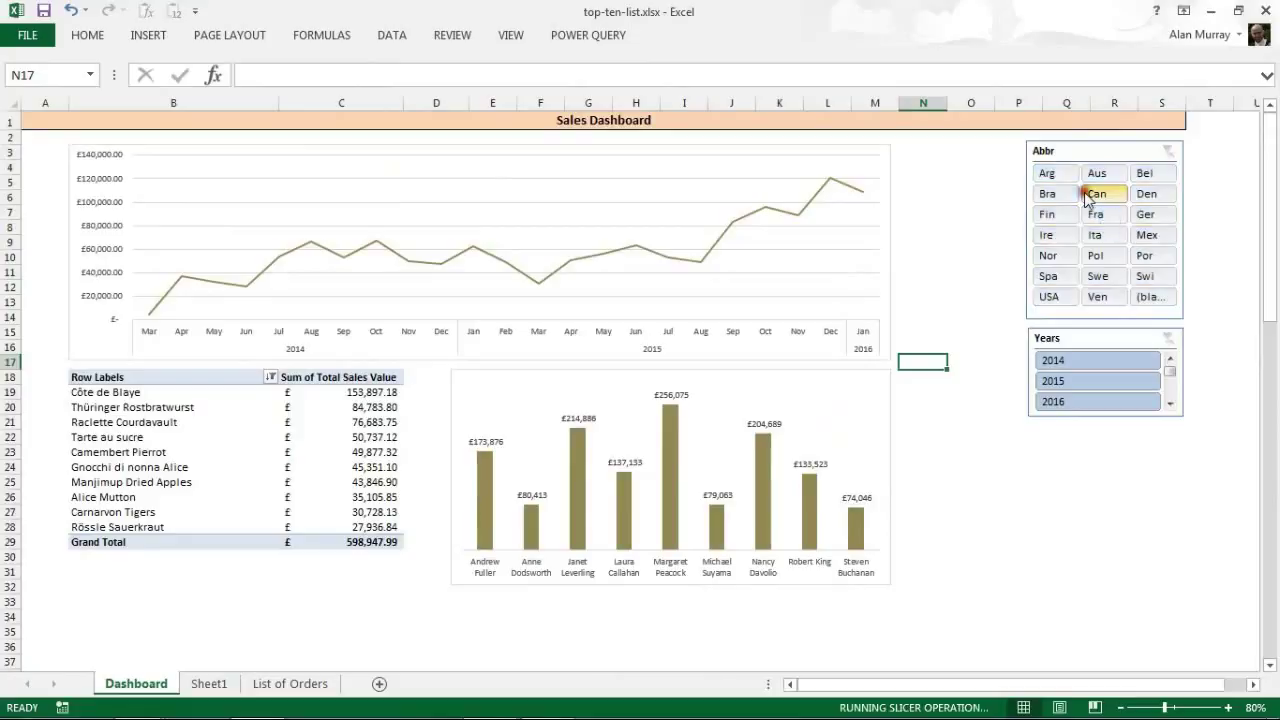
pyautogui.click(1101, 237)
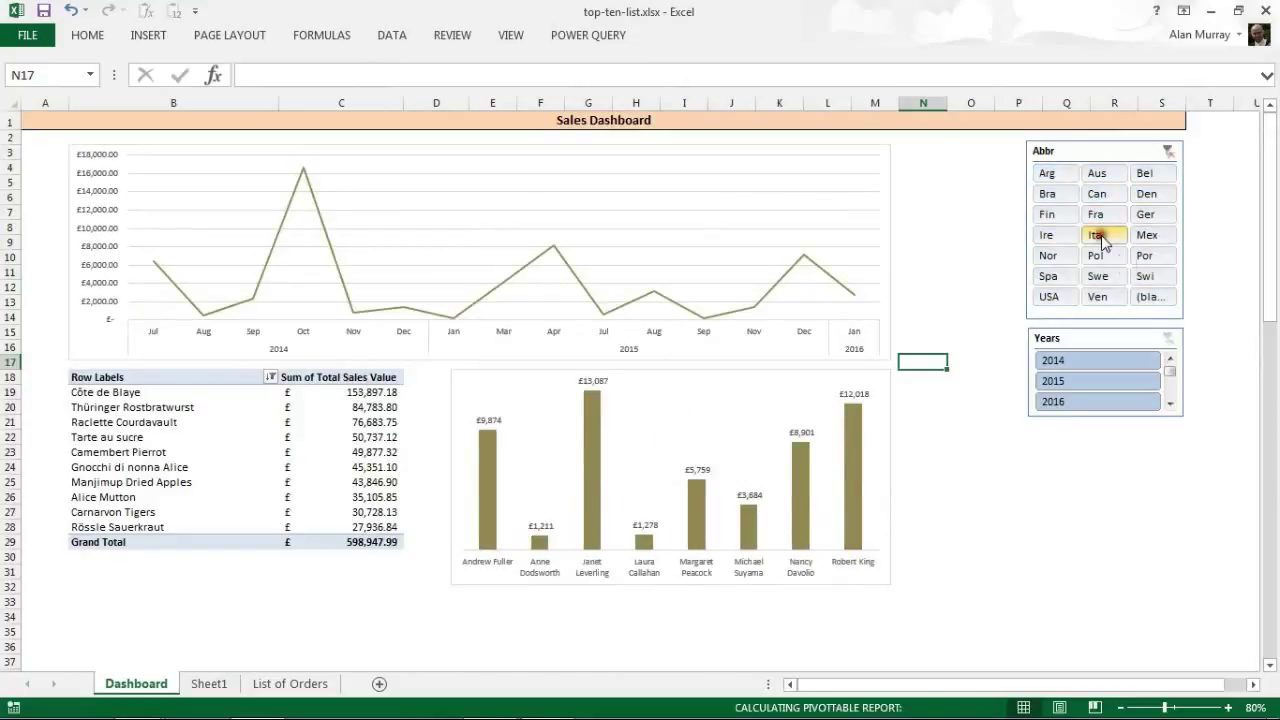
pyautogui.click(1096, 297)
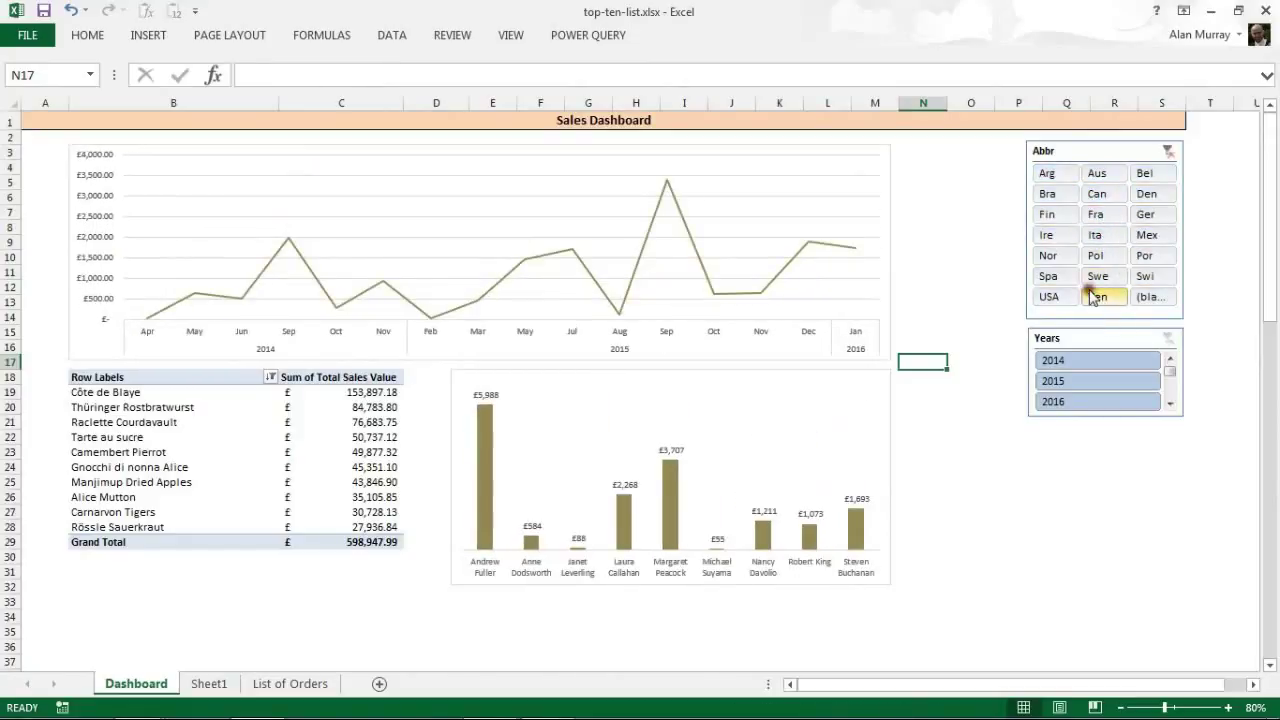
pyautogui.click(1080, 382)
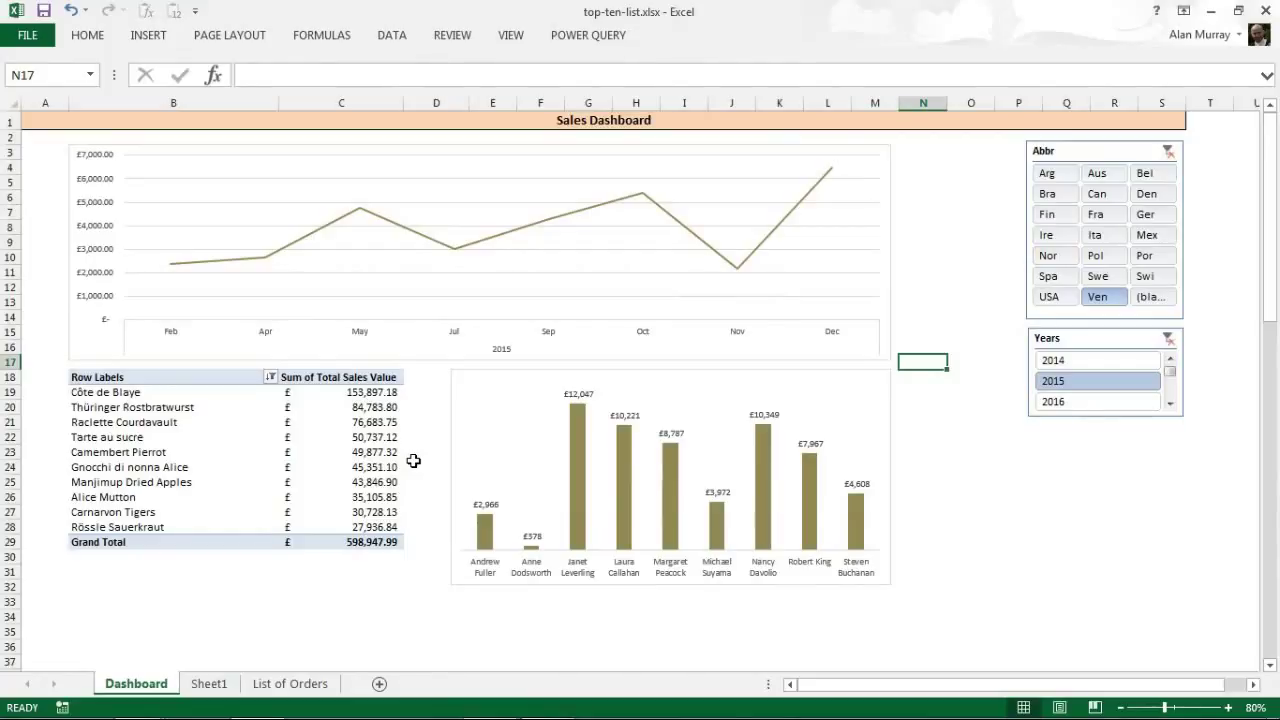
# Connect the top ten products PivotTable to the Abbr and Years slicers through its filter connections.
pyautogui.click(260, 421)
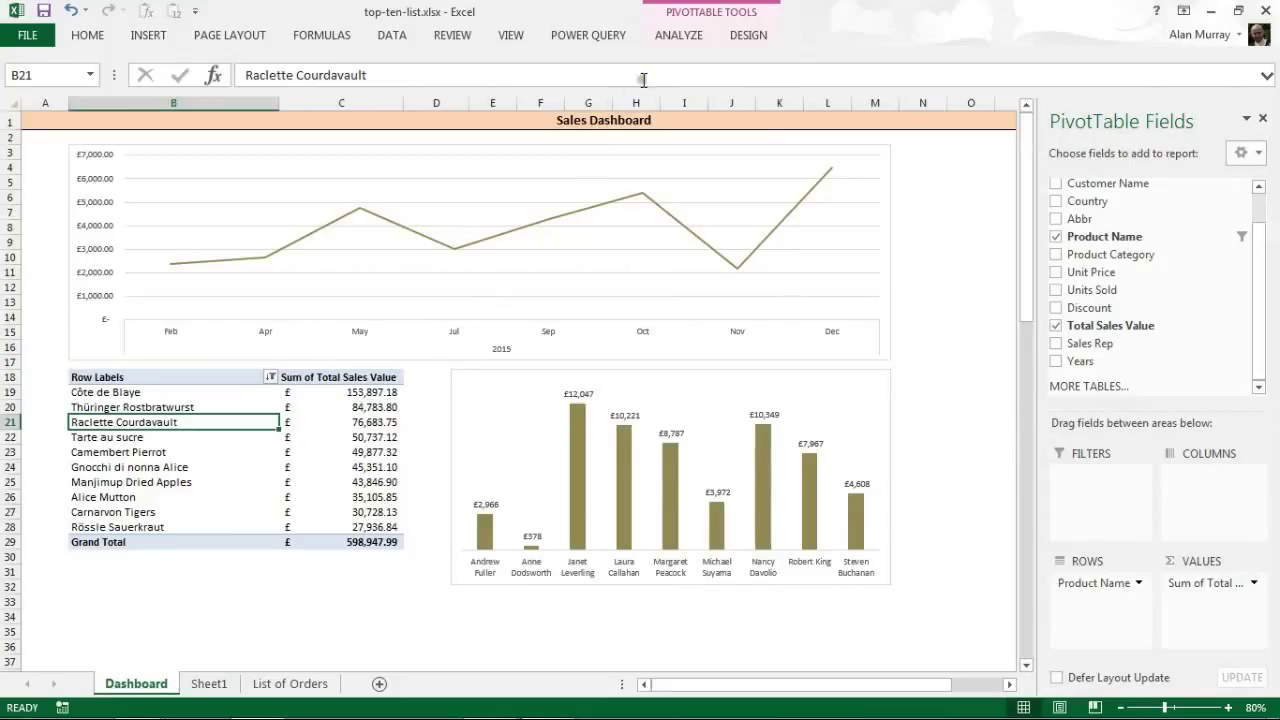
pyautogui.click(686, 40)
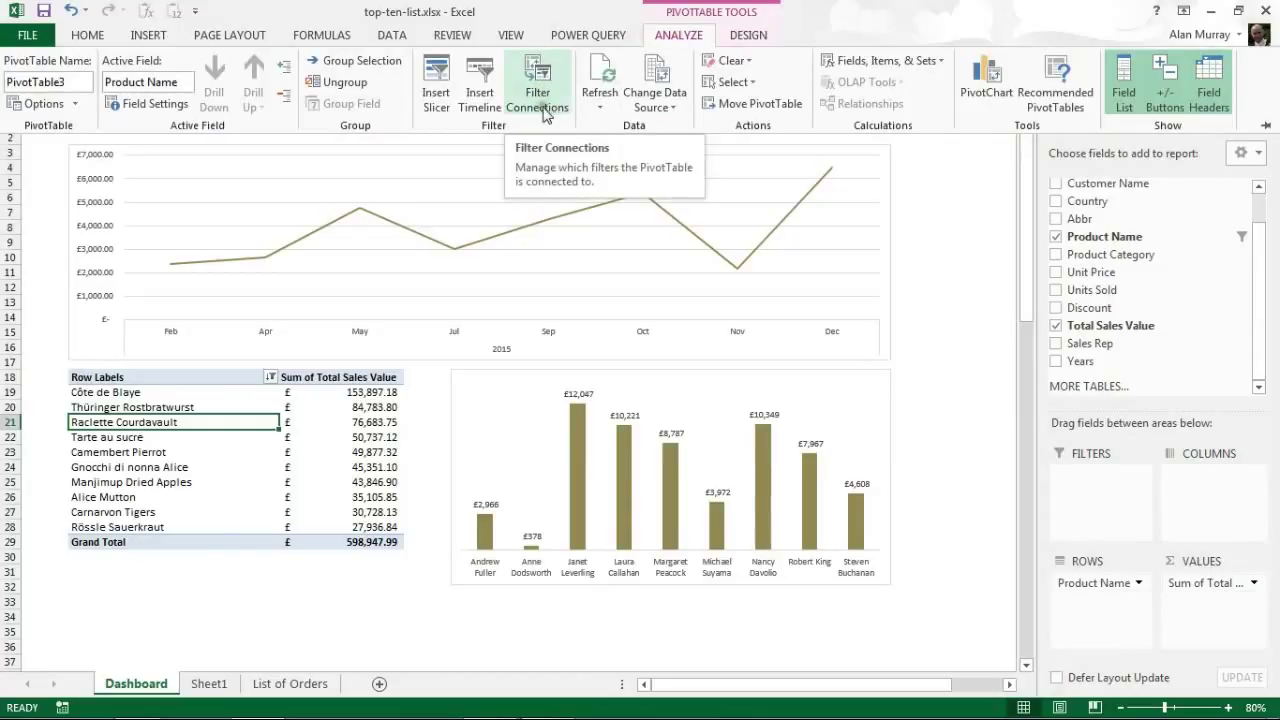
pyautogui.click(548, 104)
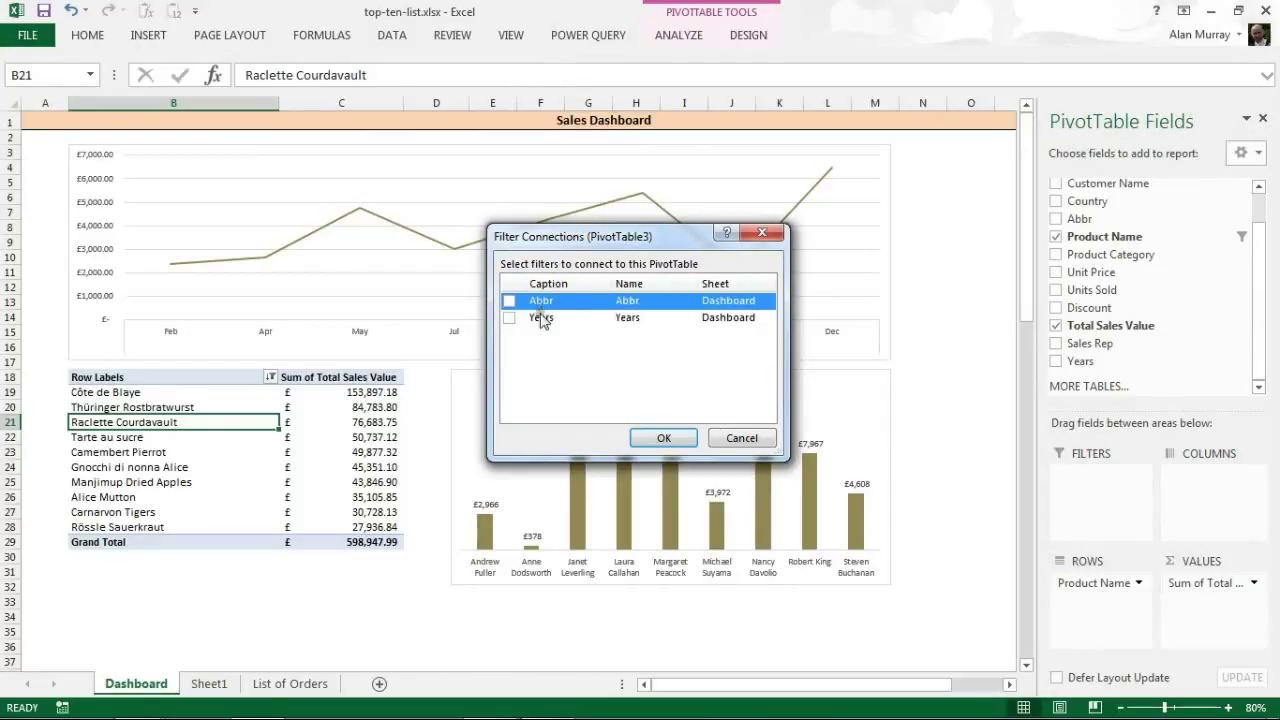
pyautogui.click(509, 300)
pyautogui.click(509, 317)
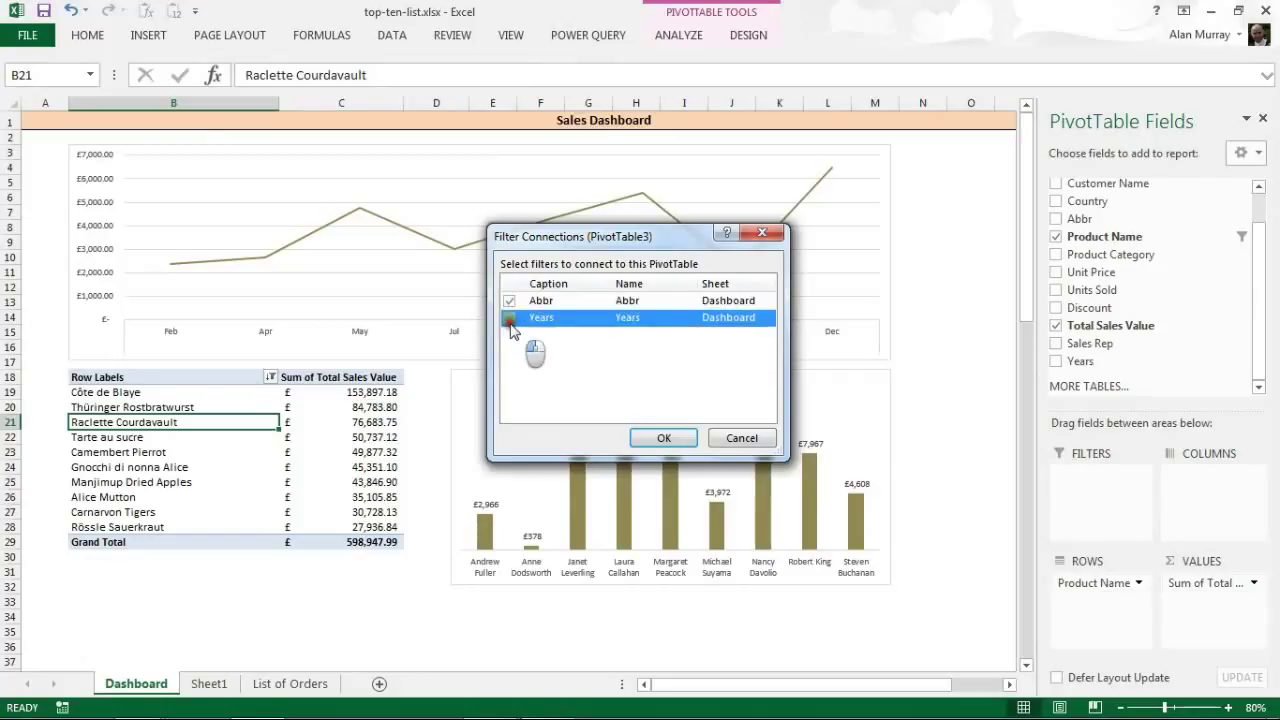
pyautogui.click(663, 437)
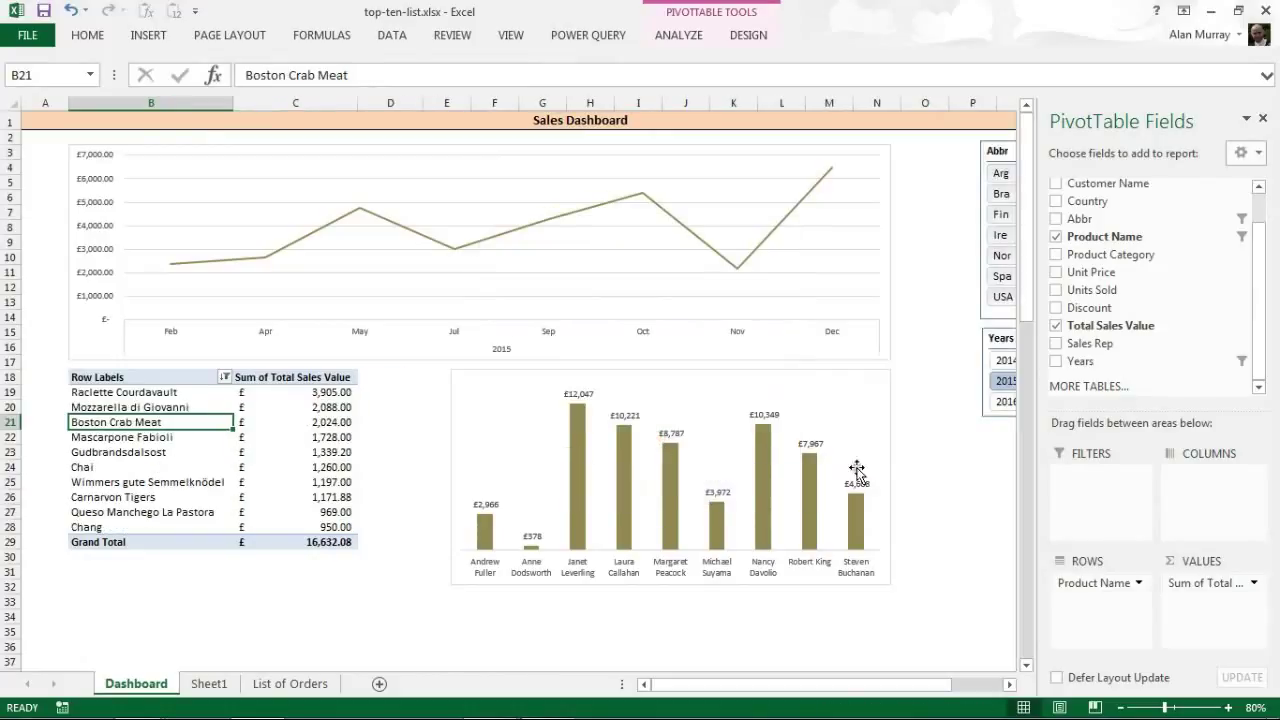
# Test the connected list by filtering Abbr to Fin, Pol, Mex, Den, Swi and Swe in turn, and check how the product names fit.
pyautogui.click(953, 241)
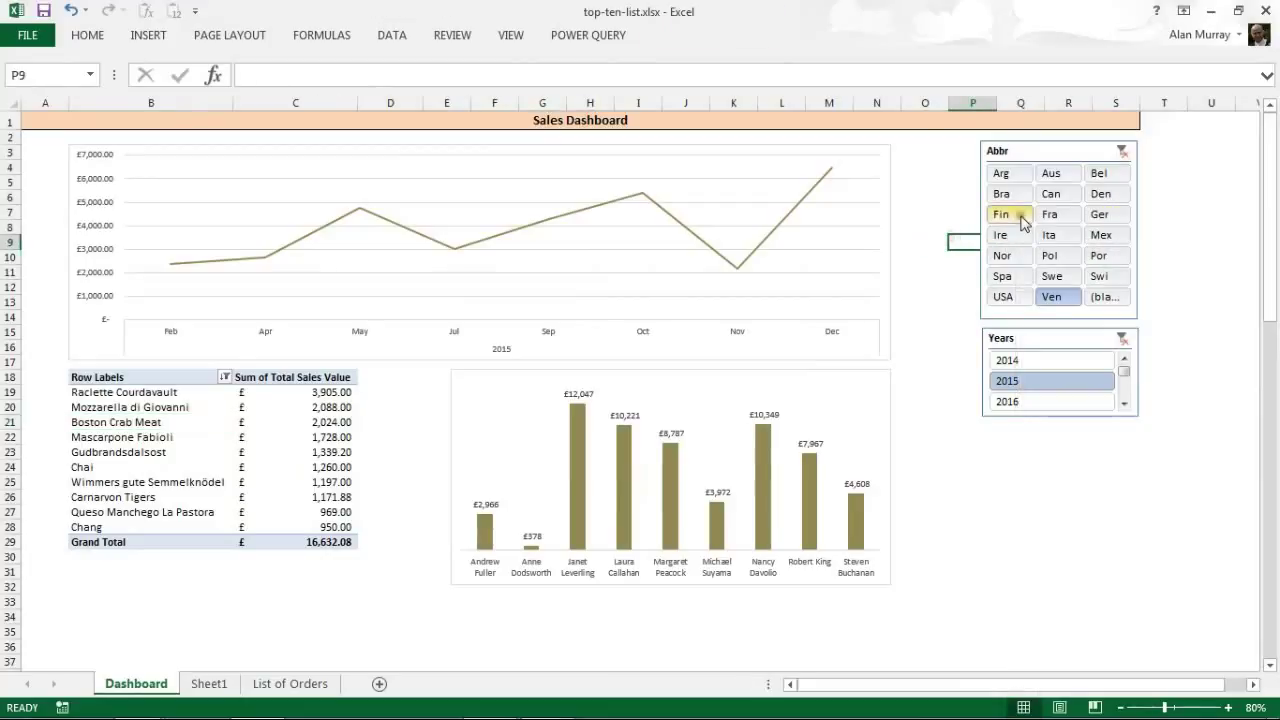
pyautogui.click(1000, 212)
pyautogui.click(1050, 258)
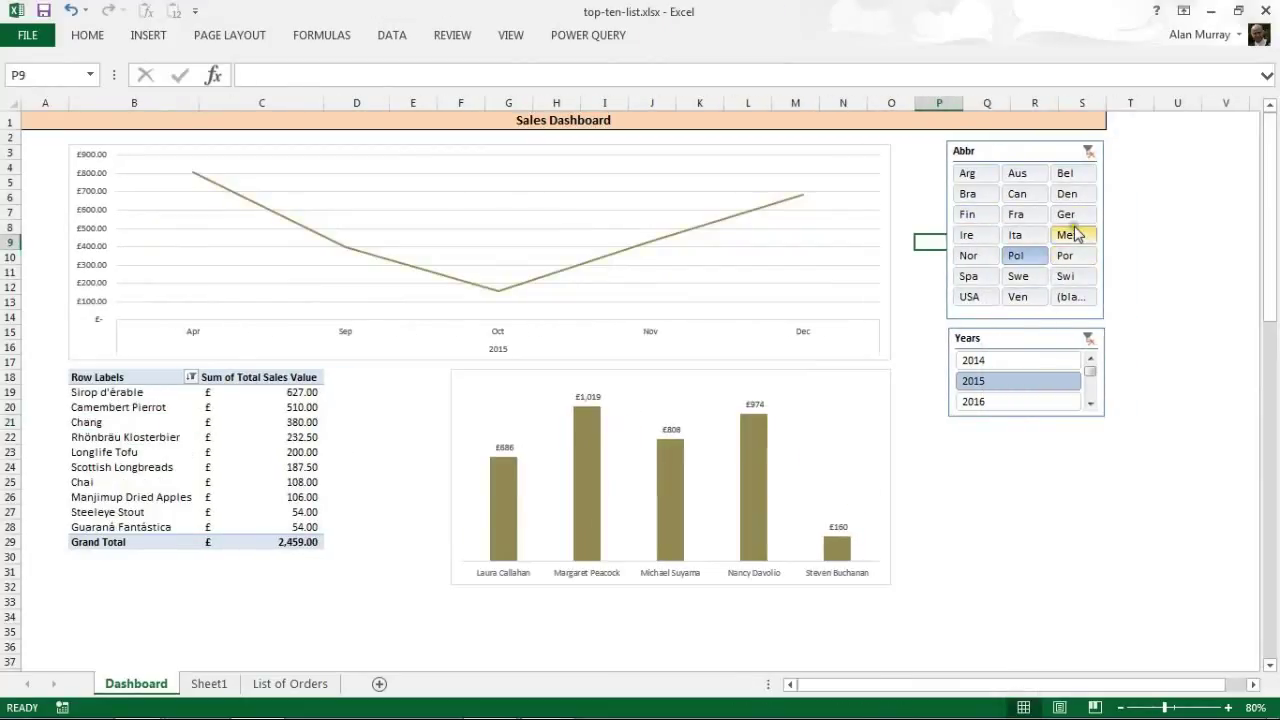
pyautogui.click(1072, 232)
pyautogui.click(1070, 196)
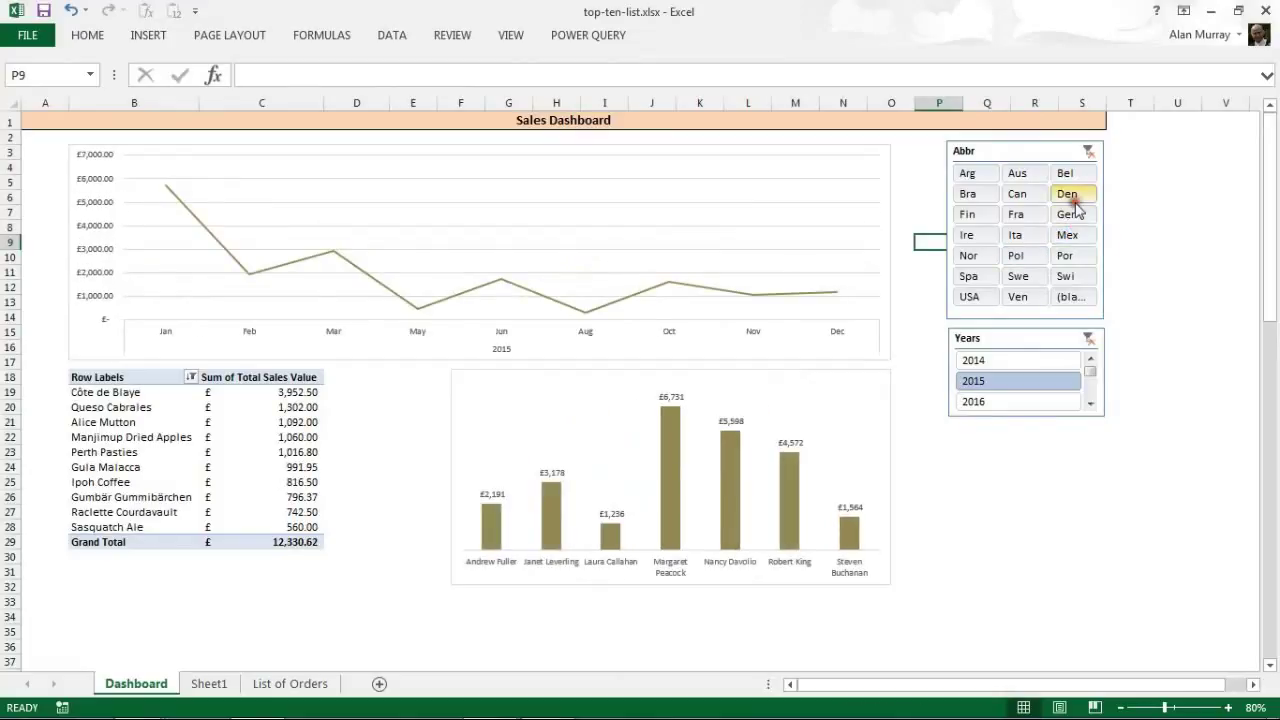
pyautogui.click(1067, 238)
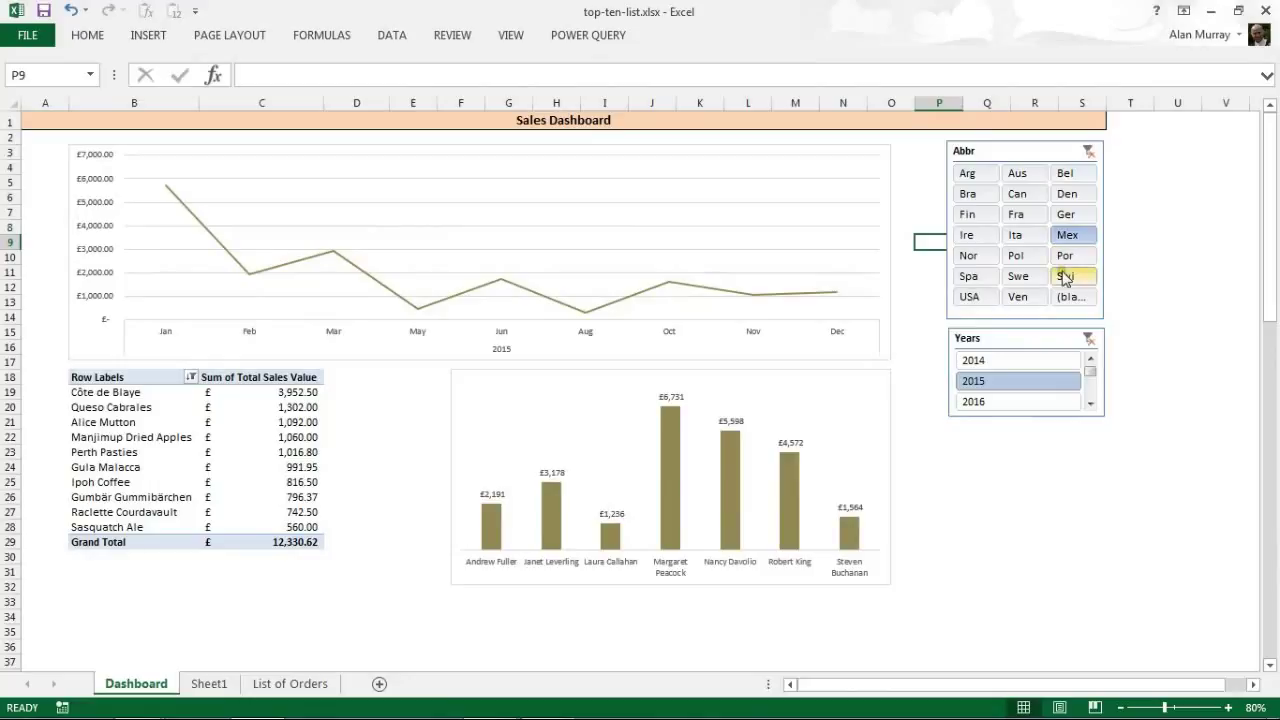
pyautogui.click(1063, 277)
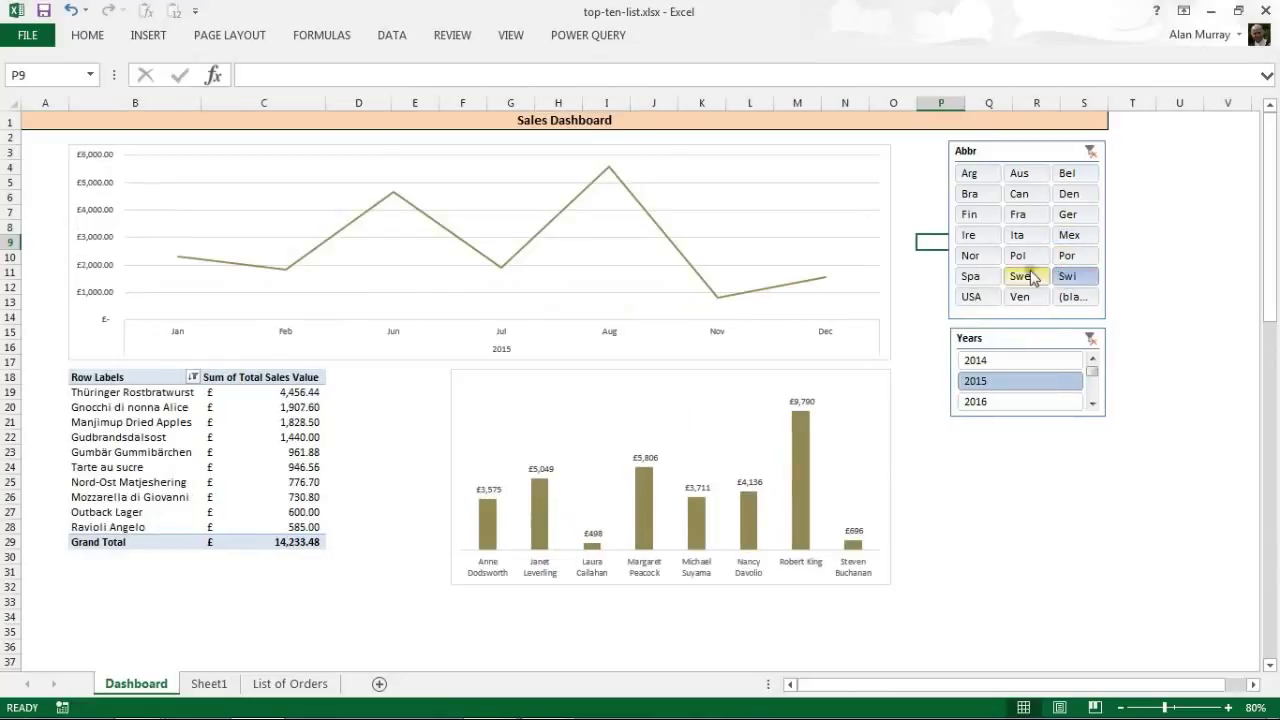
pyautogui.click(1018, 277)
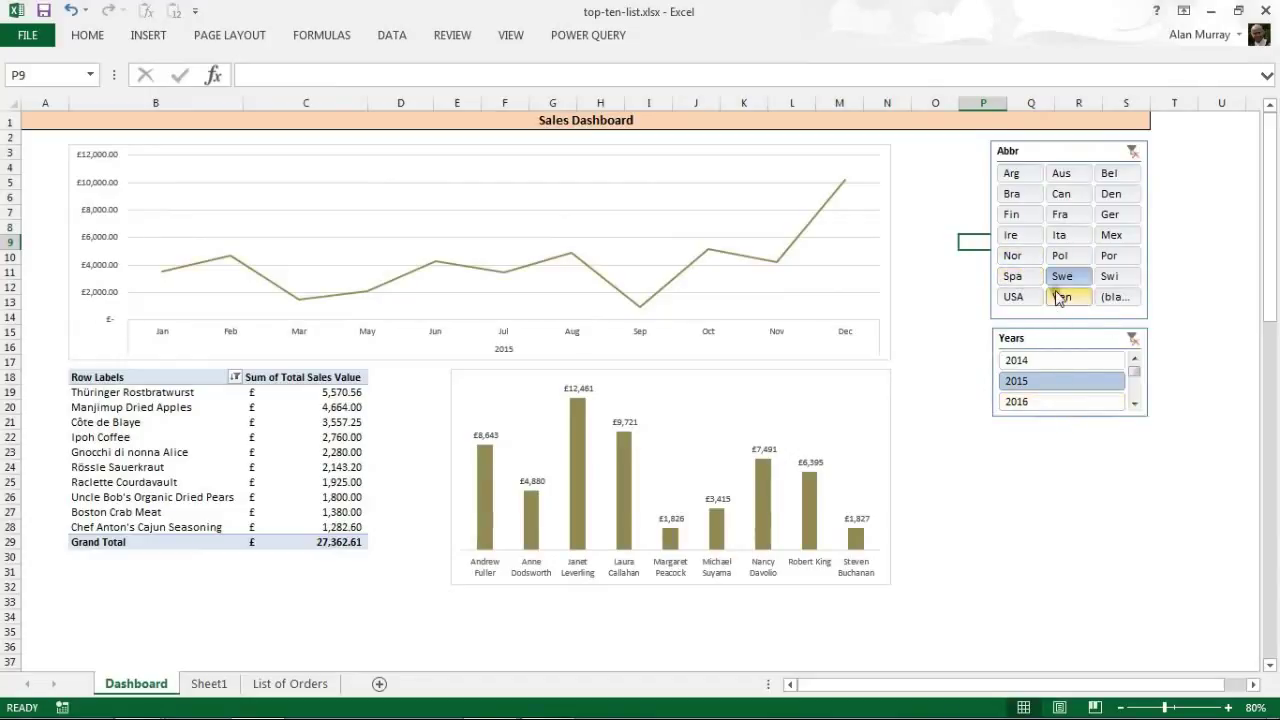
pyautogui.click(212, 498)
pyautogui.click(218, 526)
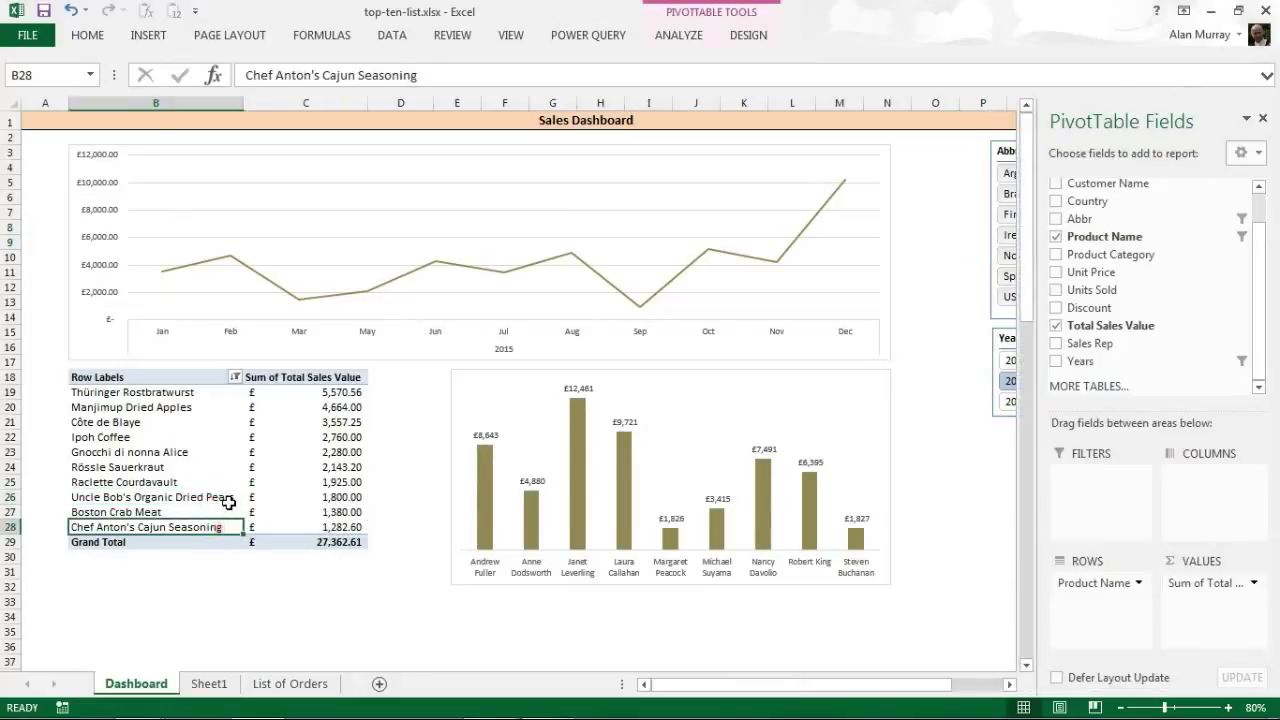
pyautogui.click(228, 498)
pyautogui.moveTo(275, 500)
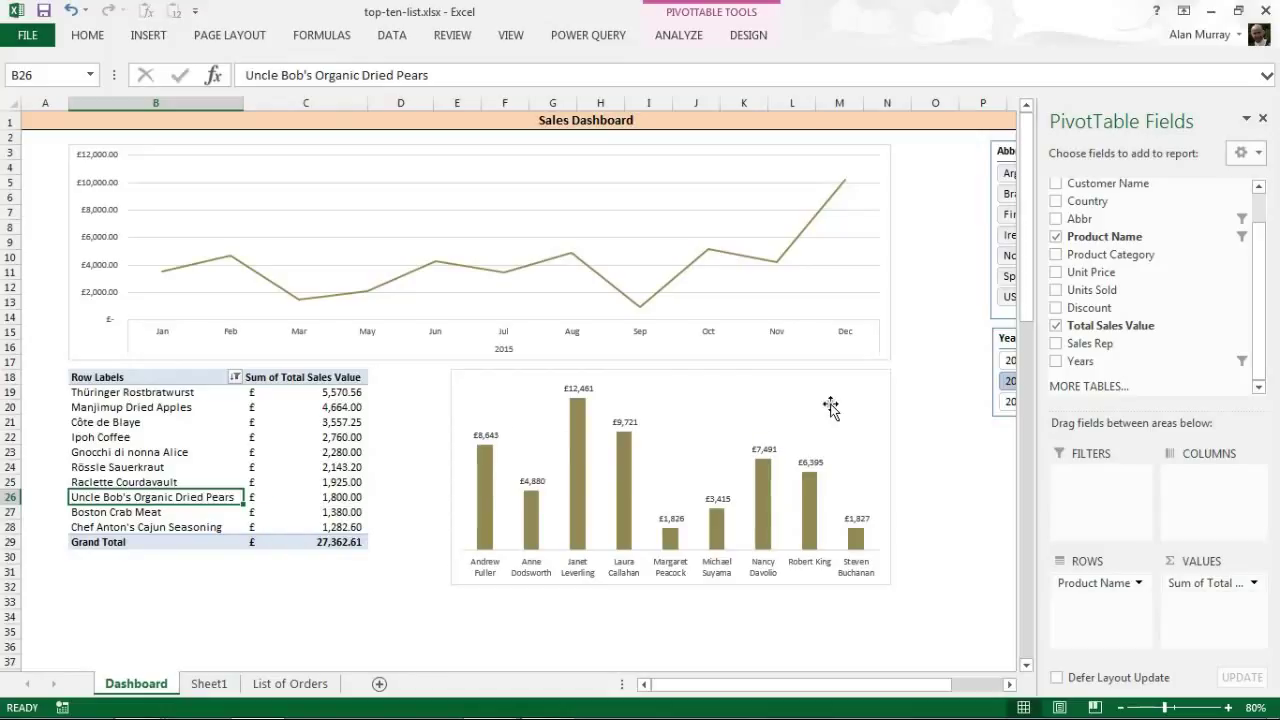
# Filter the dashboard to USA, Nor, Fin, Swe and Ita in turn with the Abbr slicer to watch the list's column widths.
pyautogui.click(1008, 299)
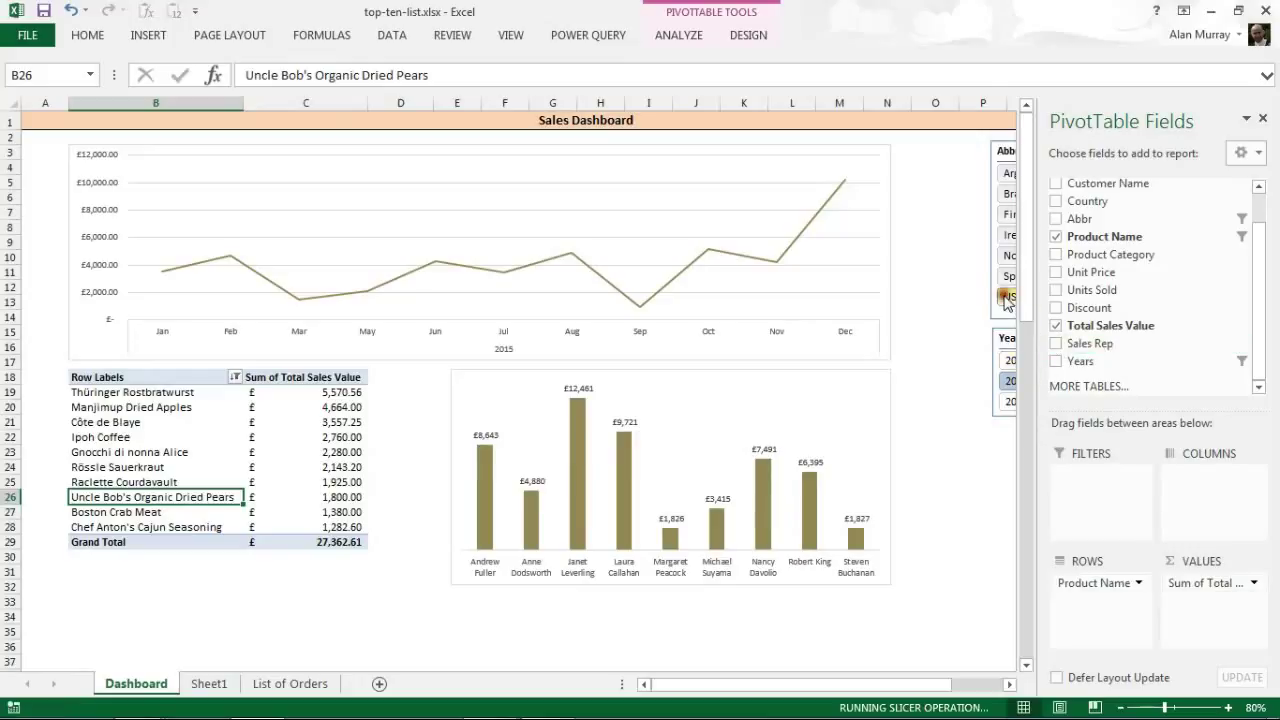
pyautogui.click(1008, 256)
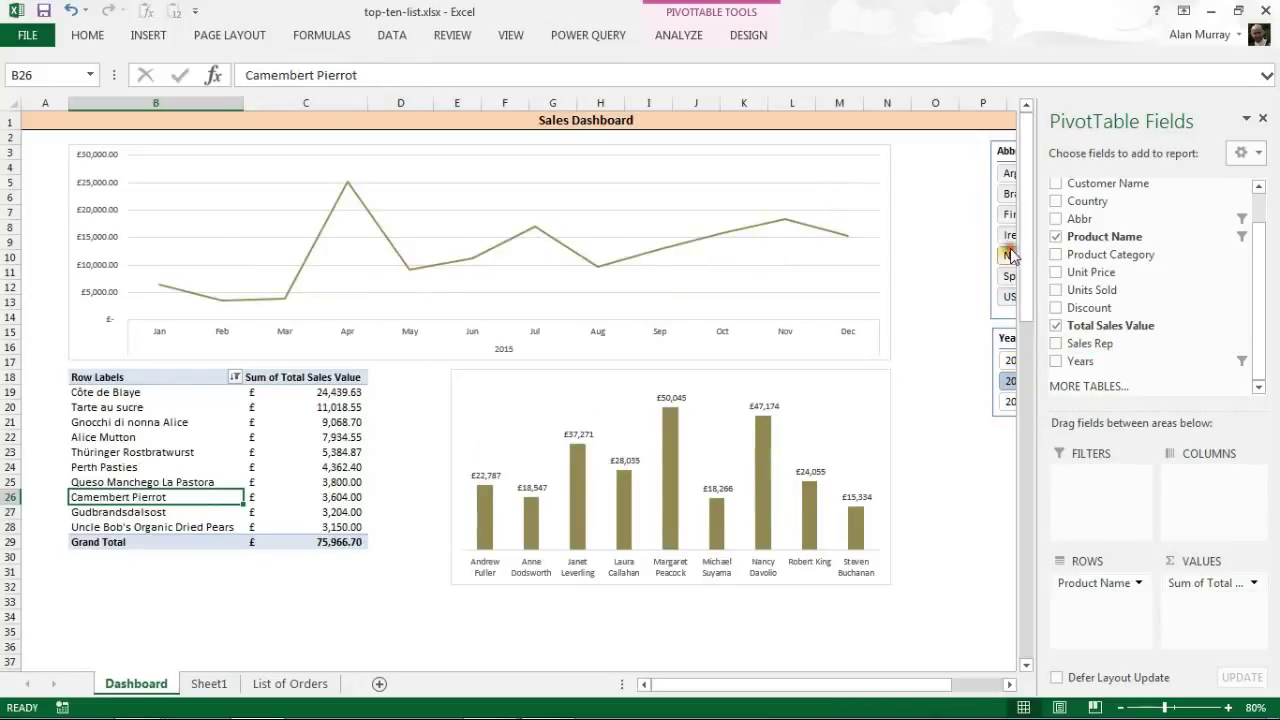
pyautogui.click(973, 199)
pyautogui.click(1023, 213)
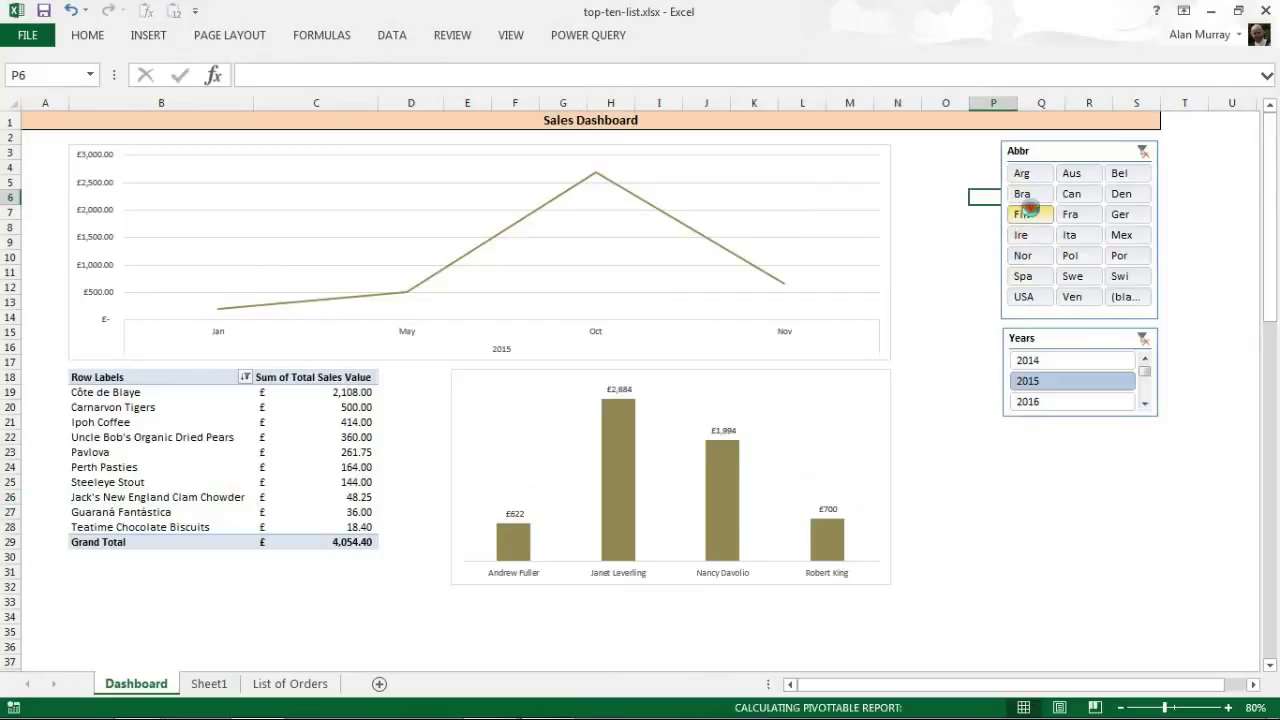
pyautogui.click(1062, 279)
pyautogui.click(1080, 238)
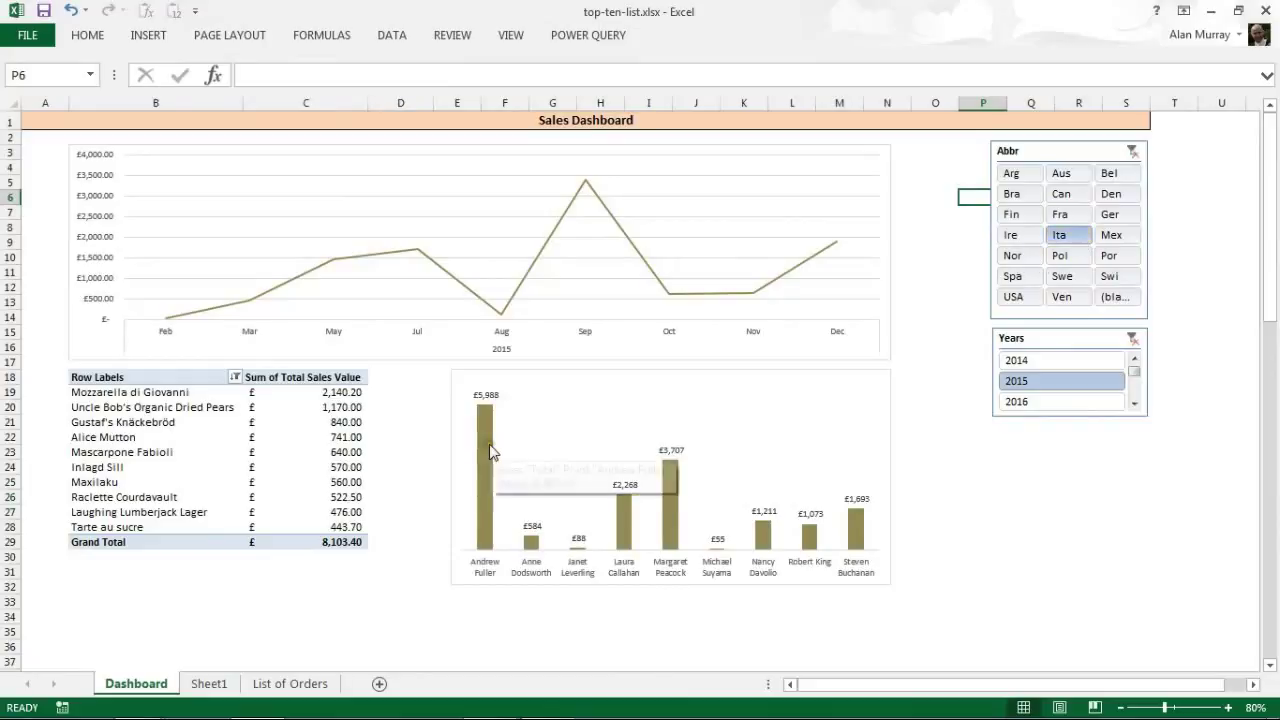
pyautogui.click(163, 407)
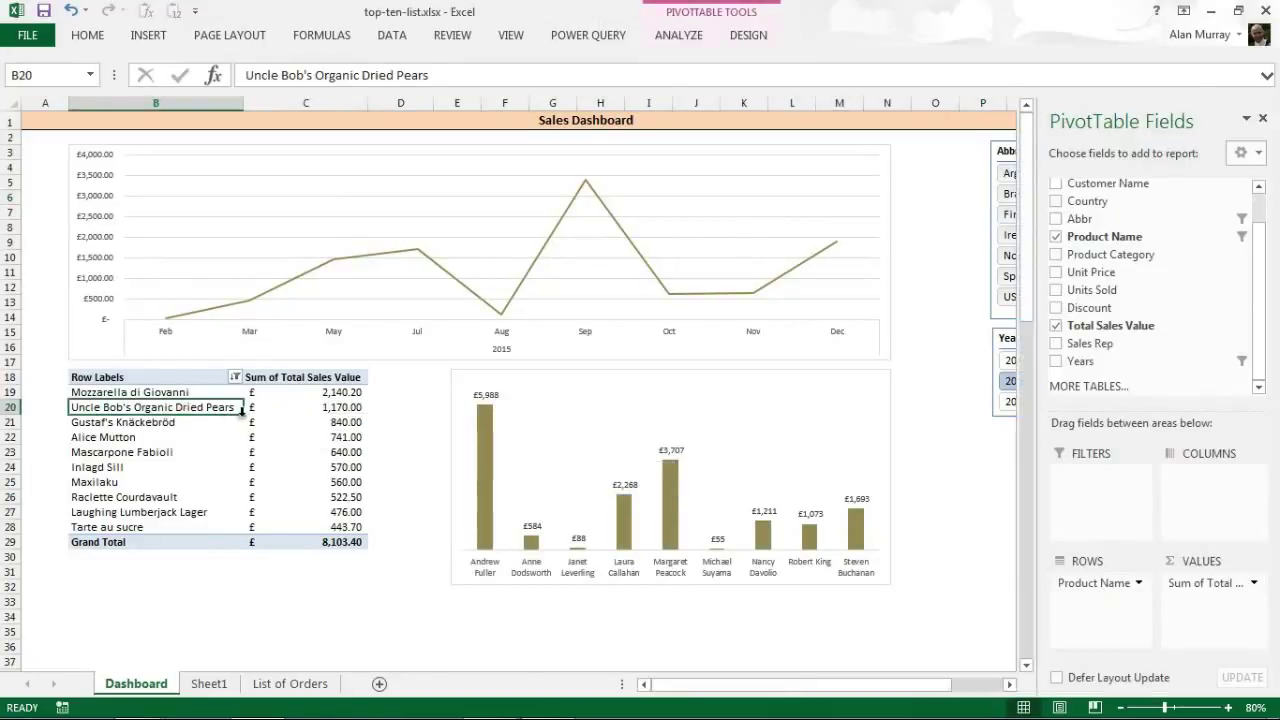
# Turn off Autofit column widths on update in the top ten PivotTable's options.
pyautogui.click(156, 451)
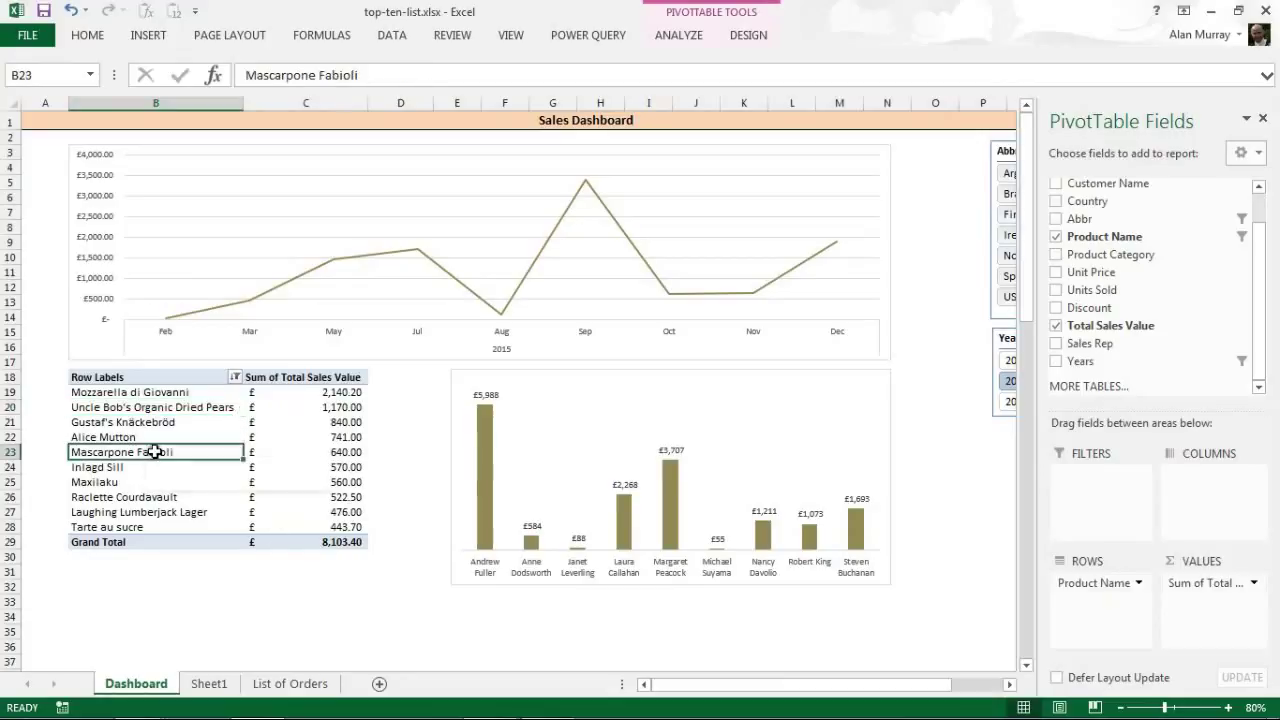
pyautogui.click(679, 36)
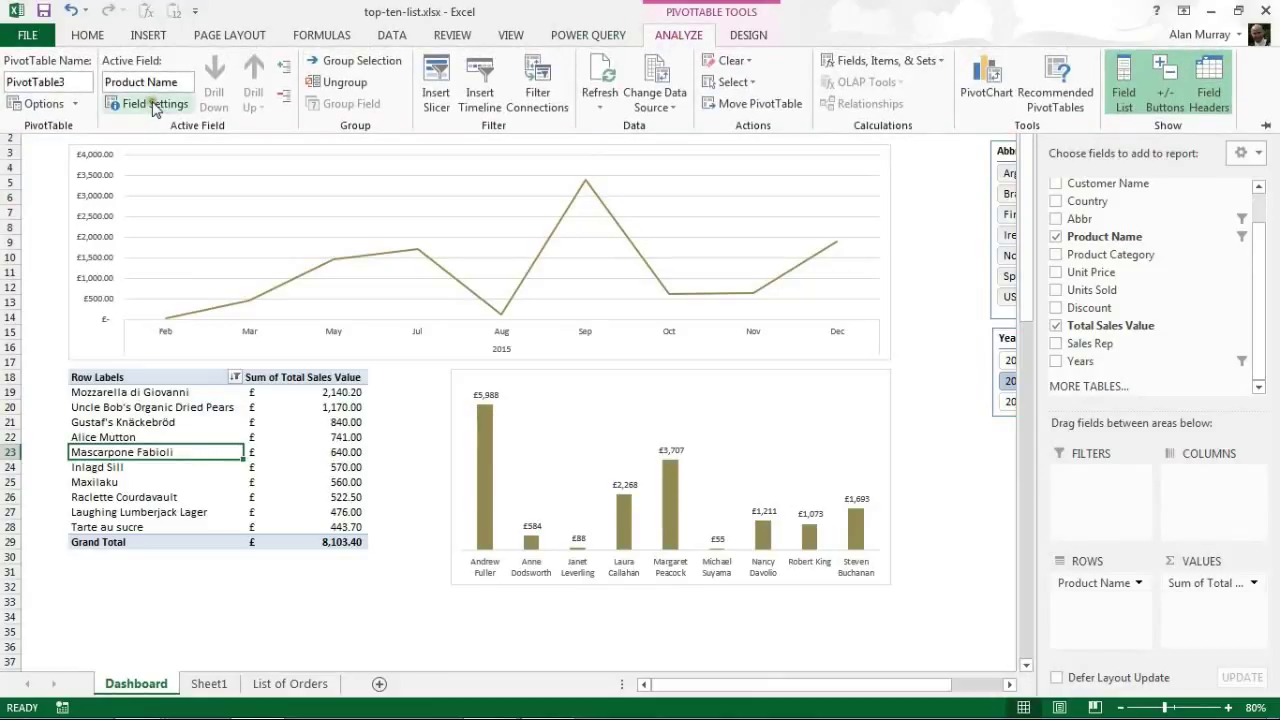
pyautogui.click(38, 104)
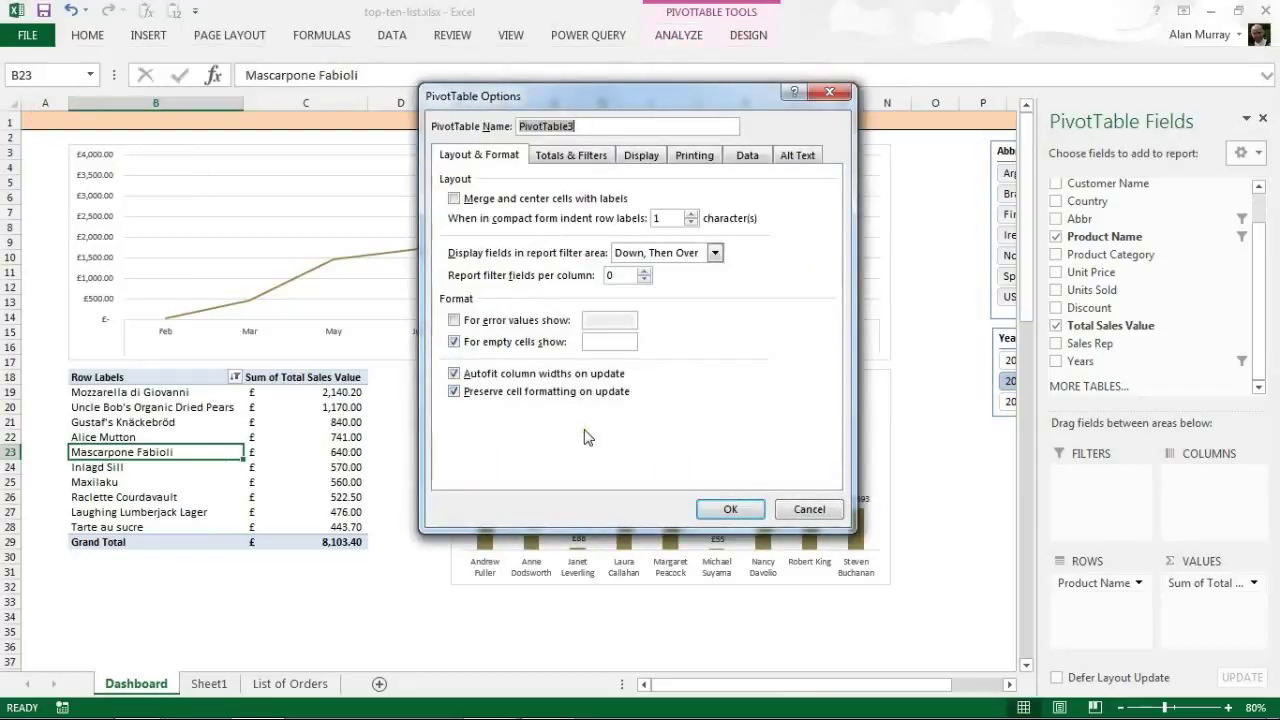
pyautogui.click(455, 374)
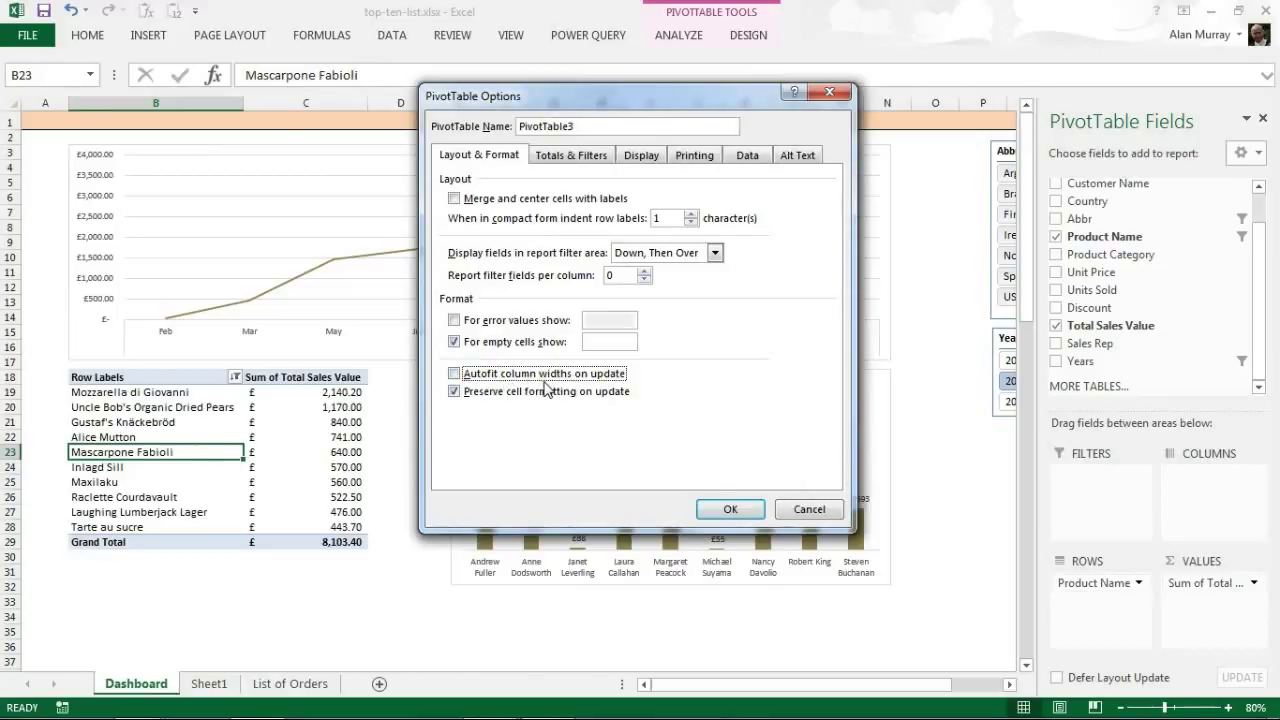
pyautogui.click(706, 512)
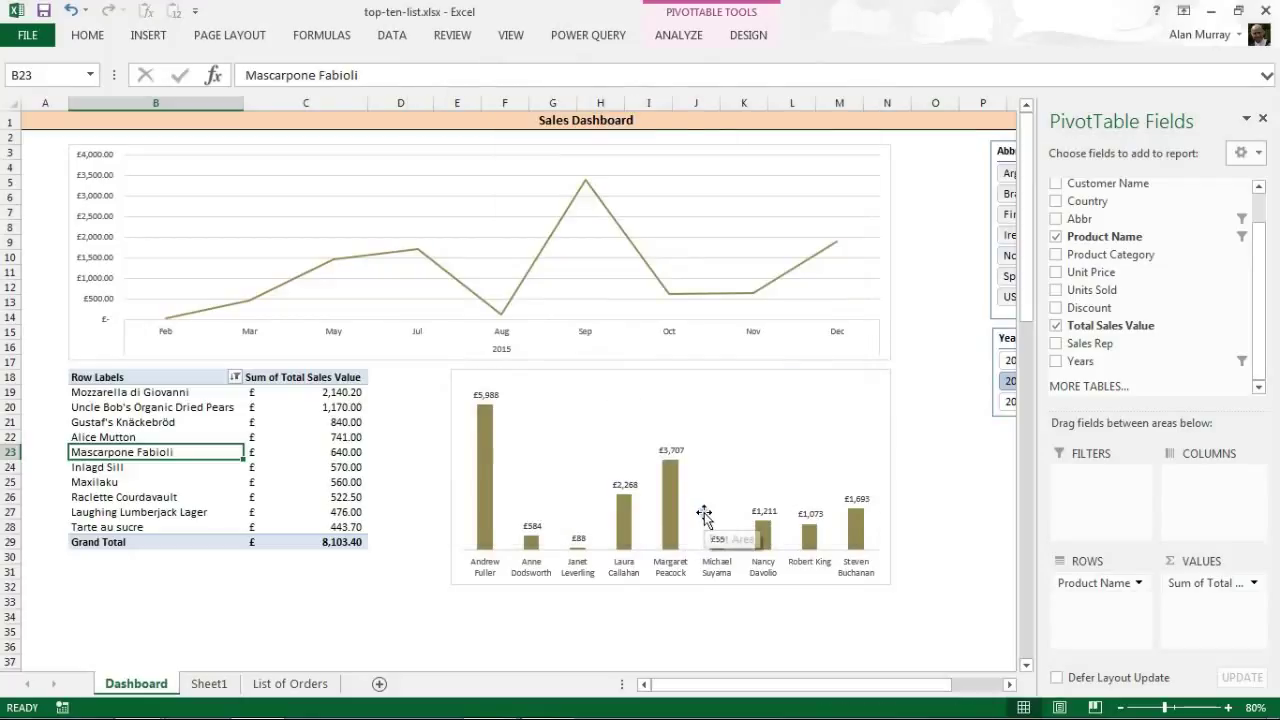
# Check that the column widths hold by filtering Abbr to Ire, Fin, Fra, Pol and finally Swe.
pyautogui.click(918, 406)
pyautogui.click(1020, 238)
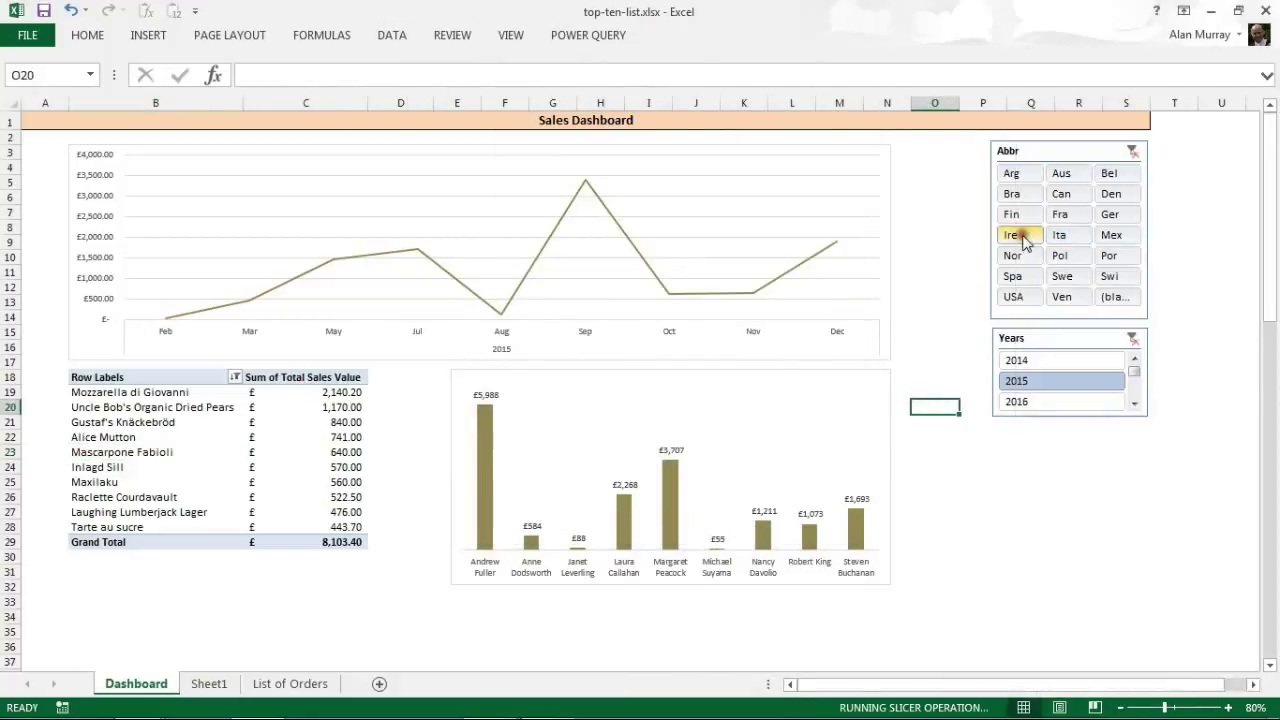
pyautogui.click(1041, 212)
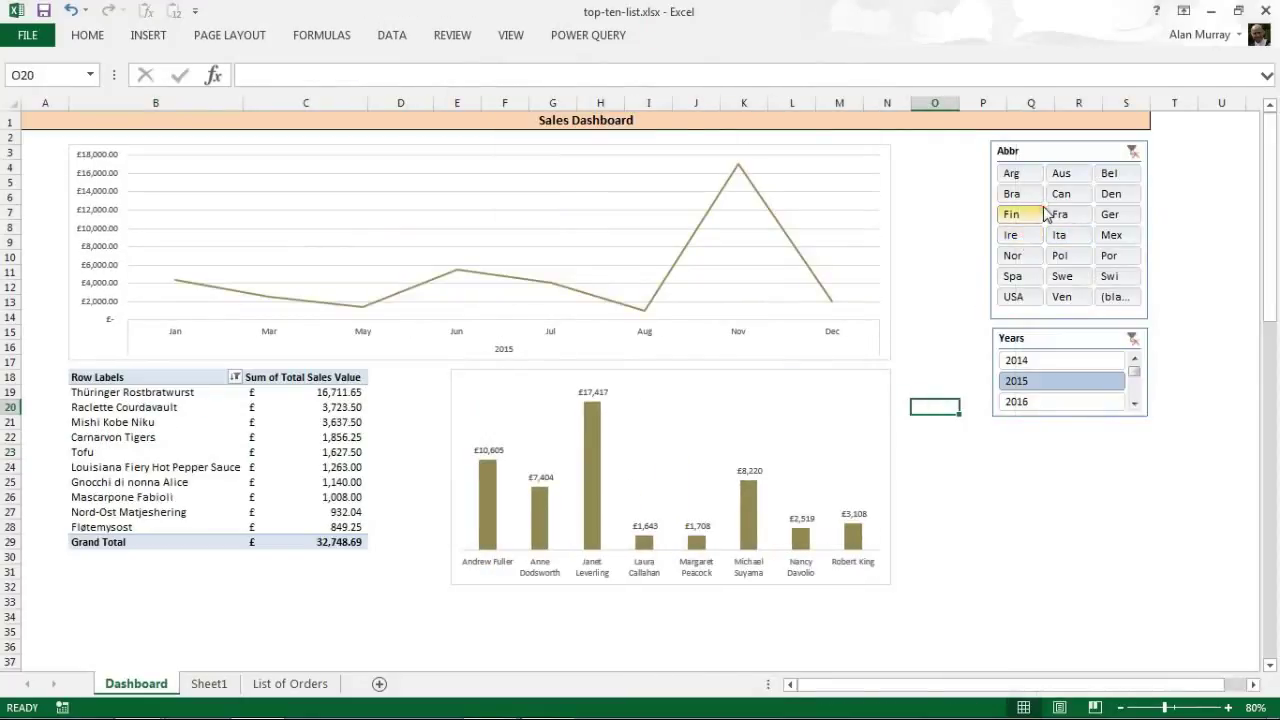
pyautogui.click(1086, 215)
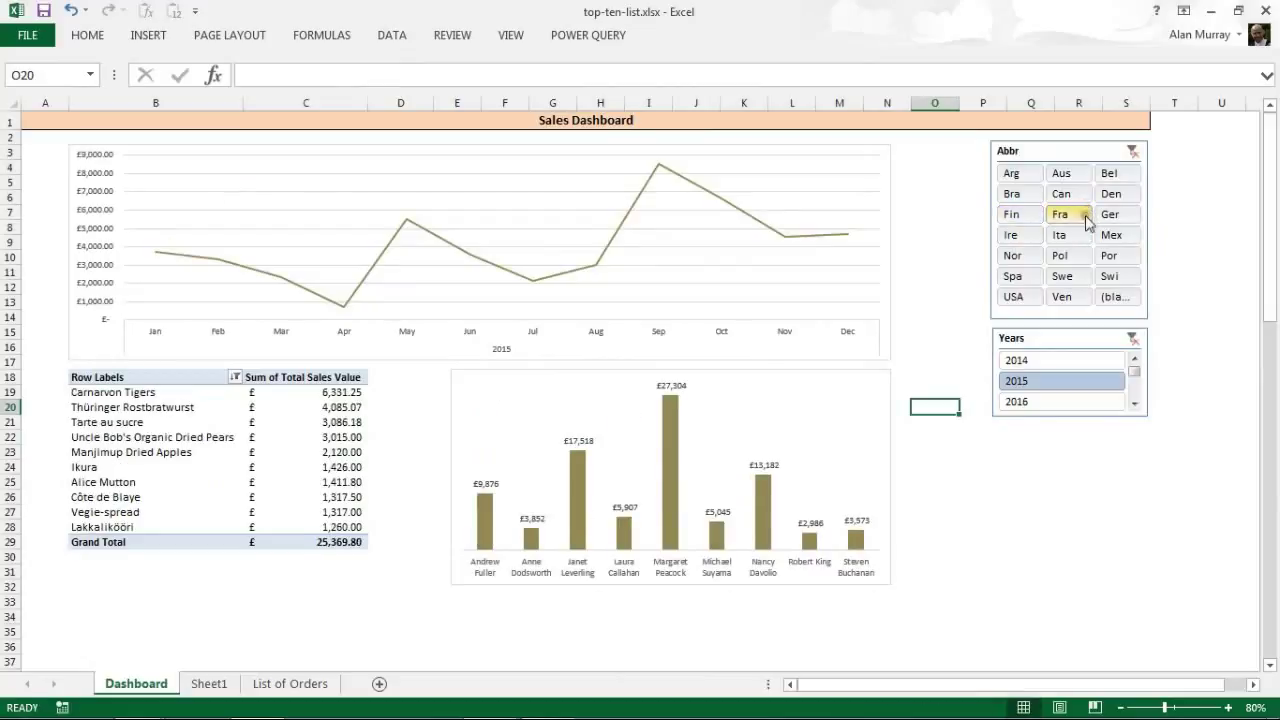
pyautogui.click(1062, 256)
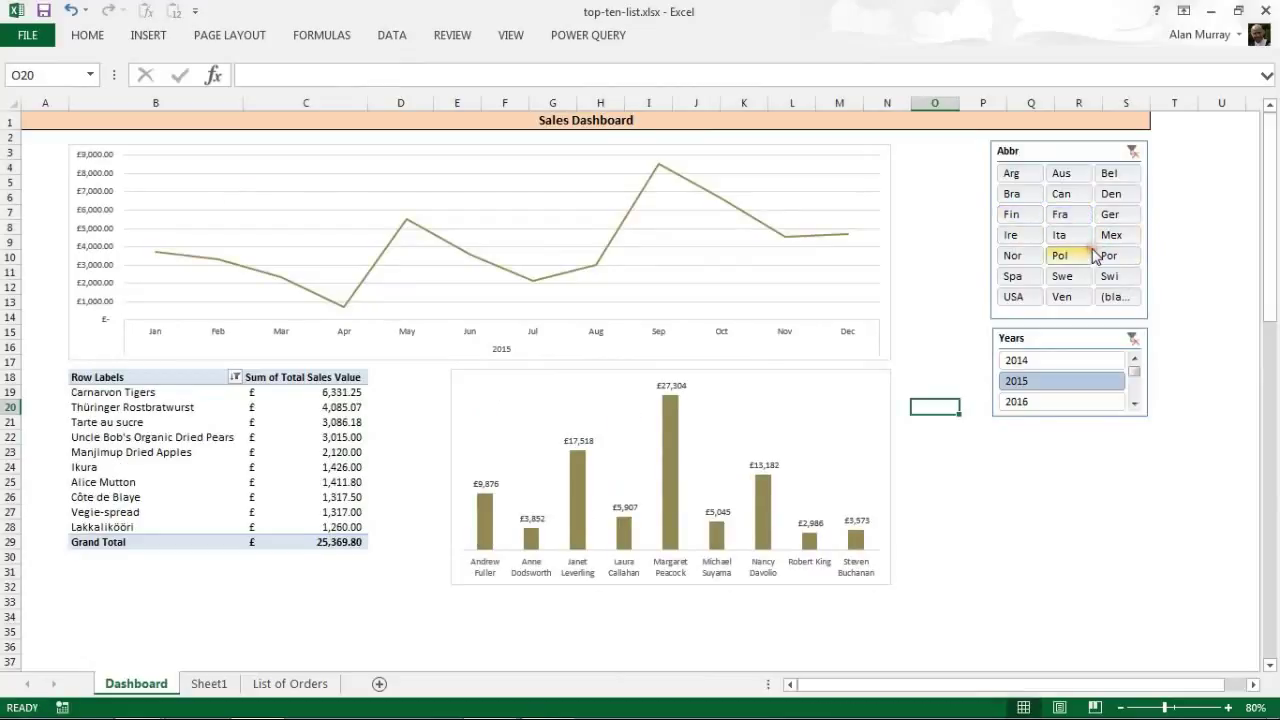
pyautogui.click(1086, 278)
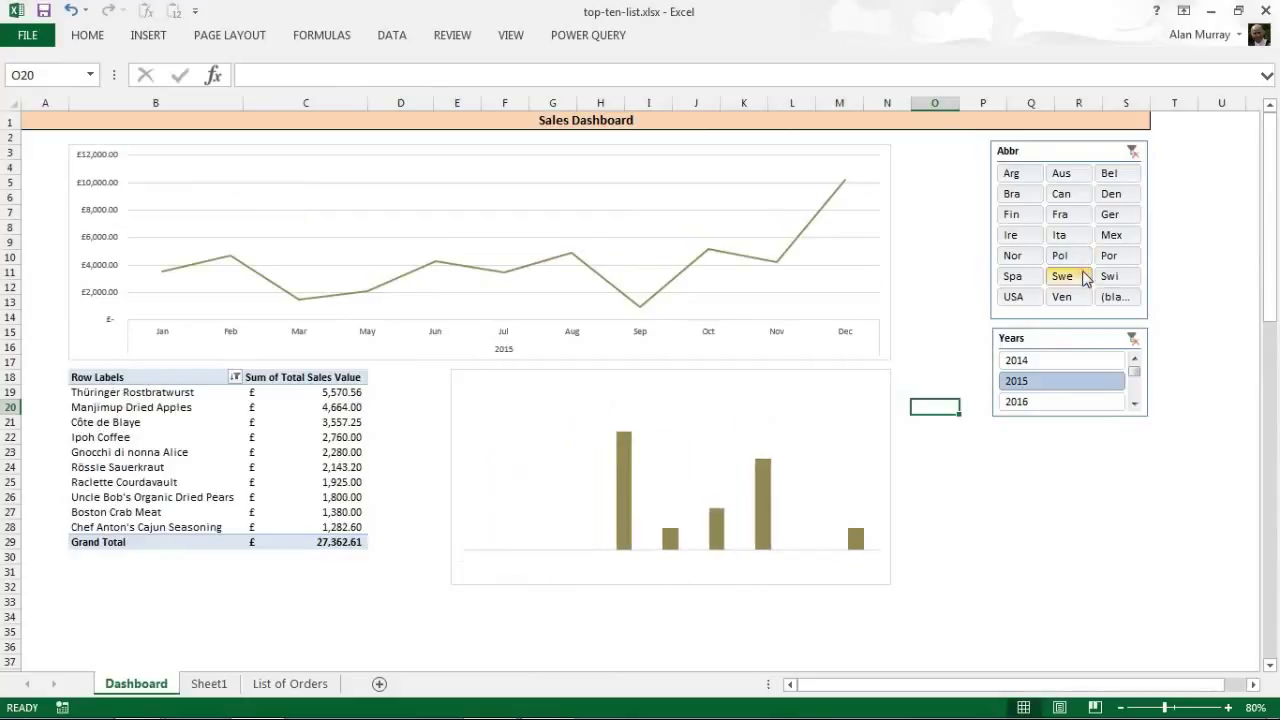